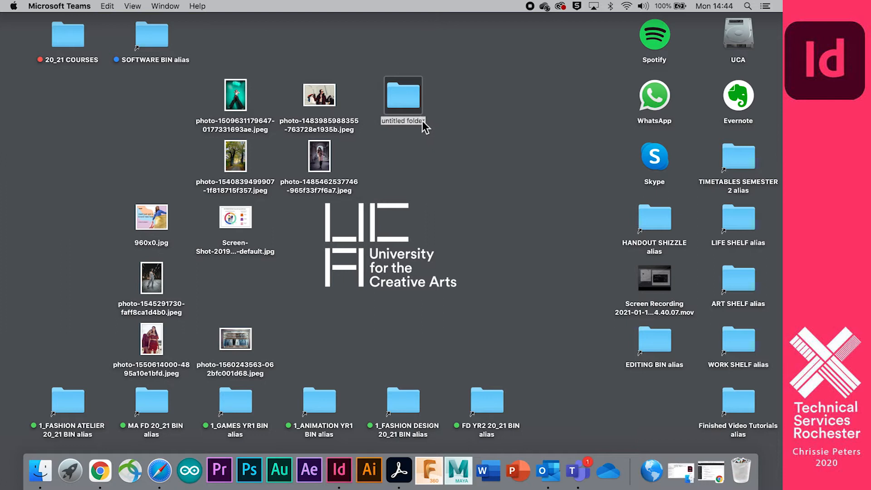
Rename the new desktop folder 'Indesign tutorial images'.
left_click(422, 122)
type("untitl")
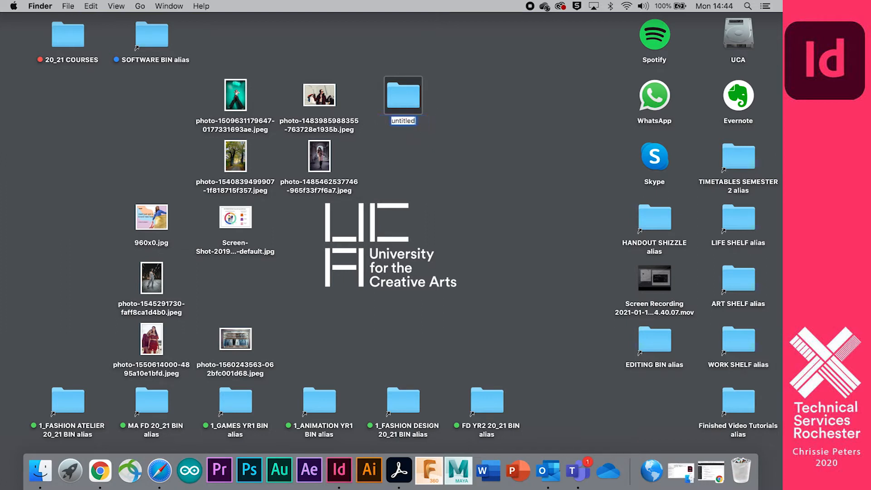
key("BackSpace")
key("BackSpace")
key("BackSpace")
key("BackSpace")
key("BackSpace")
type("Indesign tutorial images")
key("Return")
Move all the loose desktop image files into the Indesign tutorial images folder and launch InDesign.
left_click_drag(215, 76, 403, 97)
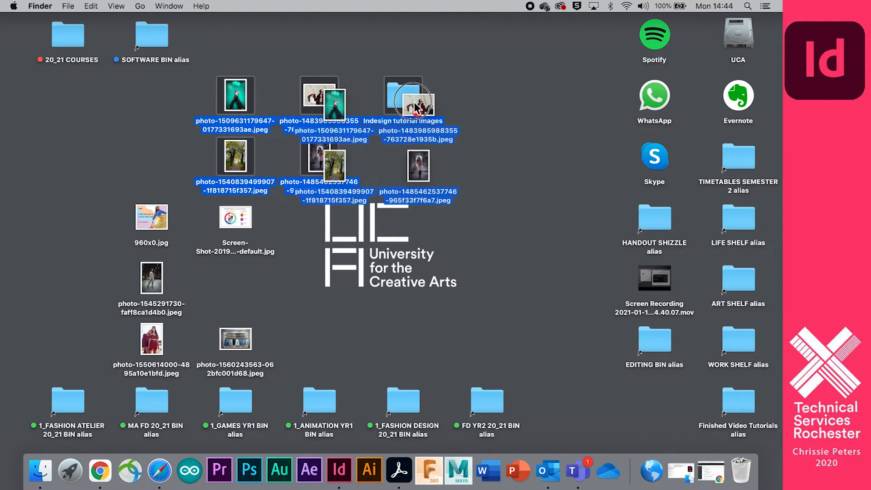
left_click_drag(116, 171, 264, 339)
left_click_drag(230, 218, 290, 58)
left_click(297, 136)
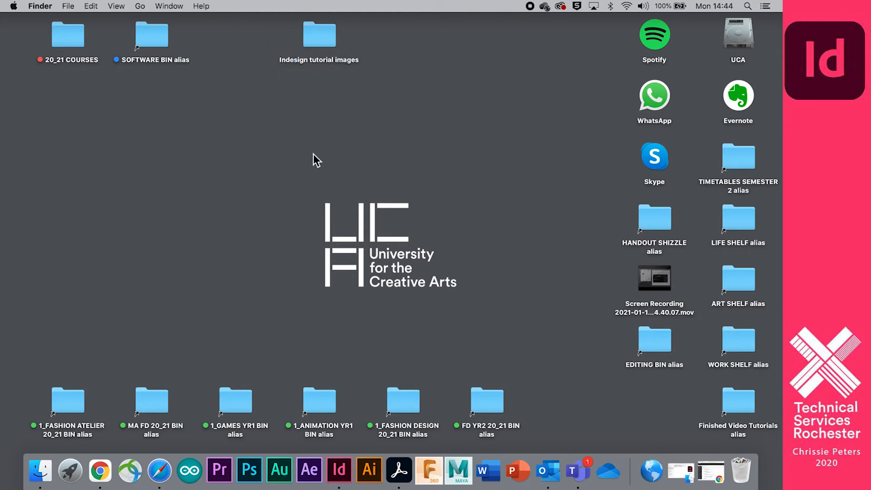
left_click(339, 470)
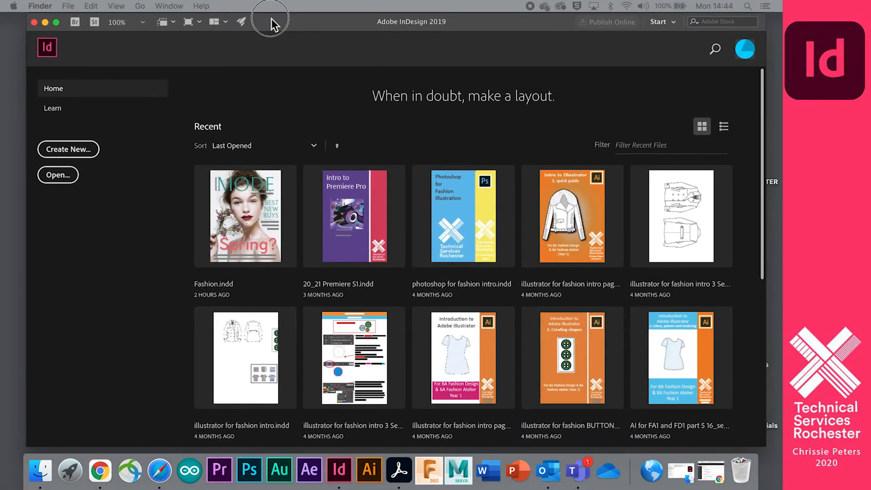
Start a new document and browse all the blank Print presets.
left_click(70, 154)
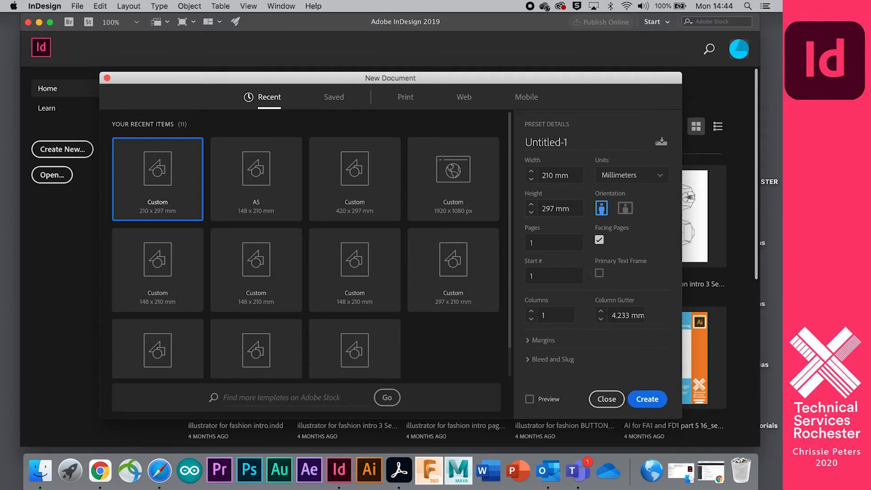
scroll(422, 236, "down", 1)
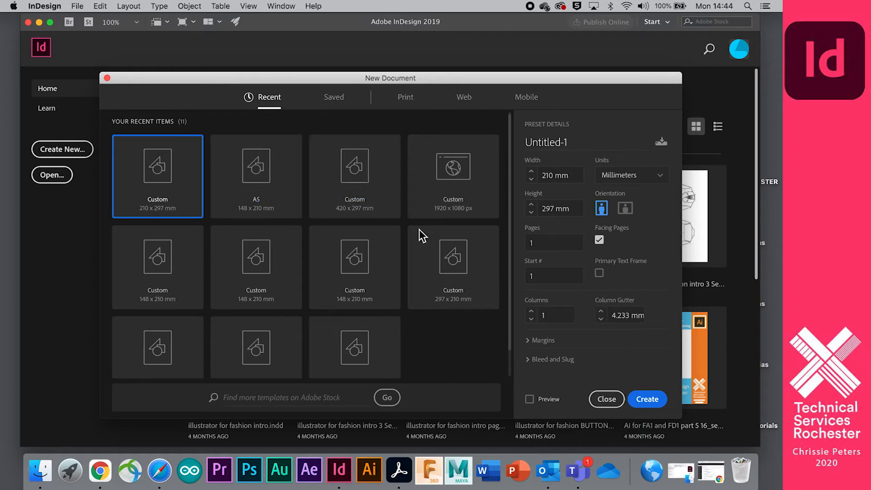
scroll(313, 157, "up", 1)
left_click(406, 97)
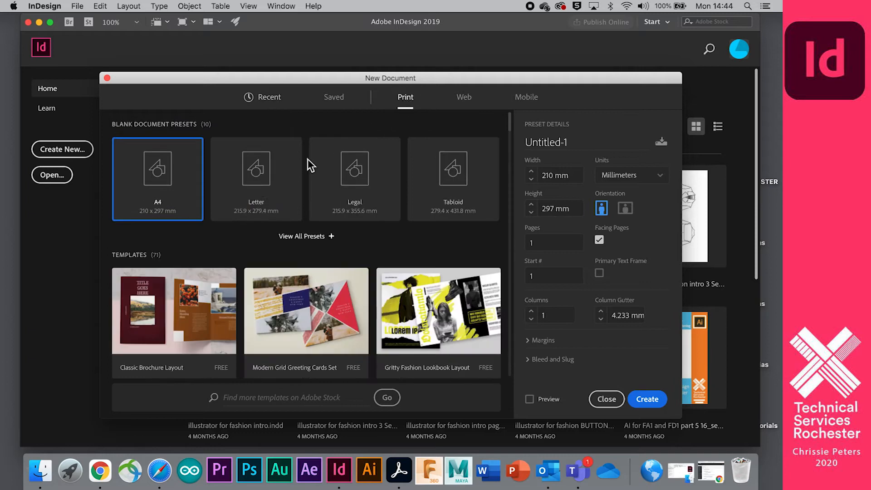
left_click(332, 238)
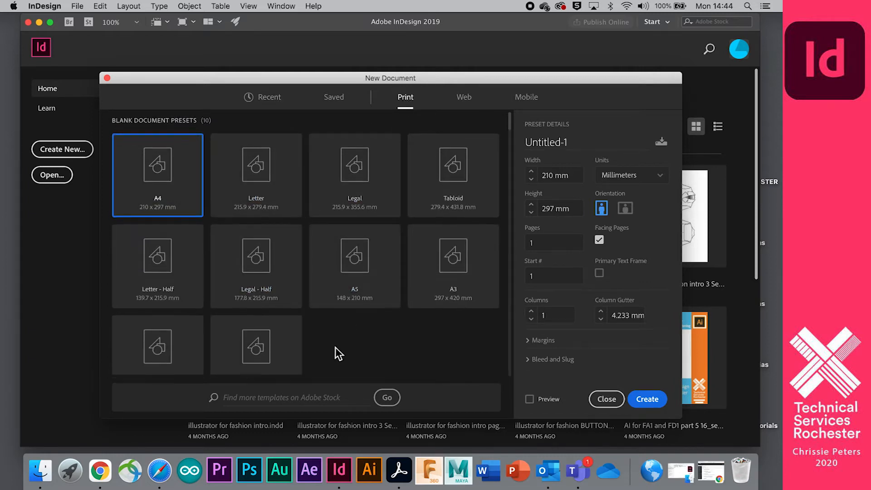
scroll(336, 352, "down", 2)
Browse the Web and Mobile presets, then return to the Recent 210 × 297 mm size.
left_click(463, 98)
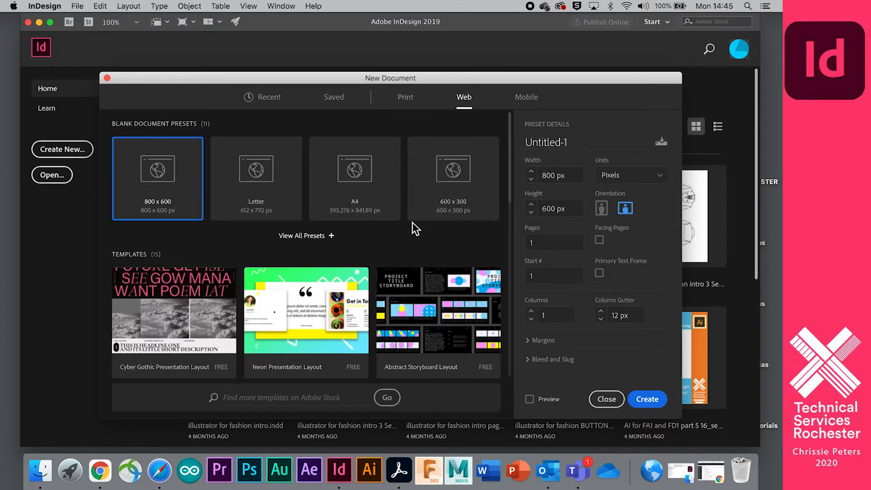
scroll(414, 225, "down", 1)
scroll(416, 230, "down", 8)
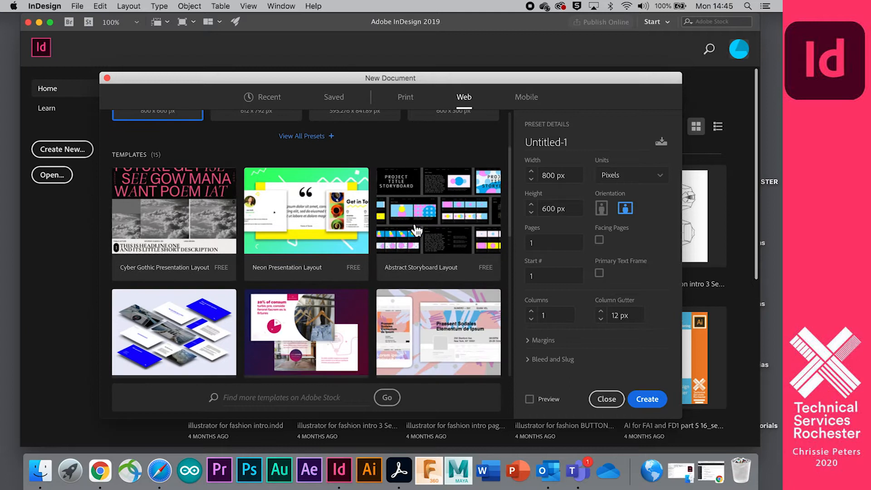
scroll(417, 230, "down", 12)
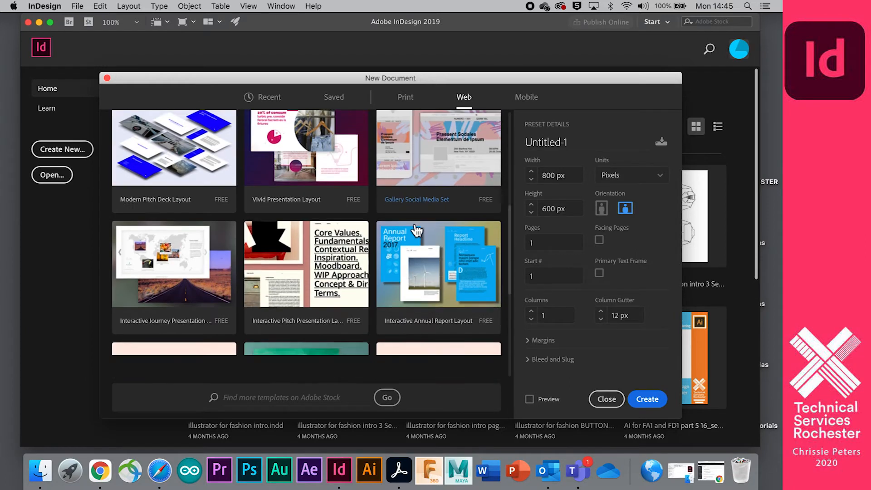
scroll(408, 117, "up", 20)
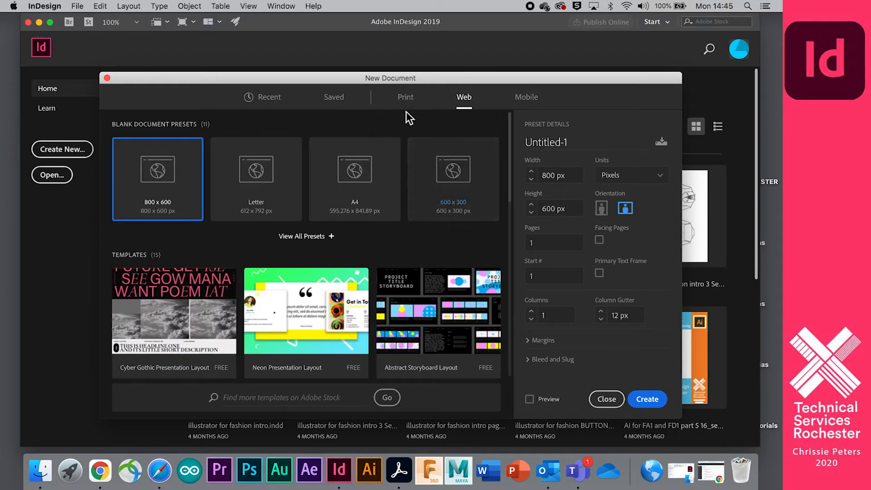
left_click(525, 100)
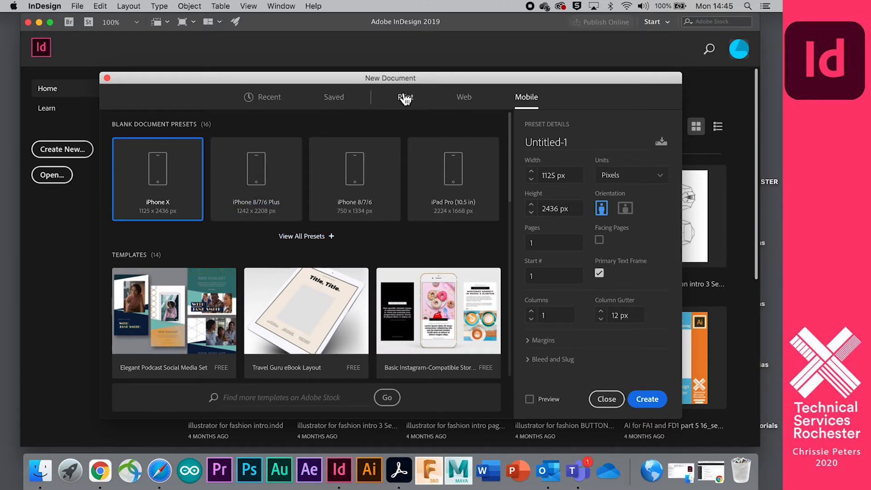
left_click(271, 96)
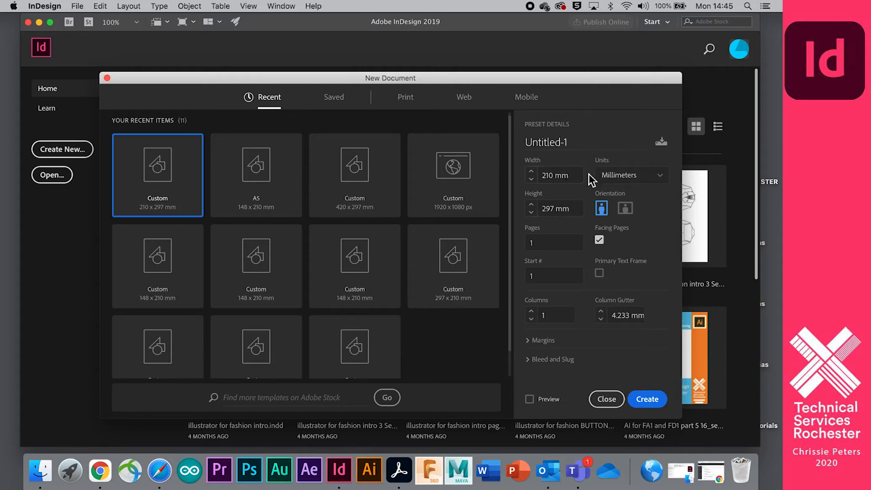
left_click(667, 186)
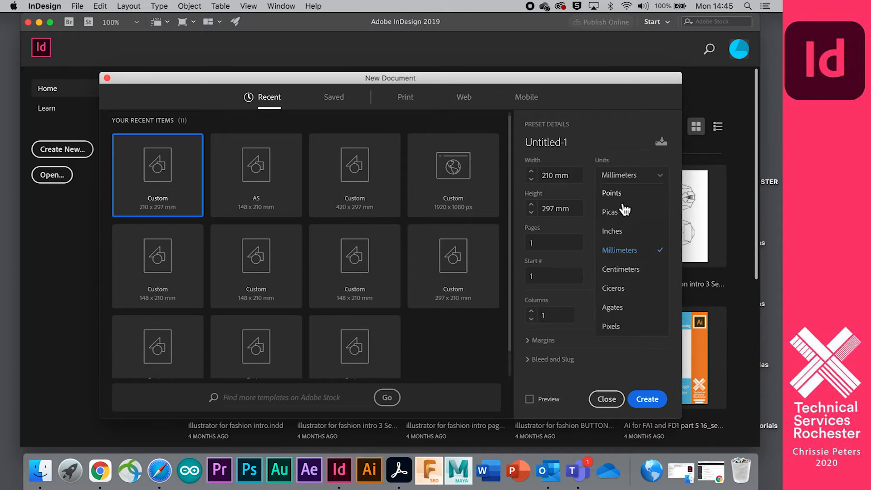
Keep Millimeters as the unit and name the document preset 'tutorial'.
left_click(637, 253)
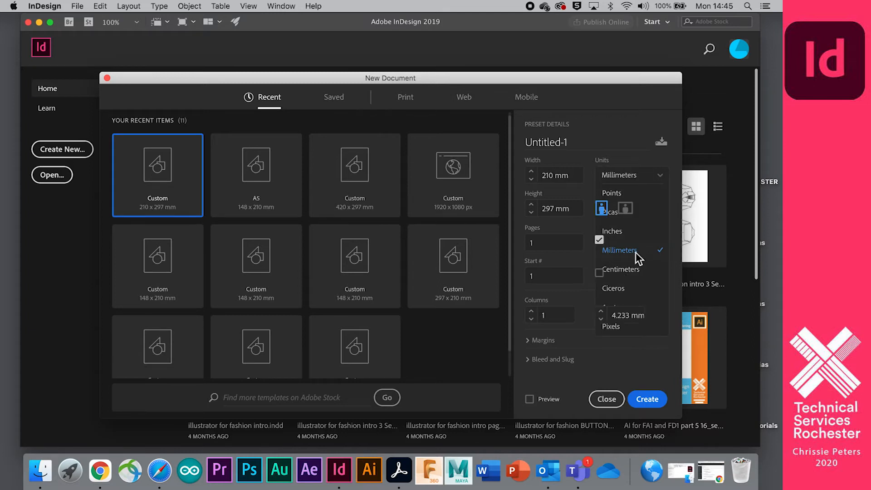
double_click(608, 142)
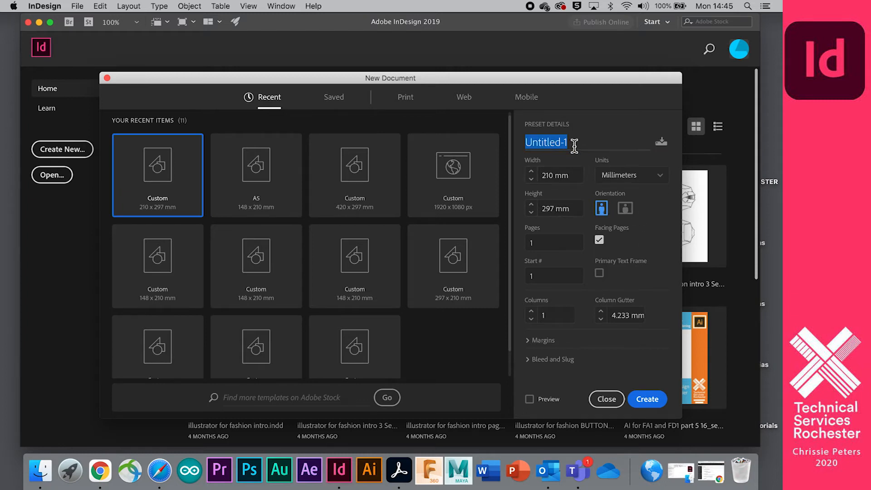
key("BackSpace")
type("tutorial")
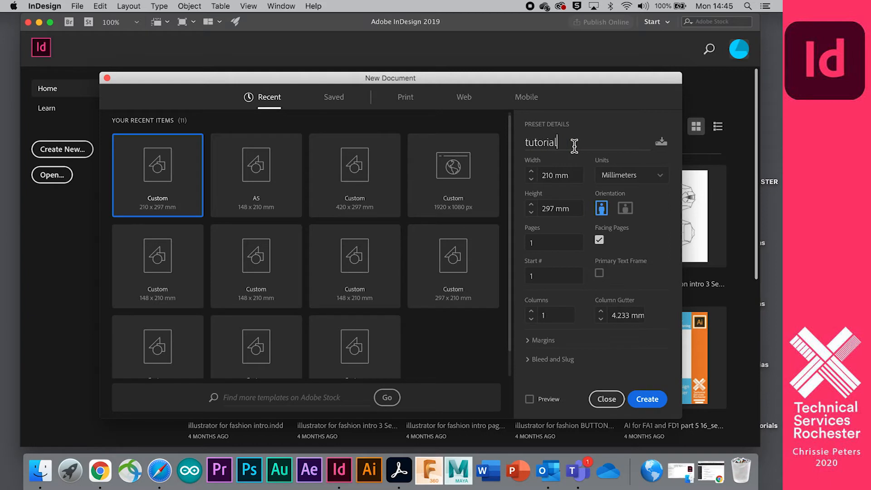
left_click(659, 236)
Keep Facing Pages on and set 6 pages with 2 columns.
left_click(600, 240)
left_click(599, 240)
double_click(529, 243)
type("6")
left_click(640, 249)
left_click(532, 311)
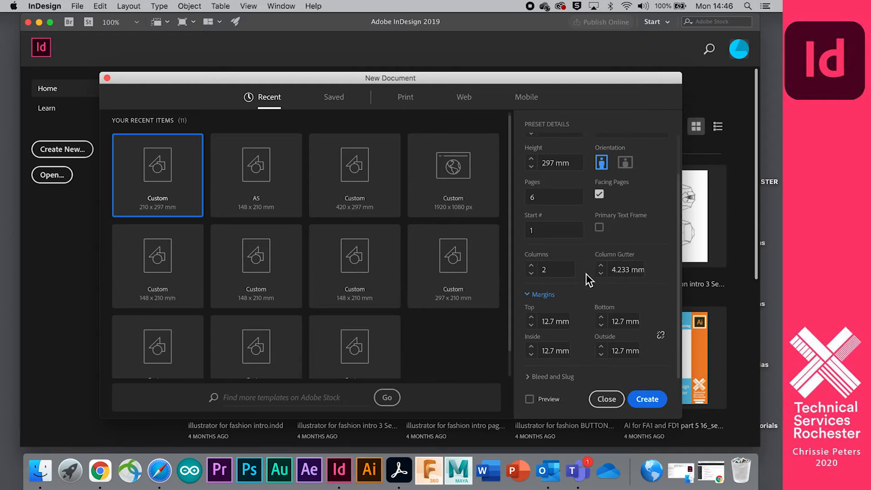
Scroll through Preset Details to review the 12.7 mm margins on every side.
scroll(562, 308, "up", 2)
scroll(589, 304, "down", 2)
scroll(586, 310, "up", 2)
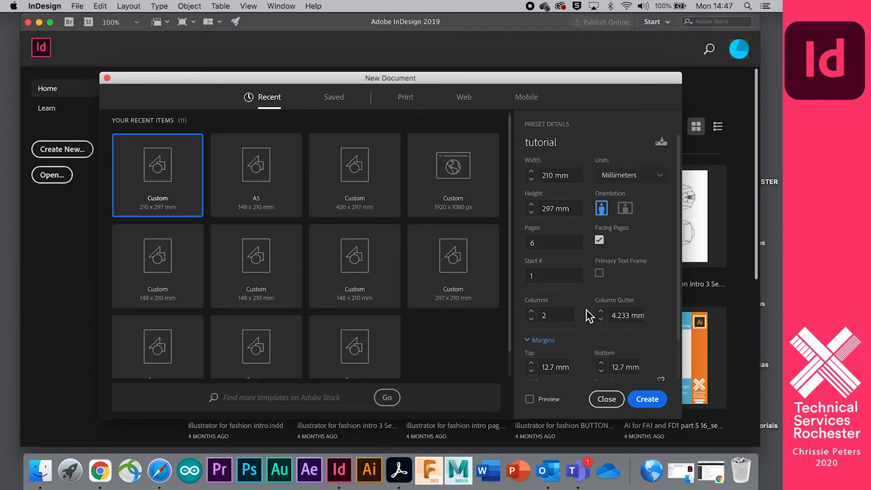
scroll(586, 309, "down", 2)
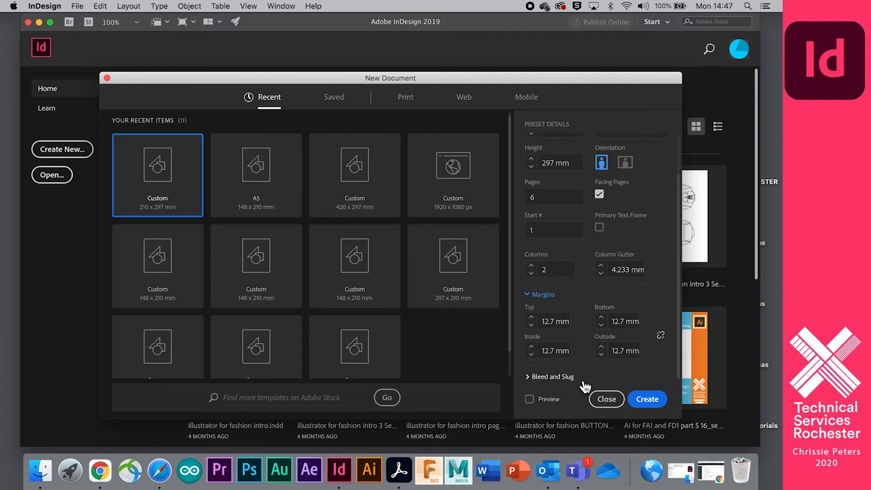
scroll(567, 261, "up", 2)
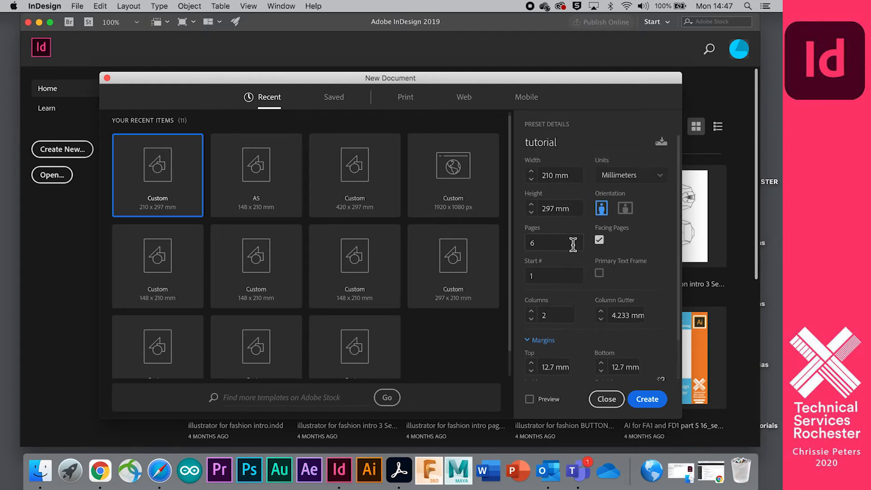
Create the tutorial document, widen the window on both sides, and turn on Dock hiding.
left_click(655, 400)
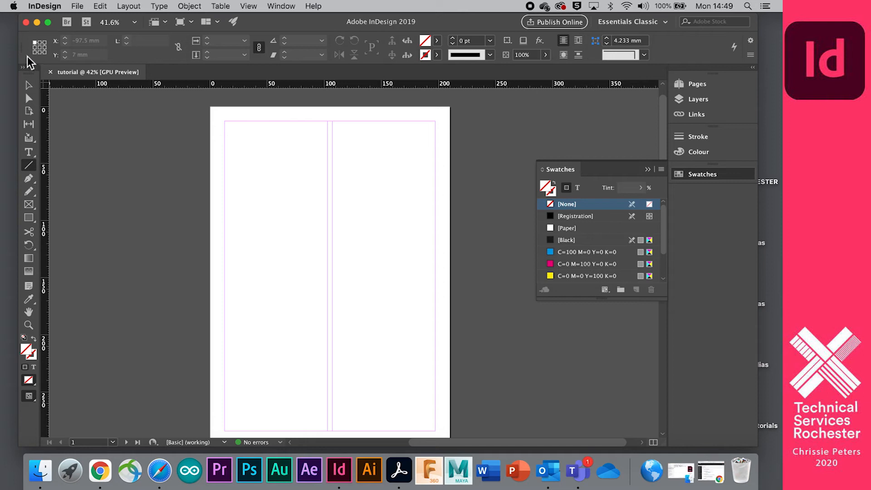
left_click_drag(21, 59, 11, 65)
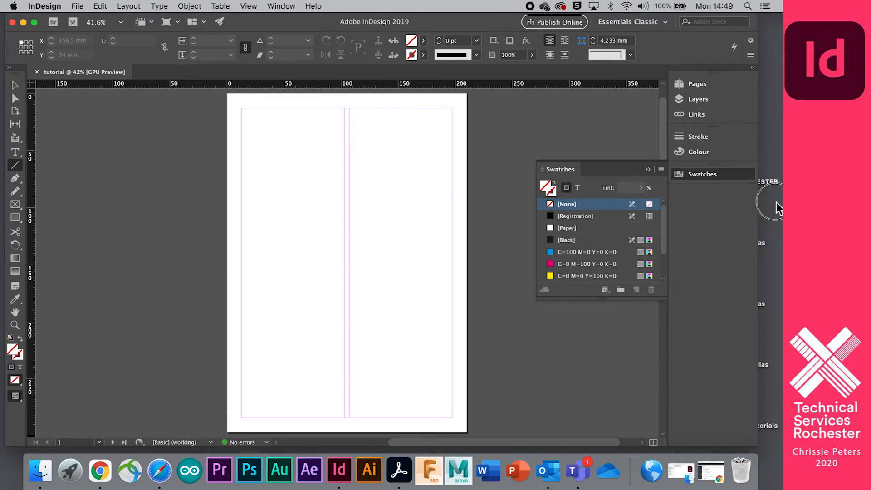
left_click_drag(760, 213, 781, 208)
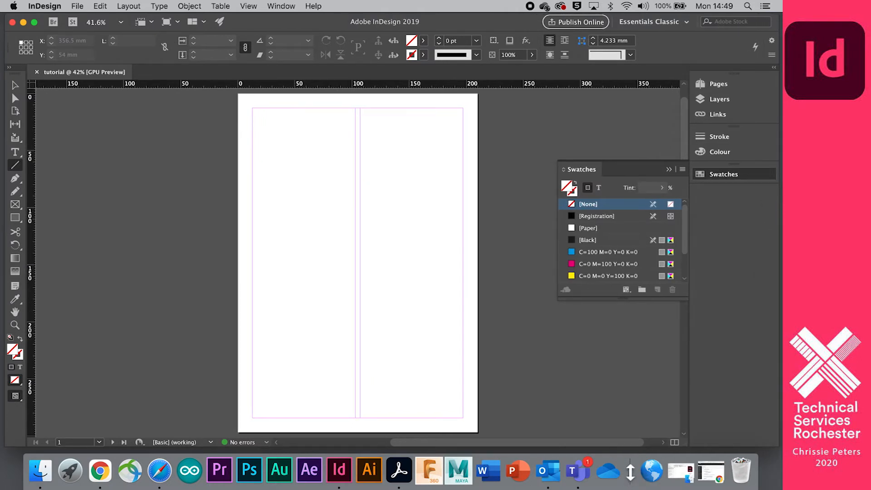
right_click(632, 470)
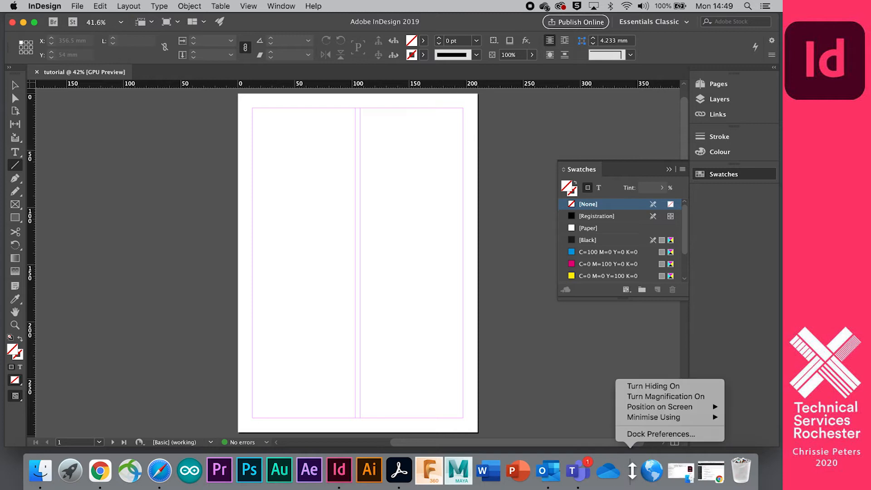
left_click(635, 386)
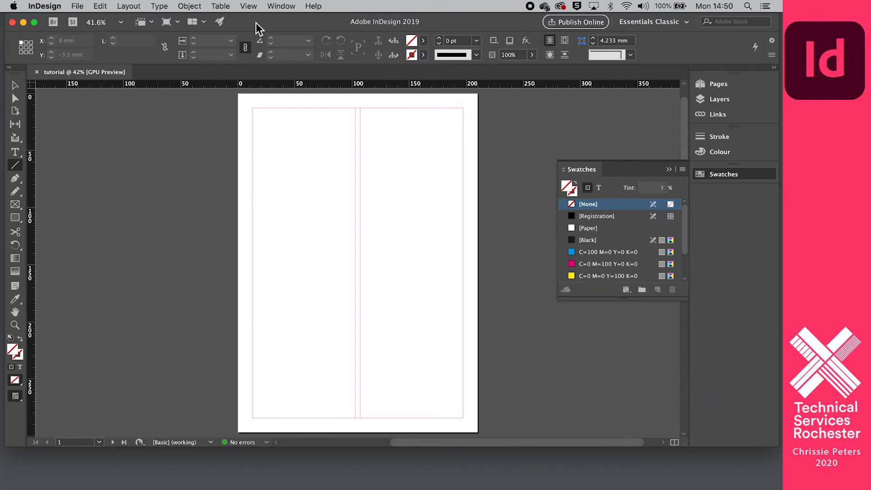
left_click(280, 6)
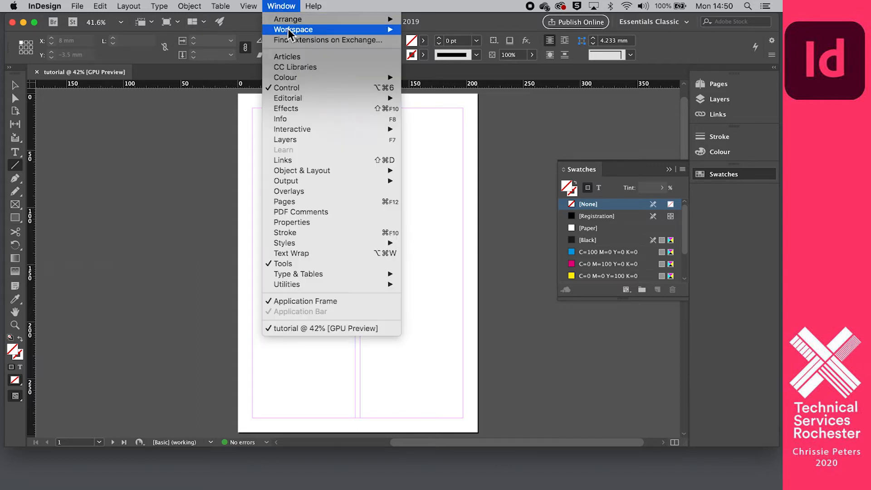
mouse_move(287, 29)
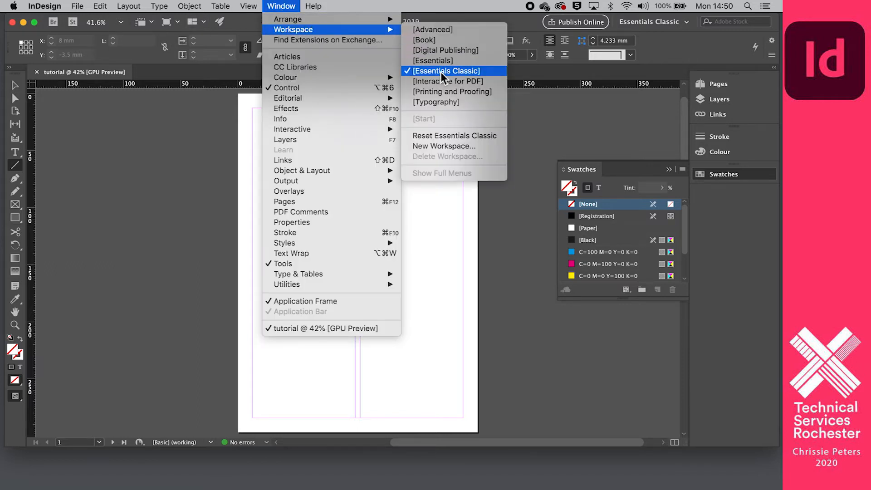
left_click(486, 74)
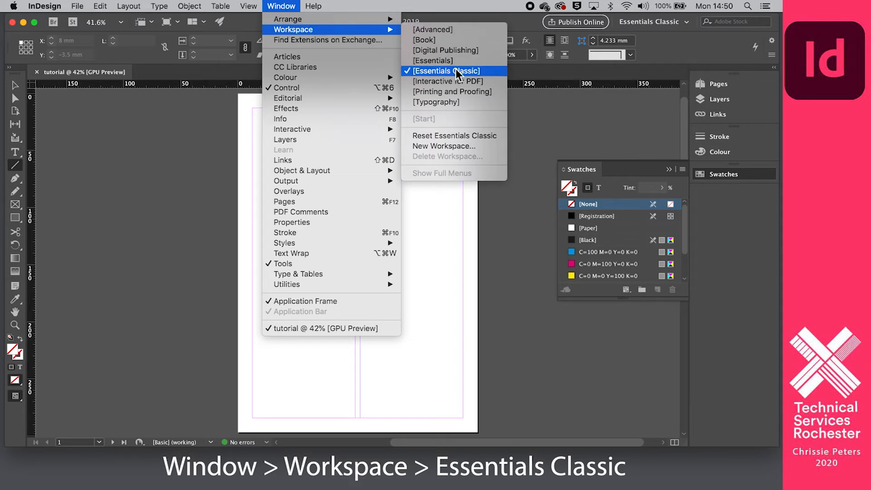
left_click(488, 73)
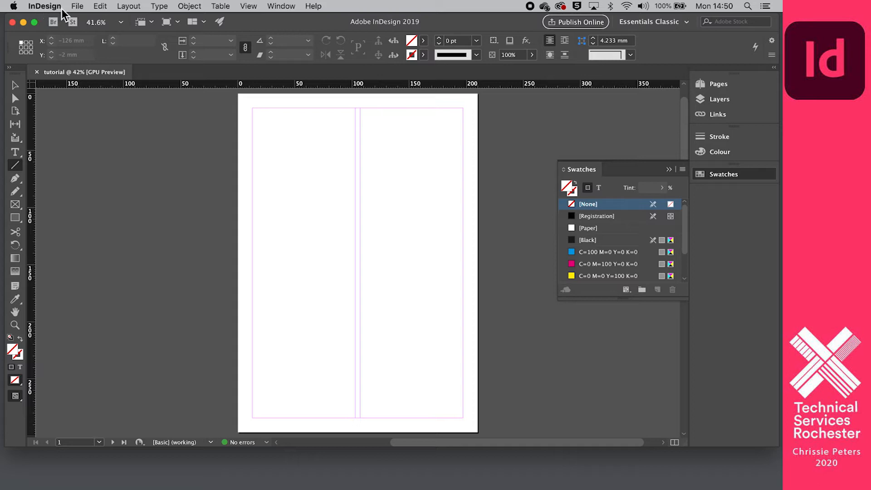
left_click(78, 7)
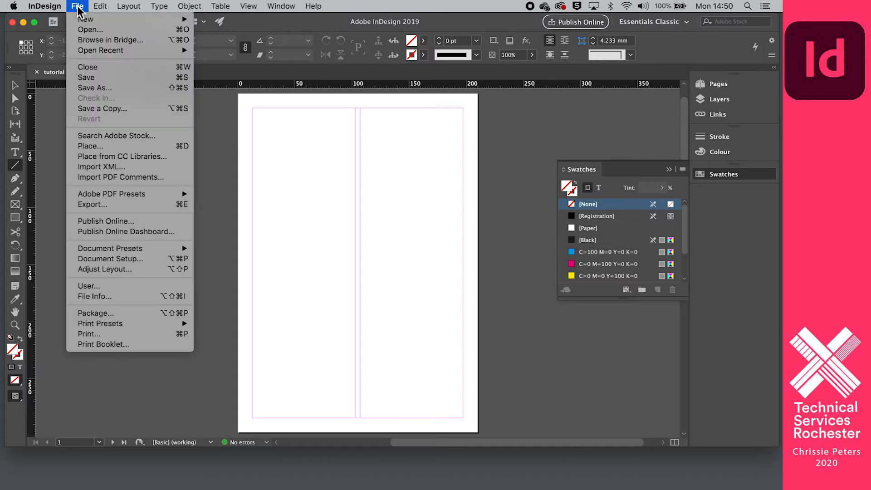
mouse_move(189, 6)
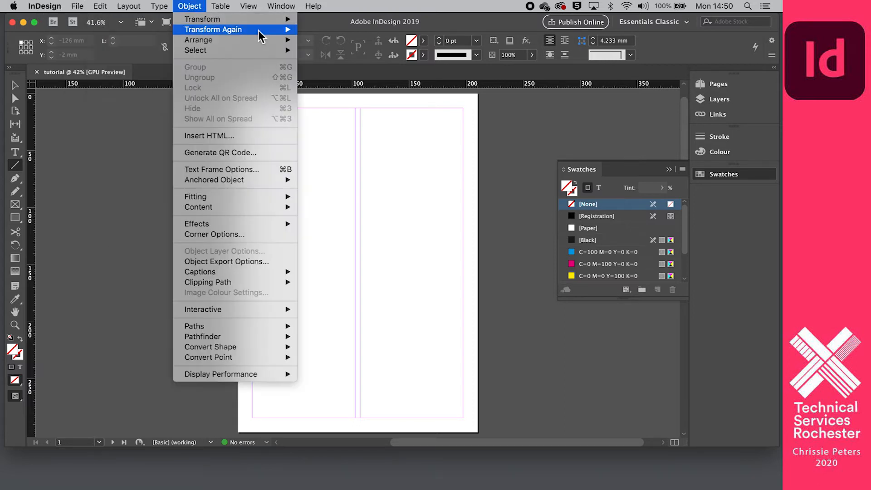
left_click(103, 200)
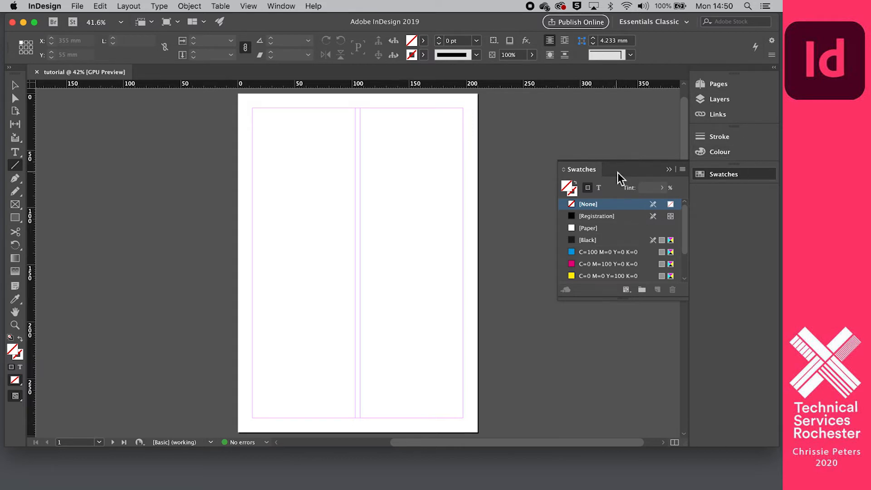
Move the Swatches panel aside and enlarge the Pages panel to list all six pages.
mouse_move(620, 169)
left_mouse_down()
mouse_move(619, 124)
mouse_move(682, 298)
mouse_move(618, 164)
left_mouse_up()
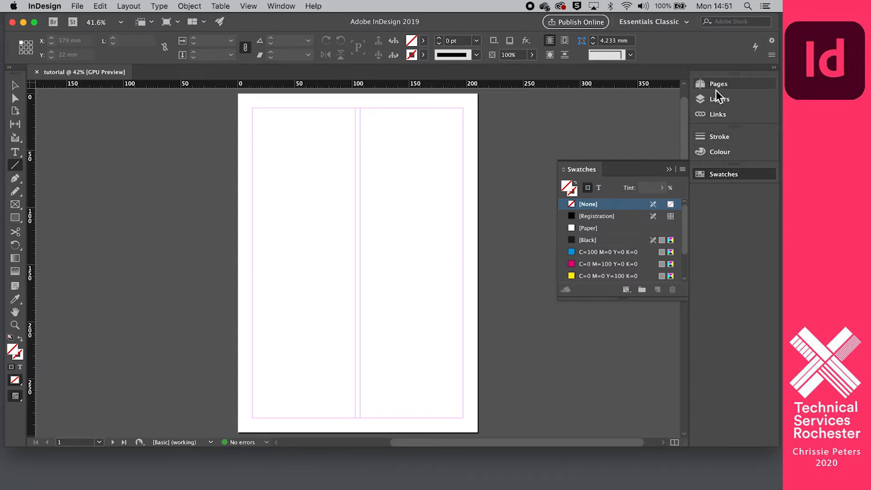
left_click(730, 86)
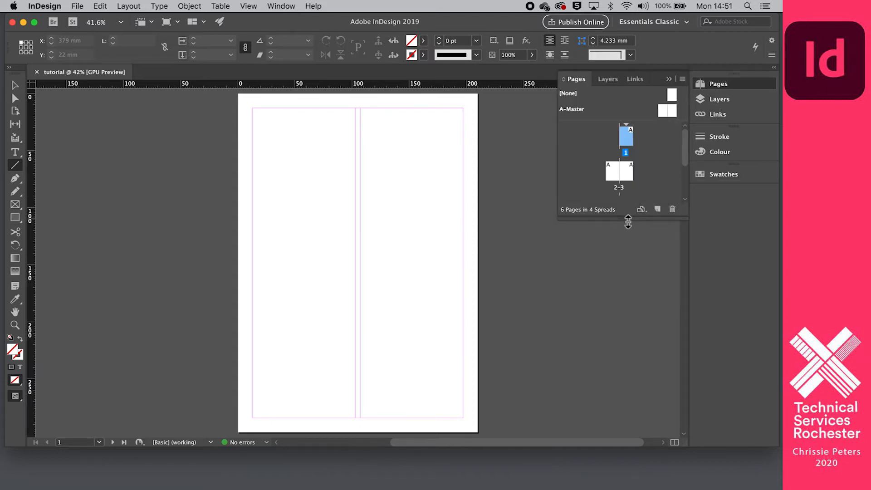
left_click_drag(627, 219, 649, 390)
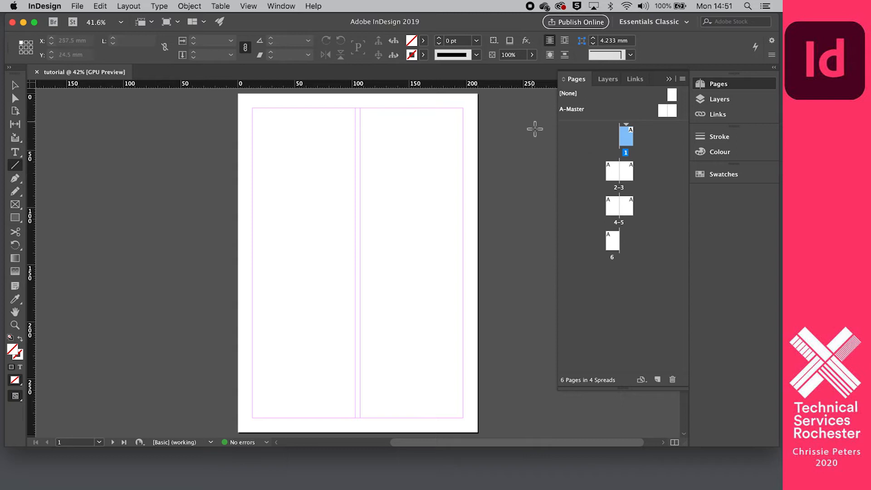
scroll(152, 128, "right", 1)
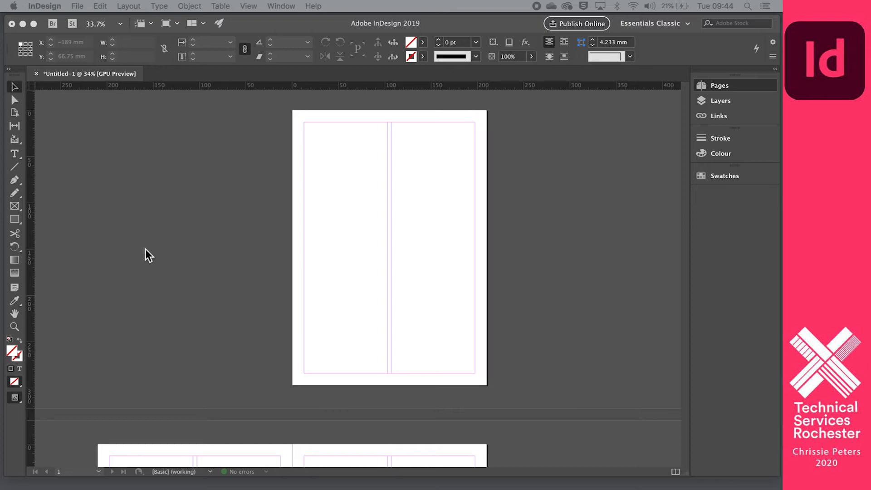
Refocus the document window and return to the Selection tool after trying Direct Selection.
left_click(17, 89)
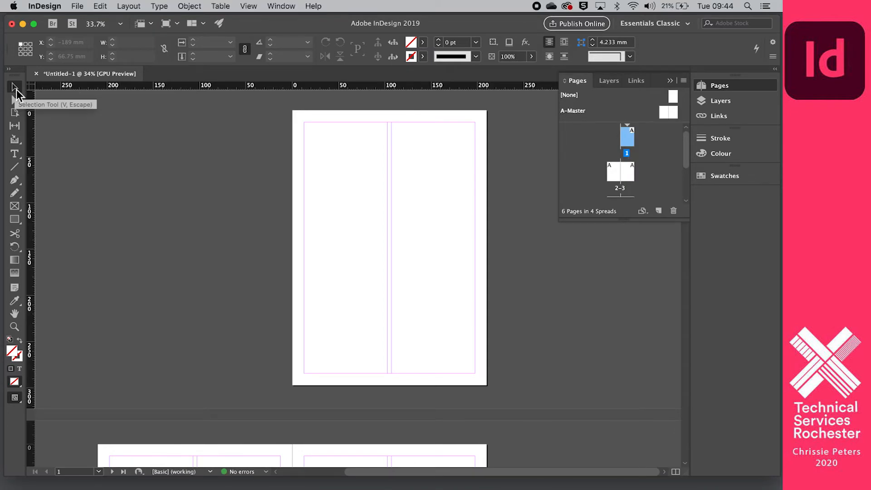
left_click(16, 101)
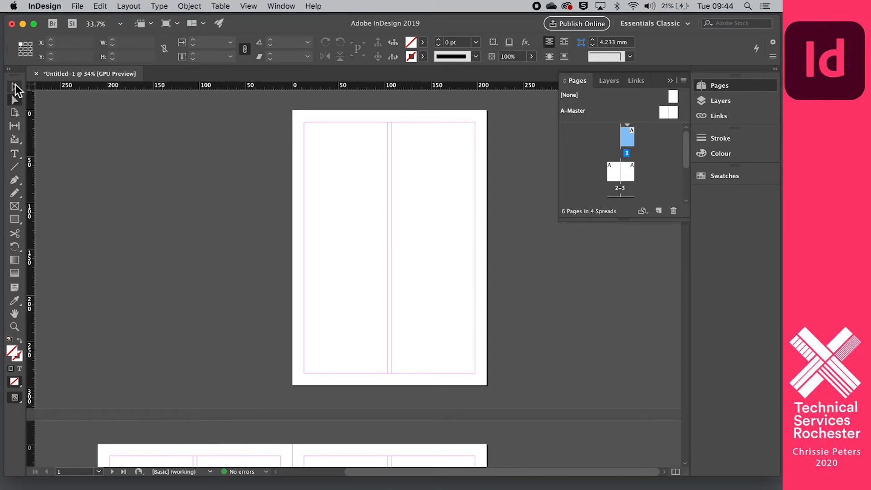
left_click(14, 88)
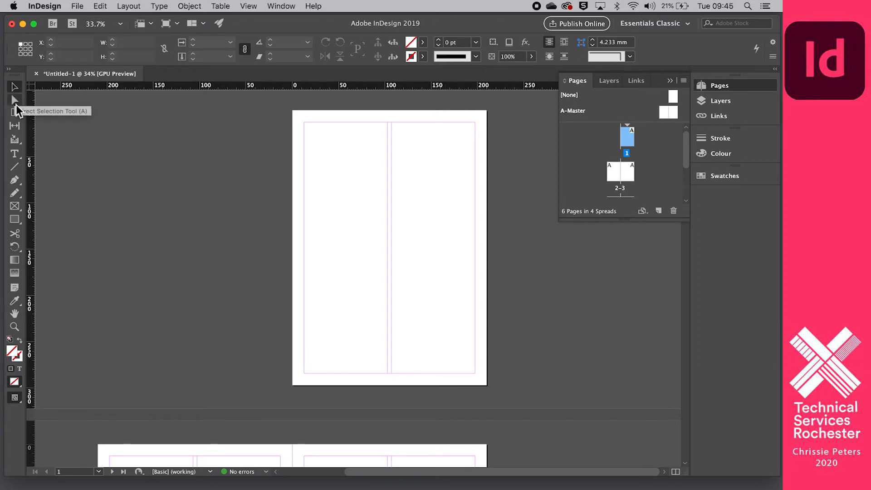
Draw a 113.25 × 75.75 mm rectangle across both columns near the top of page 1.
left_click(15, 221)
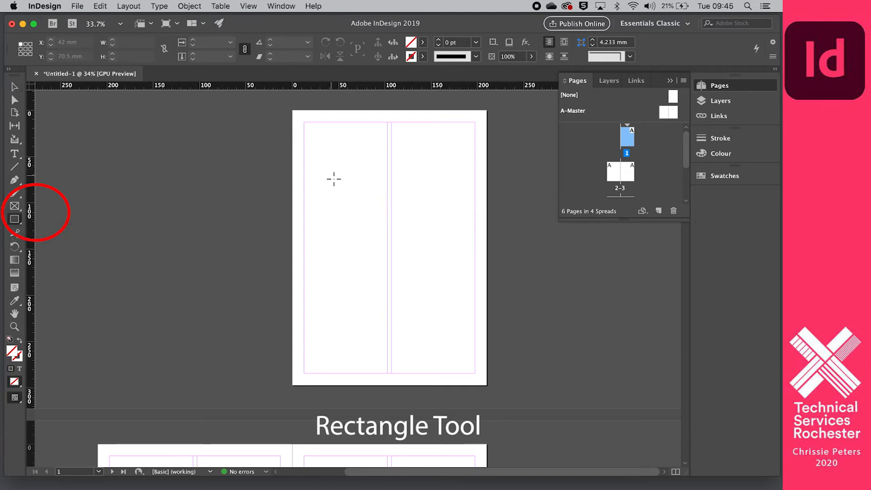
left_click_drag(330, 163, 436, 233)
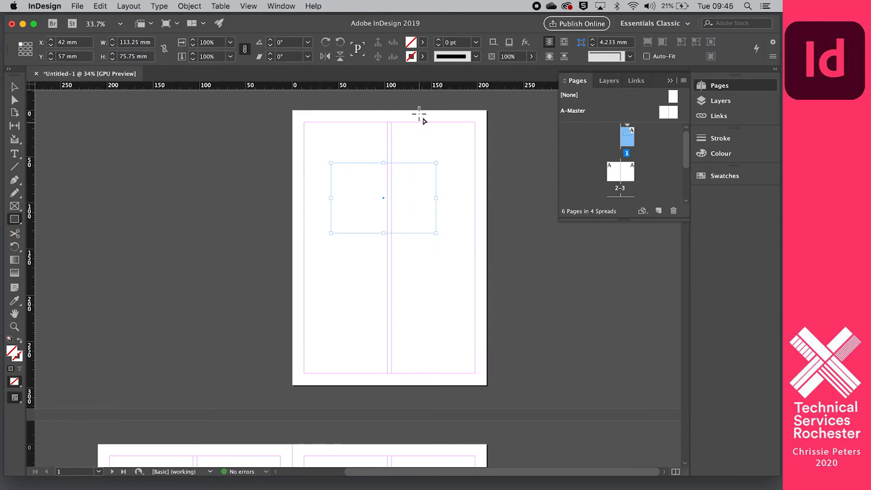
Give the rectangle a magenta fill and a Black stroke thickened toward 20 pt.
left_click(424, 43)
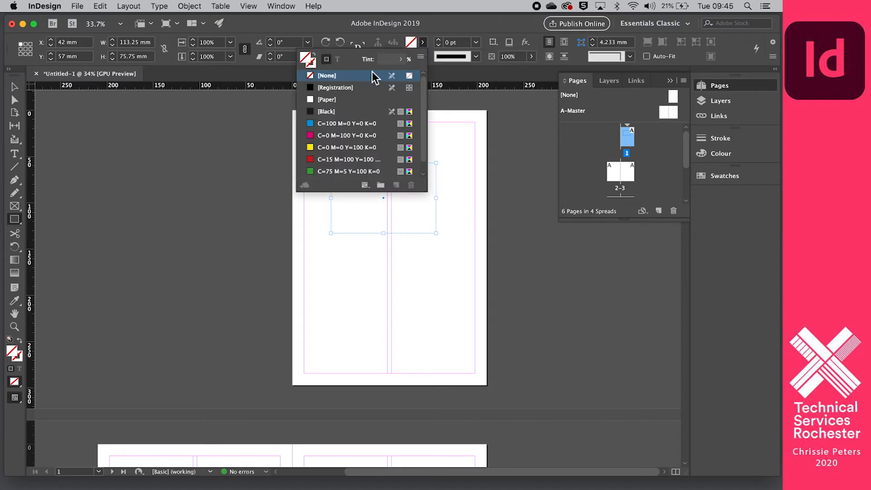
left_click(322, 135)
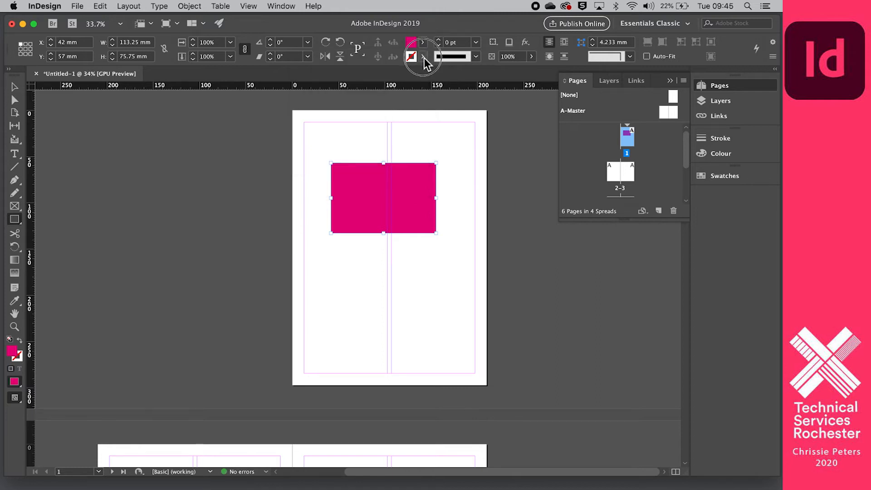
left_click(422, 57)
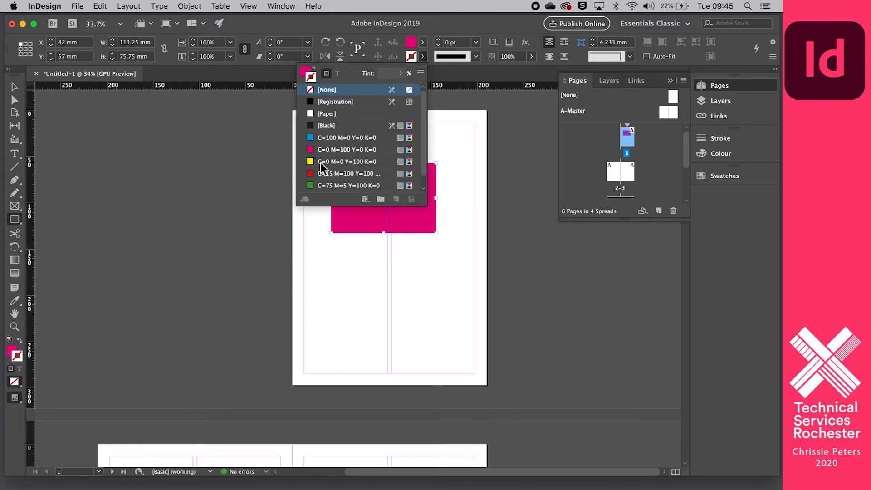
left_click(321, 127)
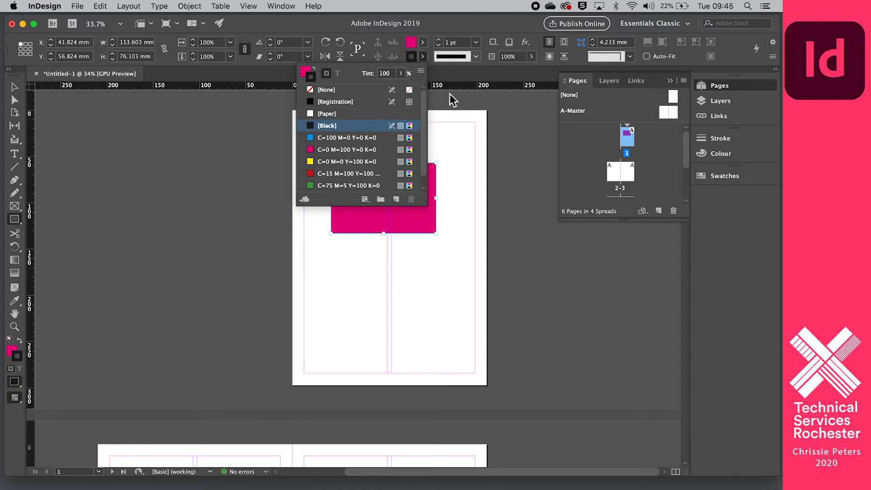
scroll(462, 198, "up", 1)
left_click(440, 41)
left_click(440, 41)
left_click(439, 41)
left_click(440, 41)
left_click(439, 41)
left_click(440, 41)
left_click(440, 41)
left_click(440, 41)
left_click(439, 41)
left_click(440, 41)
left_click(440, 41)
left_click(440, 40)
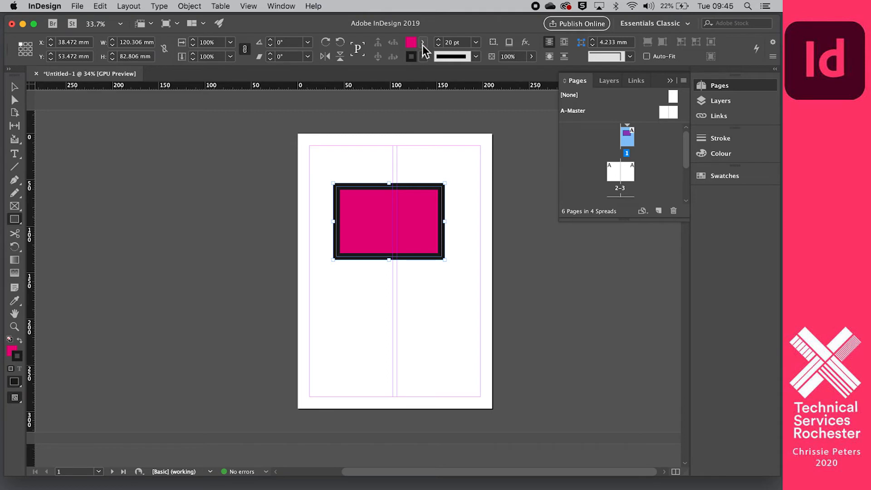
Set the rectangle's fill and stroke back to [None].
left_click(422, 43)
left_click(330, 76)
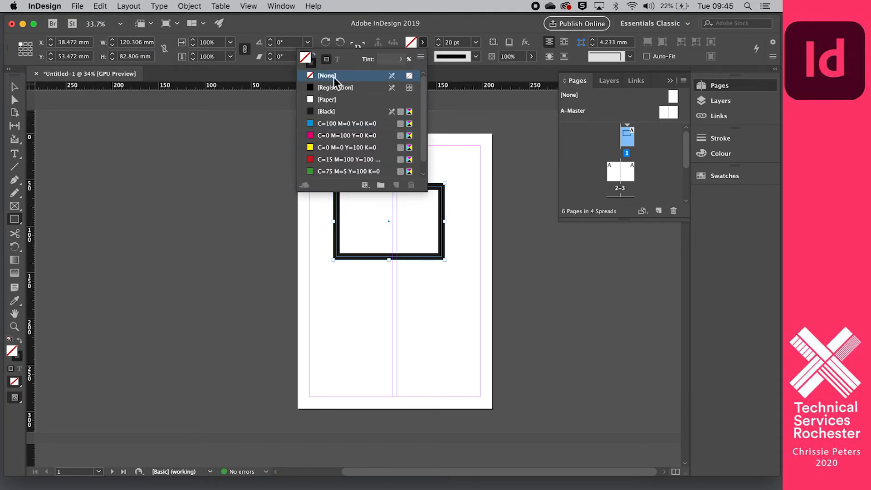
left_click(441, 22)
left_click(438, 46)
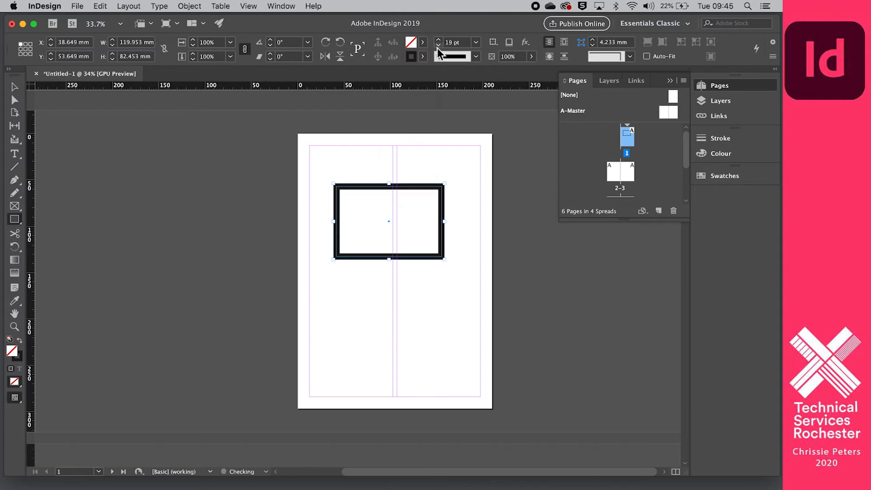
left_click(422, 56)
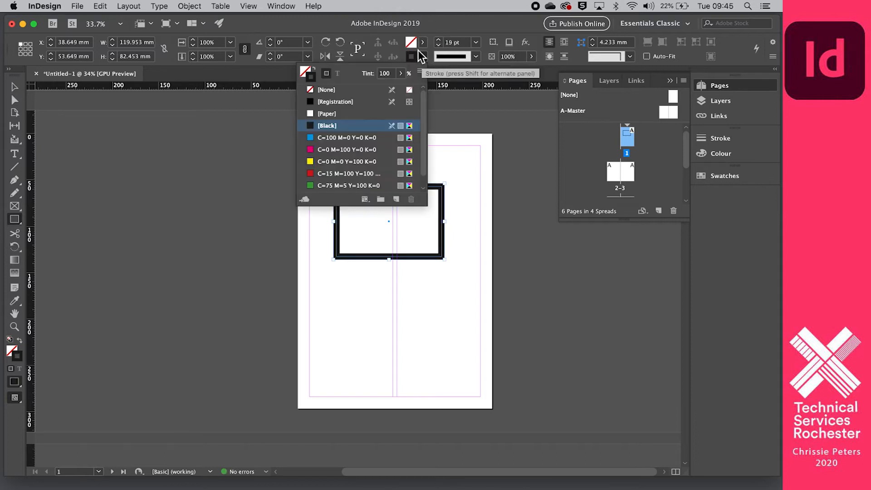
left_click(329, 89)
left_click(516, 183)
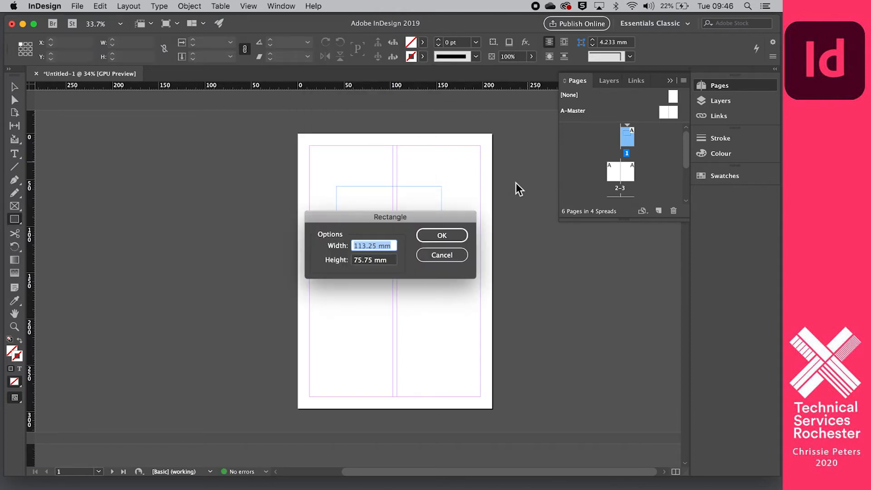
Cancel the Rectangle dialog and pick the magenta swatch in the Fill dropdown.
left_click(441, 257)
scroll(385, 182, "down", 1)
scroll(384, 181, "down", 1)
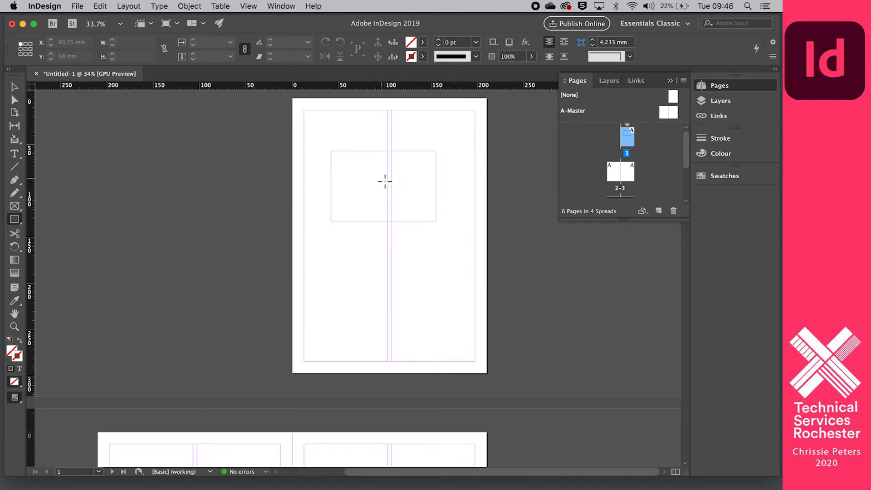
left_click(422, 42)
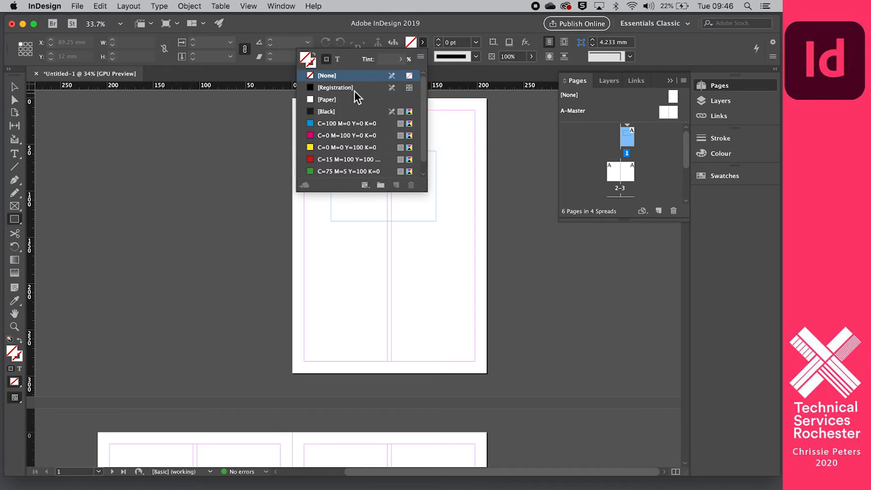
left_click(329, 135)
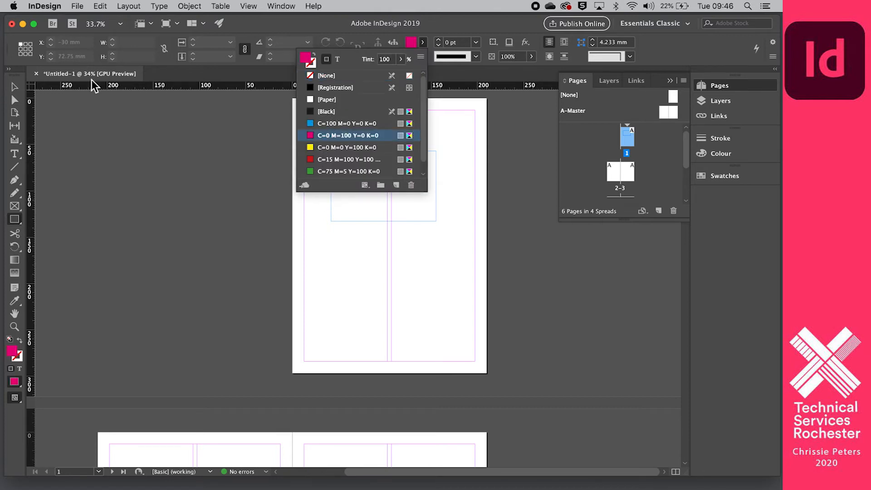
left_click(15, 88)
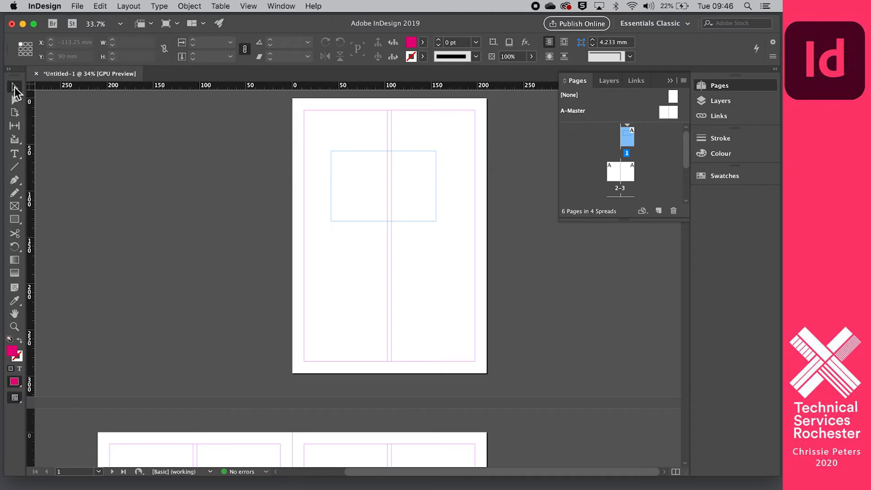
Select the rectangle frame and fill it with the C=0 M=100 Y=0 K=0 swatch.
left_click(336, 151)
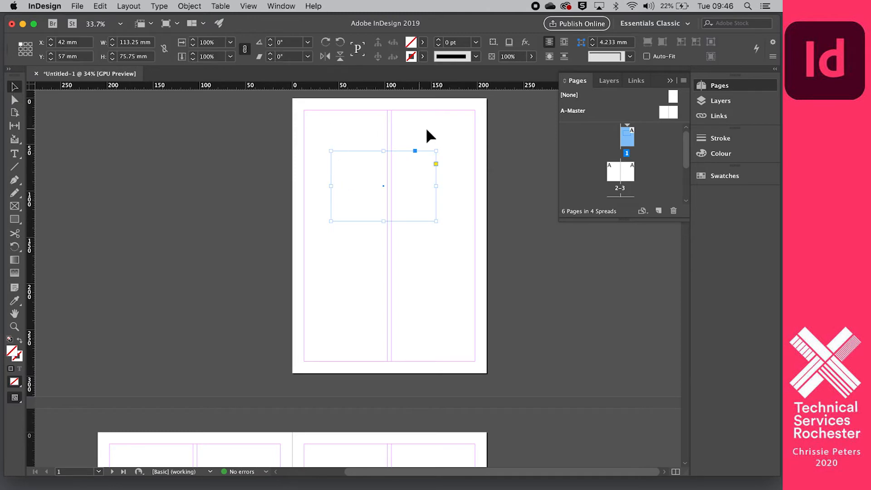
left_click(422, 42)
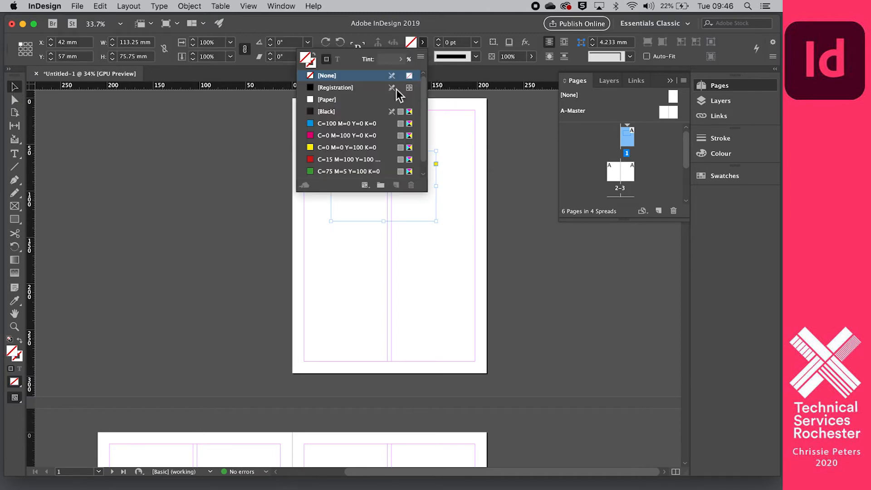
left_click(345, 136)
left_click(255, 162)
scroll(364, 187, "down", 1)
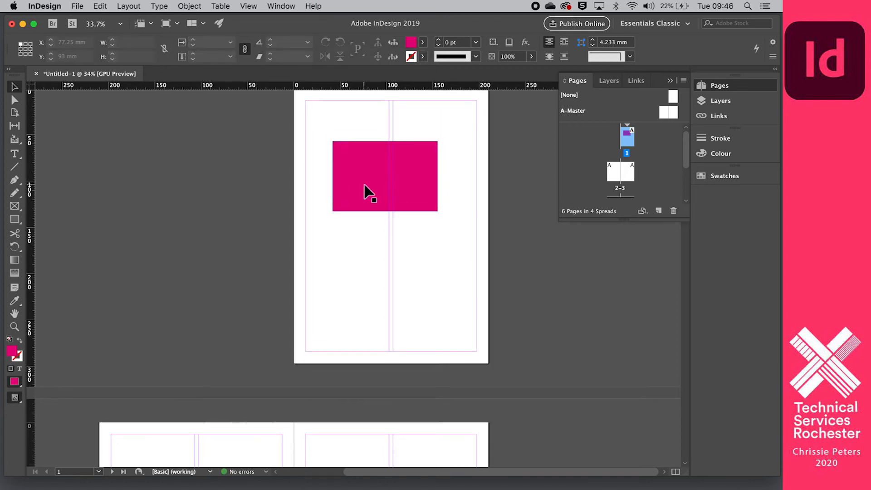
left_click(15, 222)
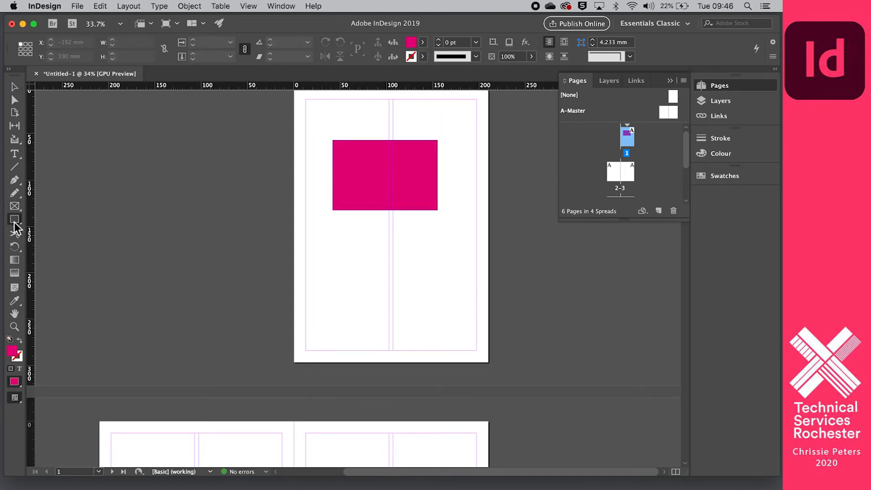
Draw an ellipse on page 1 below the magenta rectangle.
right_click(17, 221)
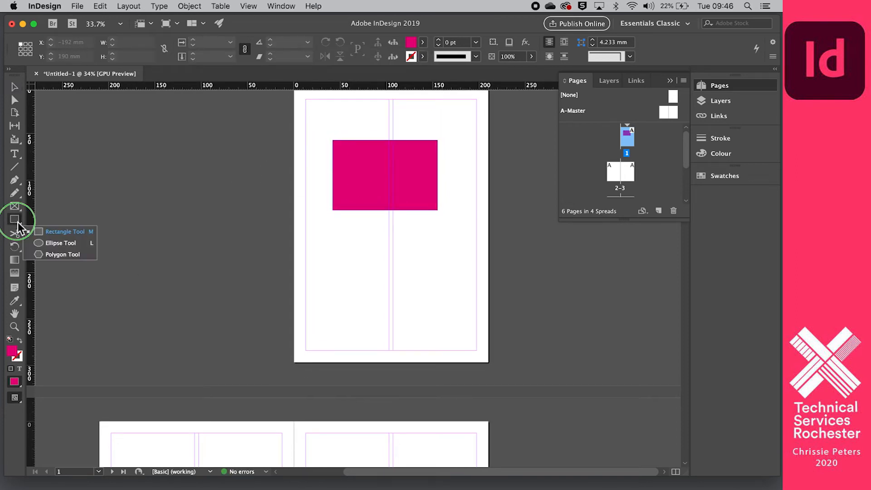
left_click(53, 243)
left_click_drag(374, 227, 461, 301)
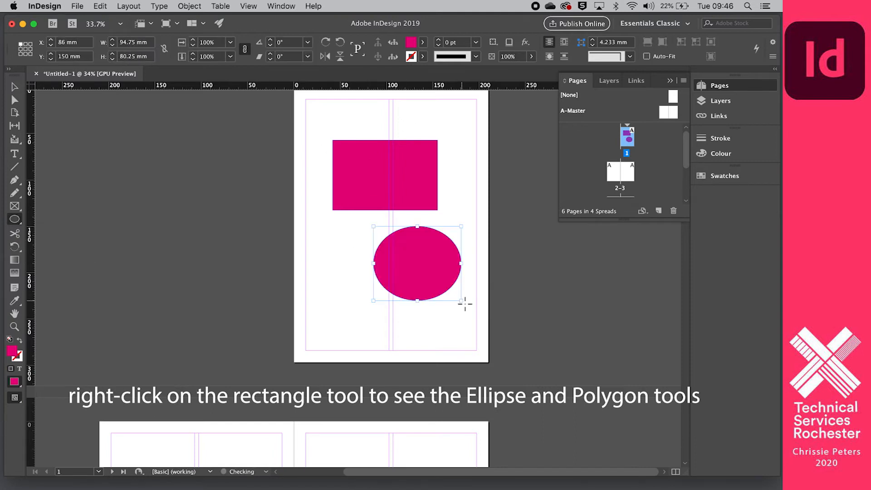
Add a six-sided 62.383 × 52.5 mm polygon left of the ellipse, then select the rectangle.
right_click(16, 220)
left_click(51, 255)
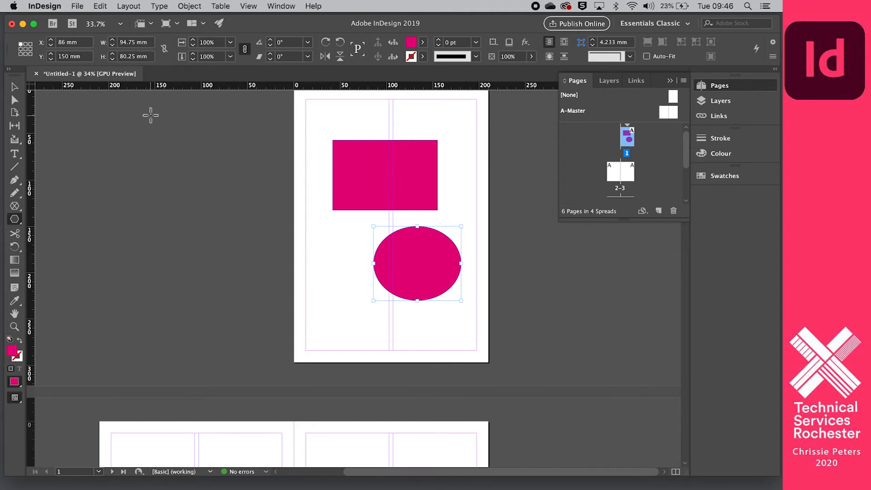
left_click(317, 229)
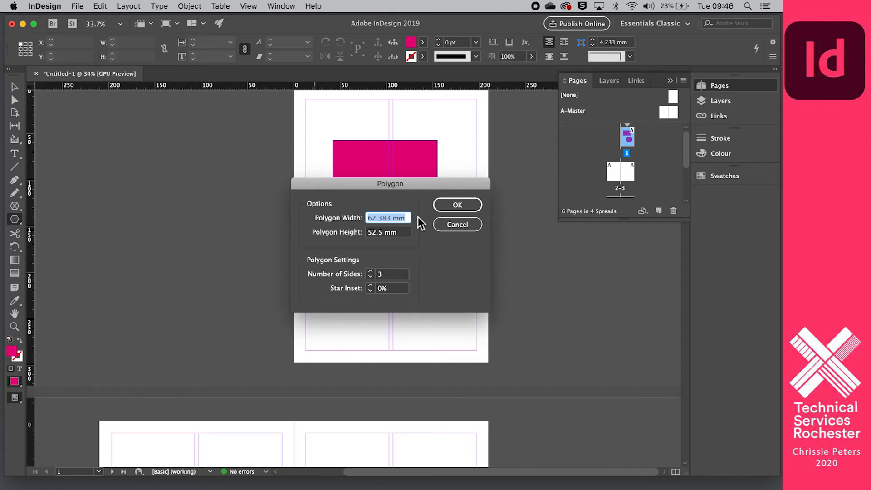
left_click(370, 272)
left_click(370, 272)
left_click(370, 272)
left_click(445, 205)
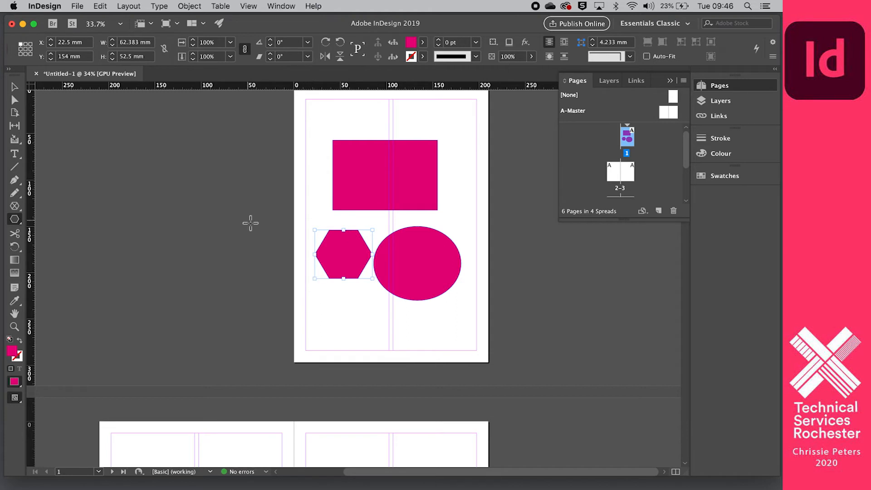
left_click(15, 86)
left_click(358, 150)
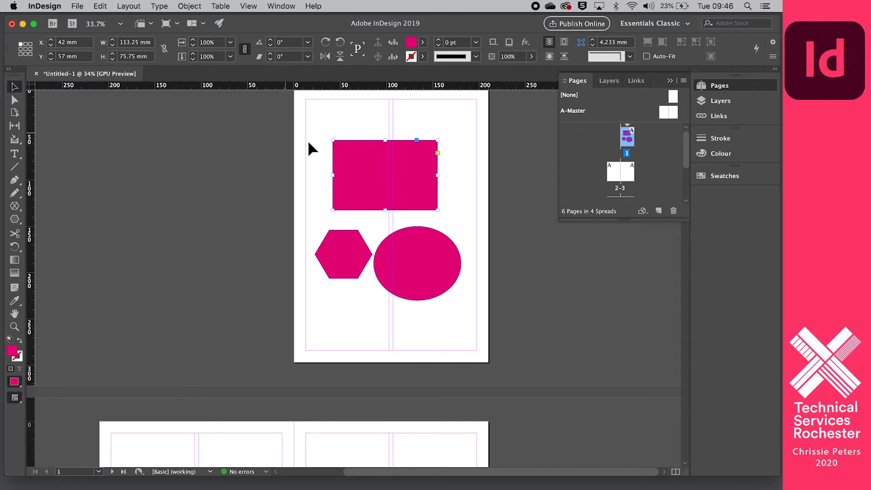
Resize the rectangle to fit the right column, shrink the ellipse and enlarge the hexagon.
left_click_drag(334, 142, 397, 131)
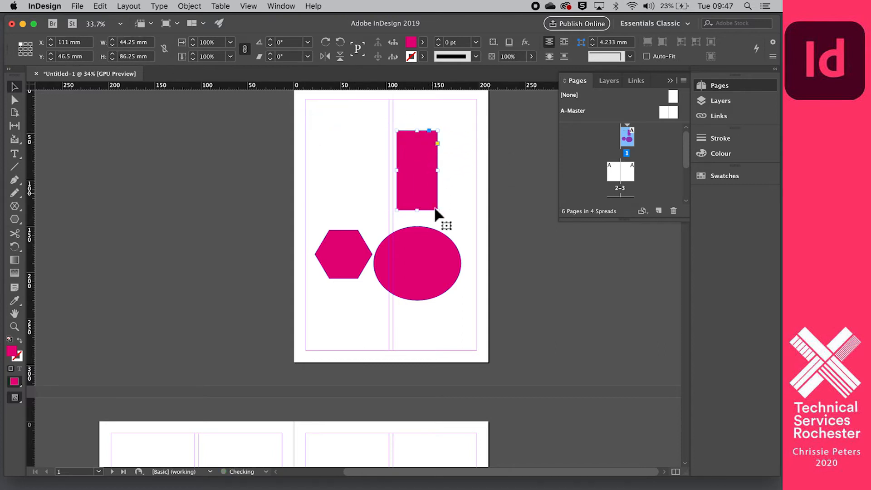
left_click_drag(438, 209, 455, 196)
left_click(452, 210)
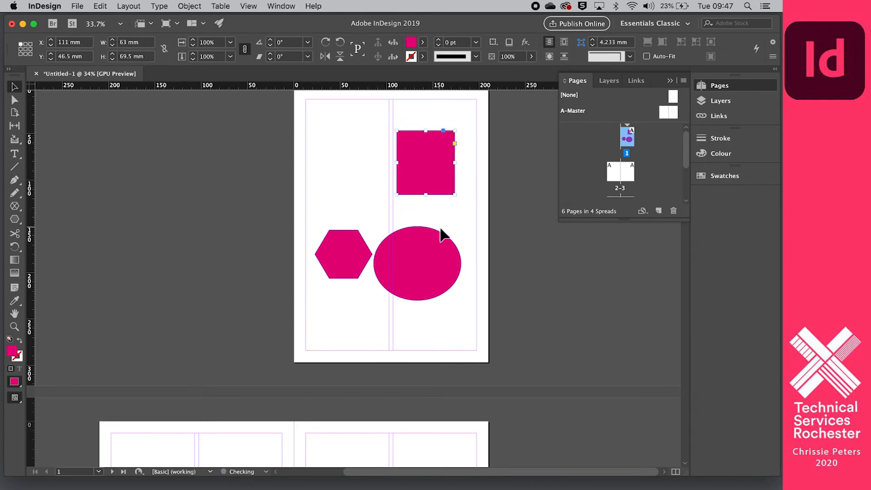
left_click(440, 242)
left_click_drag(462, 227, 432, 236)
left_click(343, 251)
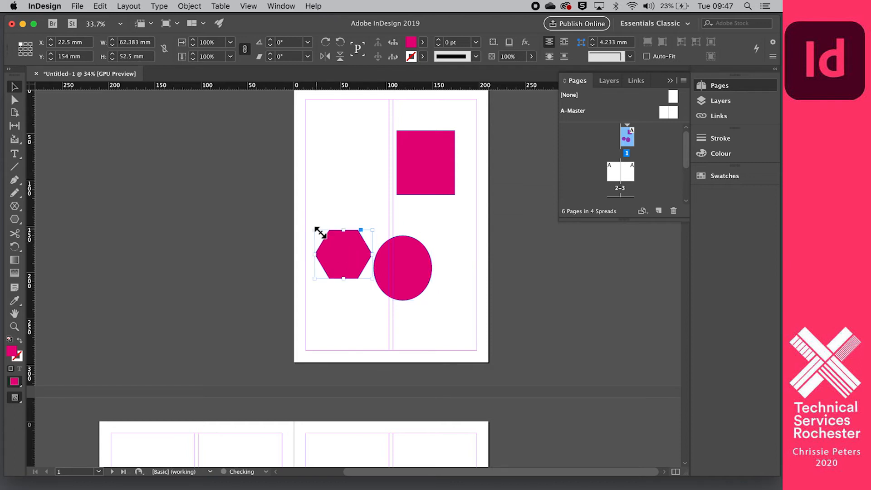
left_click_drag(315, 230, 278, 181)
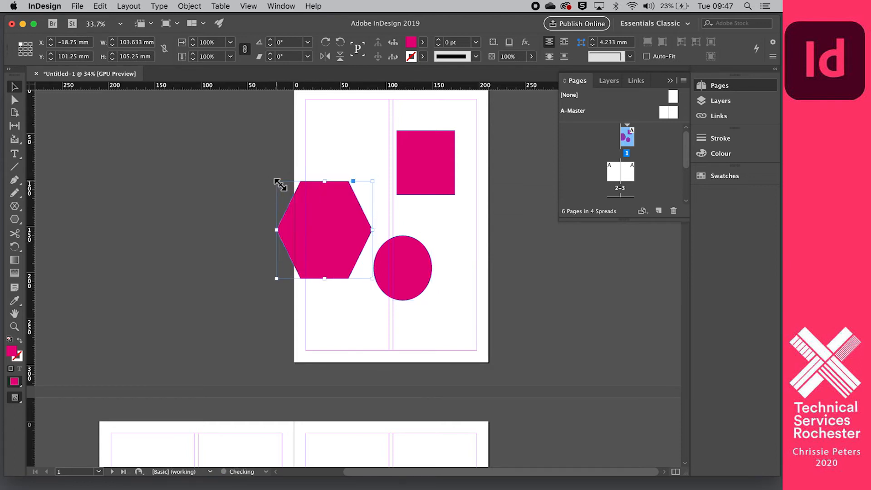
Delete the hexagon and the ellipse.
left_click(320, 230)
key("Delete")
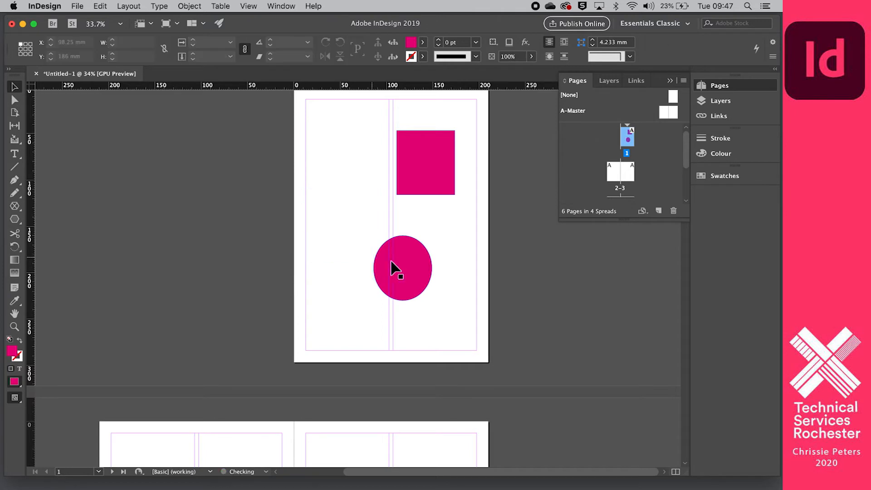
left_click(411, 272)
key("Delete")
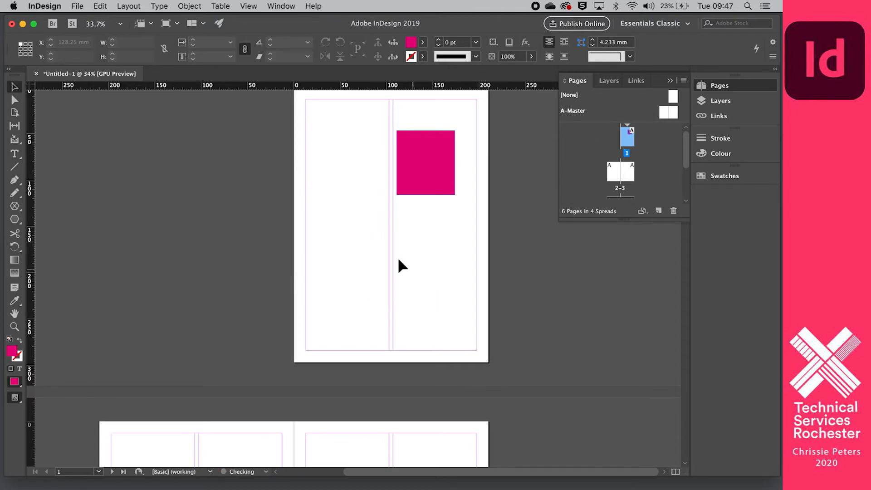
Move the magenta rectangle up to the top of the right column.
left_click(431, 158)
left_click_drag(430, 158, 438, 140)
left_click(208, 185)
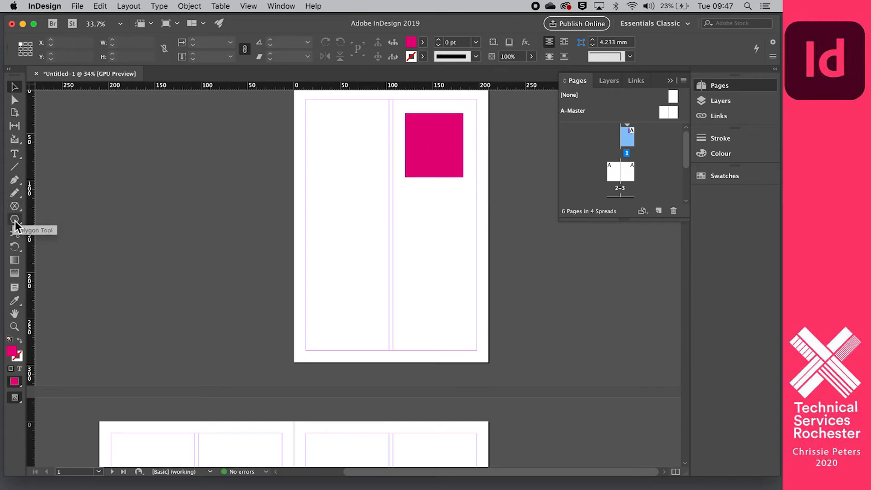
Draw a rectangular image frame with no fill at the top of the left column.
left_click(14, 221)
left_click(38, 232)
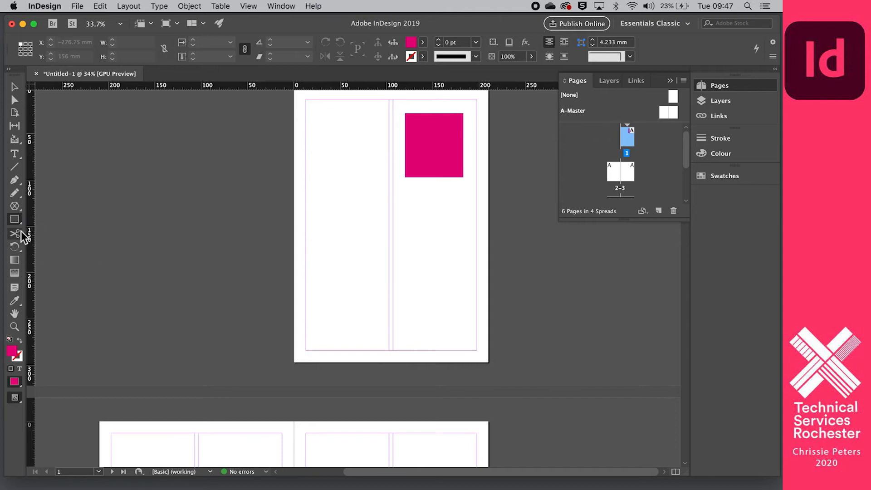
left_click(16, 207)
left_click(45, 217)
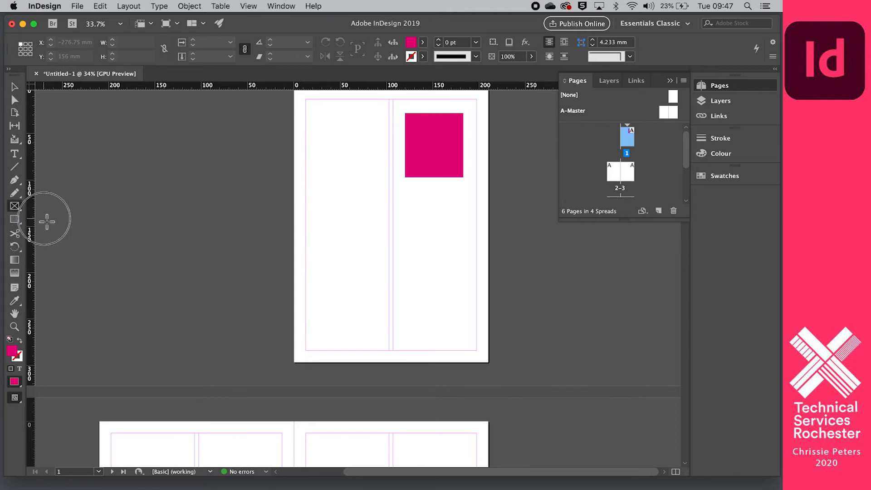
left_click(16, 206)
left_click_drag(326, 118, 380, 182)
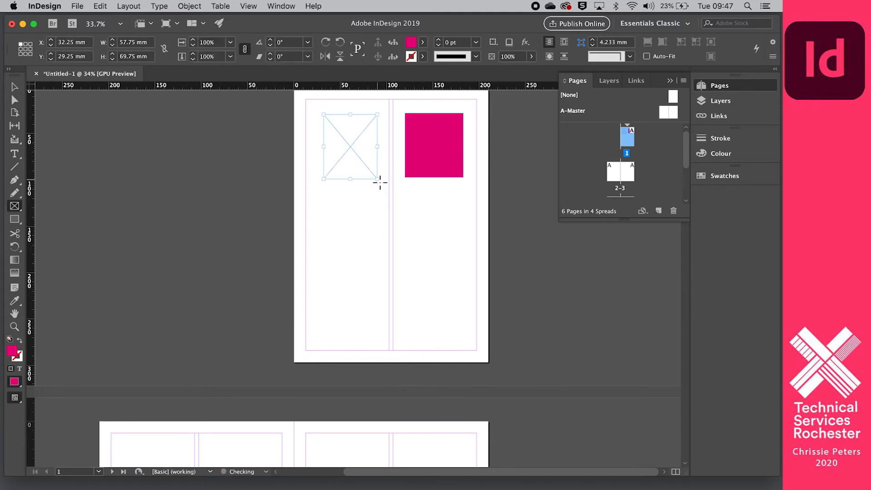
key("slash")
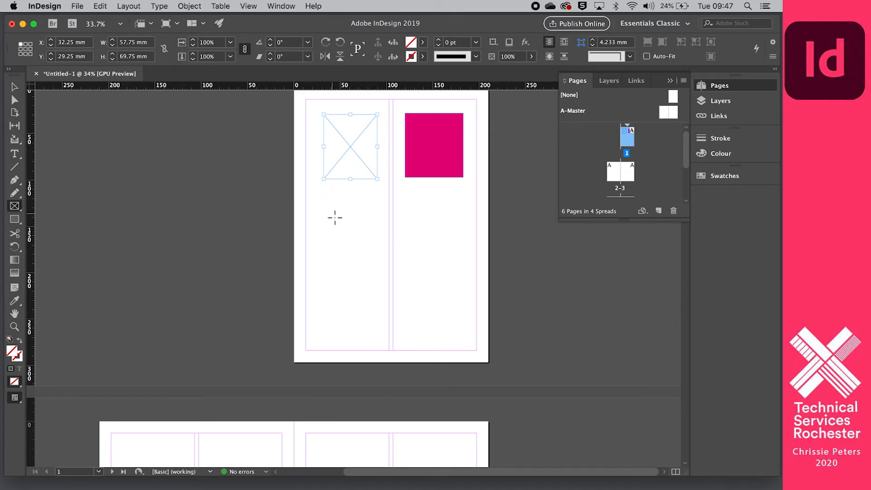
Draw an elliptical image frame below the rectangle frame.
left_click(16, 222)
left_click(15, 208)
left_click(59, 229)
left_click_drag(339, 209, 400, 261)
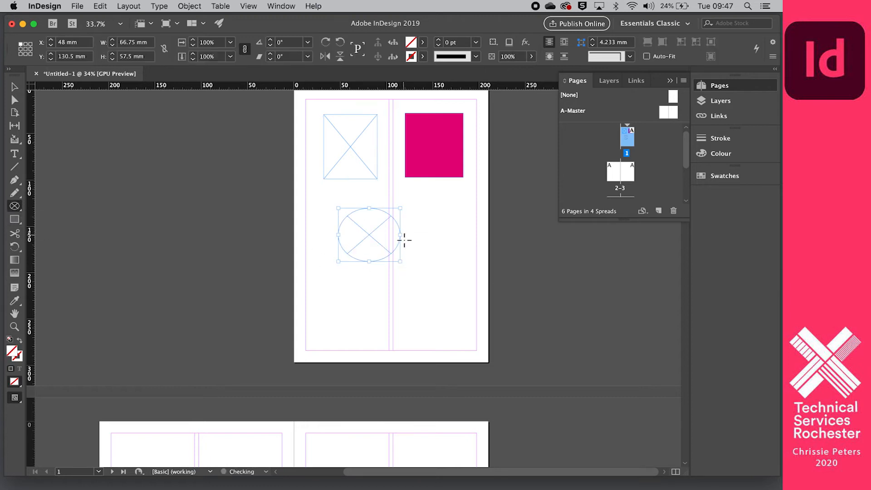
Draw a hexagon image frame below the ellipse frame.
left_click(16, 209)
left_click(48, 241)
left_click_drag(335, 279, 401, 315)
left_click(345, 149)
left_click(461, 229)
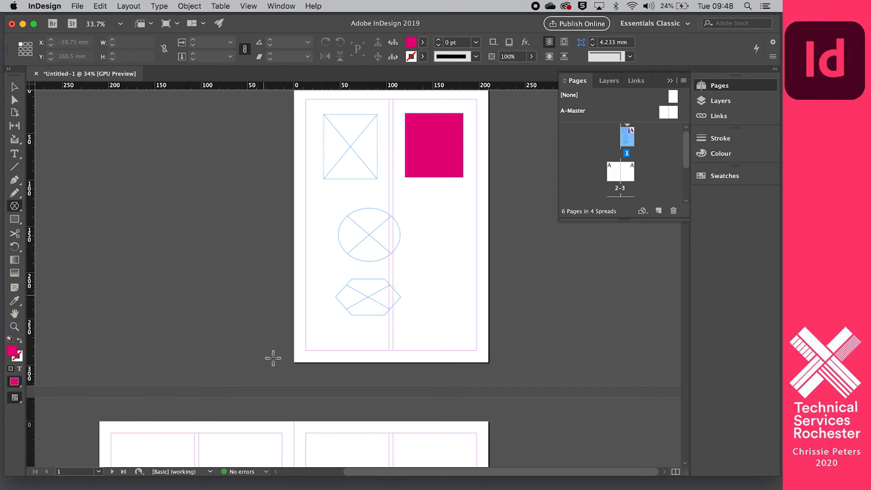
mouse_move(287, 28)
left_mouse_down()
mouse_move(406, 41)
mouse_move(342, 121)
mouse_move(298, 42)
mouse_move(300, 21)
left_mouse_up()
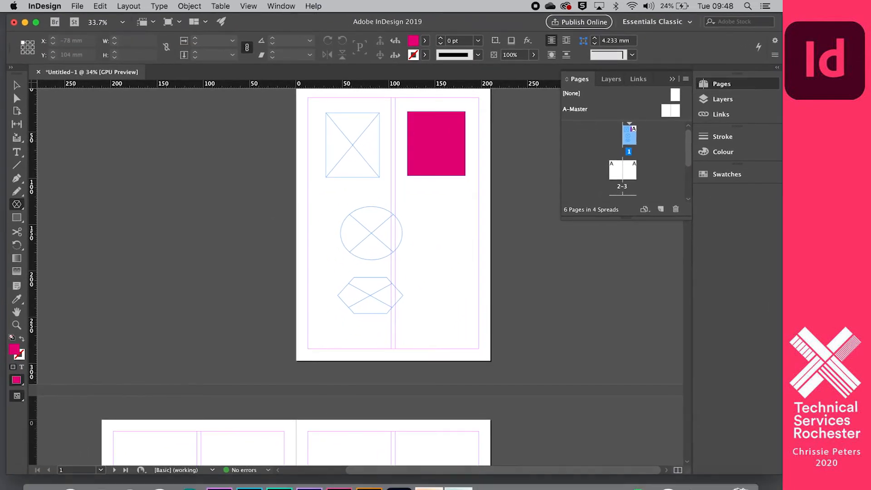
Open the Desktop folder 'Indesign tutorial images' in Finder.
mouse_move(50, 485)
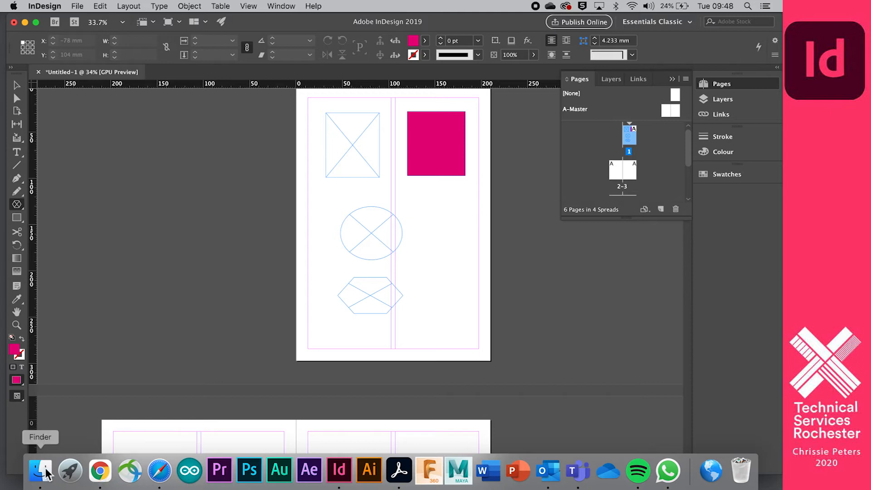
left_click(40, 472)
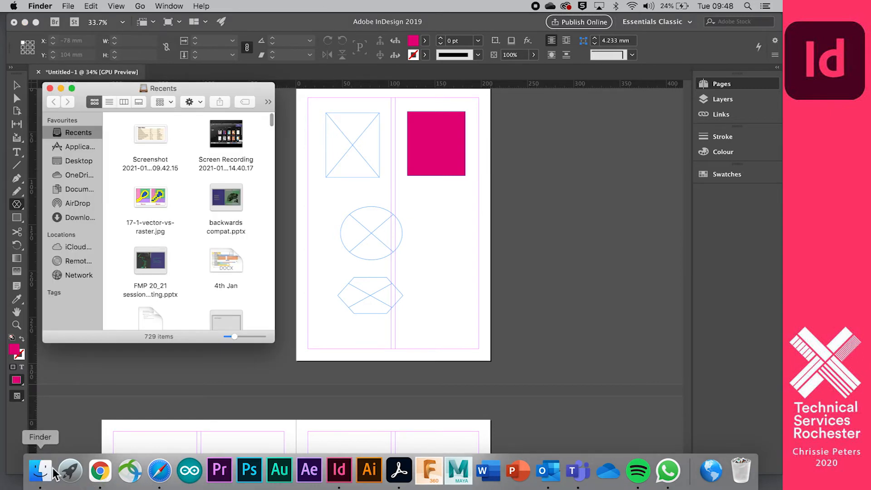
left_click(83, 164)
scroll(151, 178, "down", 3)
scroll(156, 191, "up", 2)
scroll(156, 191, "up", 3)
scroll(156, 191, "down", 2)
scroll(156, 192, "right", 3)
scroll(156, 192, "down", 3)
scroll(156, 191, "left", 5)
scroll(156, 192, "up", 2)
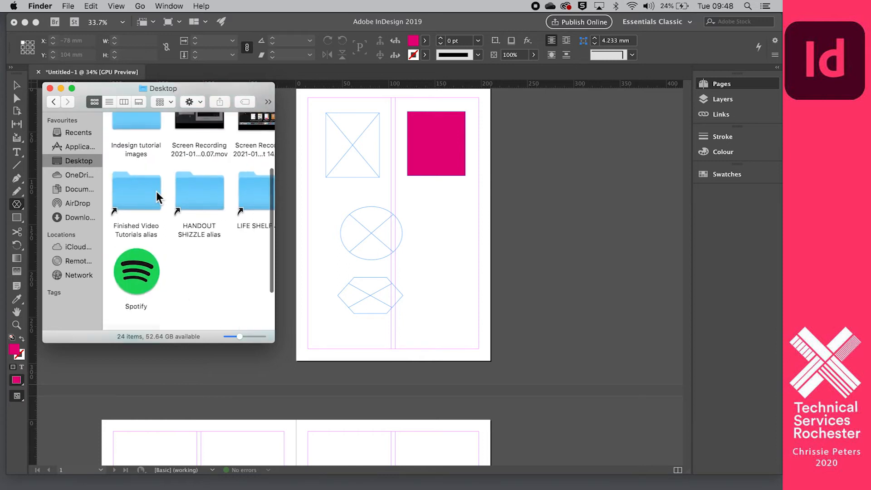
scroll(156, 195, "down", 2)
scroll(156, 195, "up", 4)
scroll(135, 200, "right", 1)
double_click(136, 202)
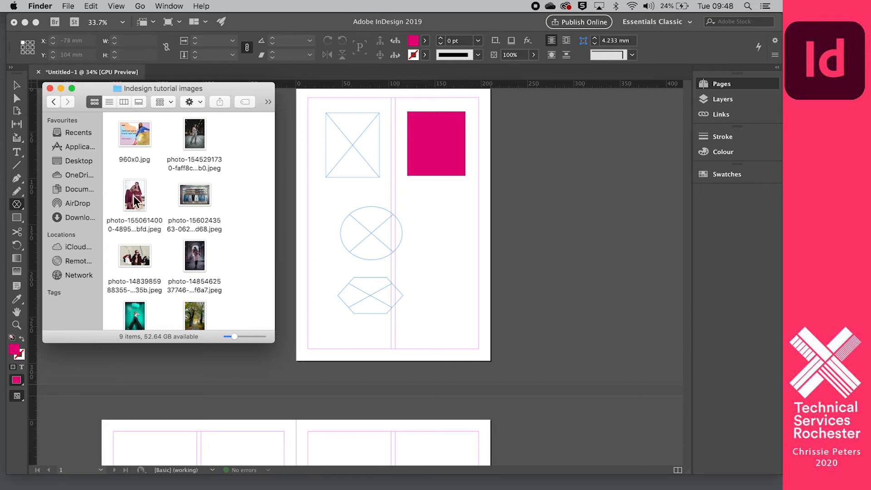
Place the sequin photo and two others into the rectangle, ellipse and hexagon frames, then close Finder.
left_click_drag(136, 196, 352, 132)
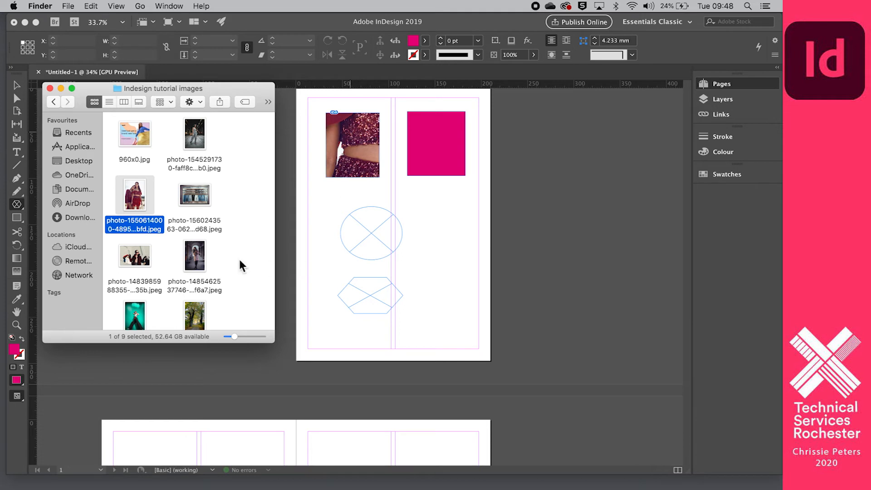
left_click_drag(194, 267, 371, 237)
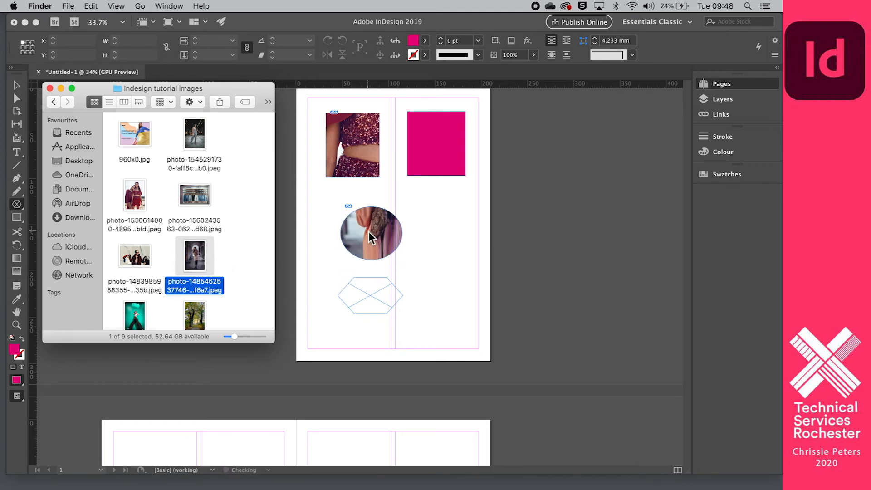
left_click_drag(191, 199, 370, 295)
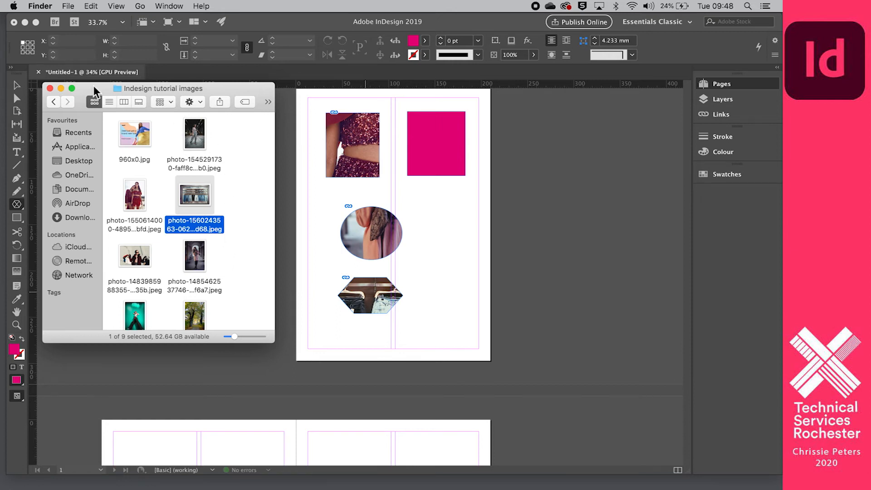
left_click(61, 88)
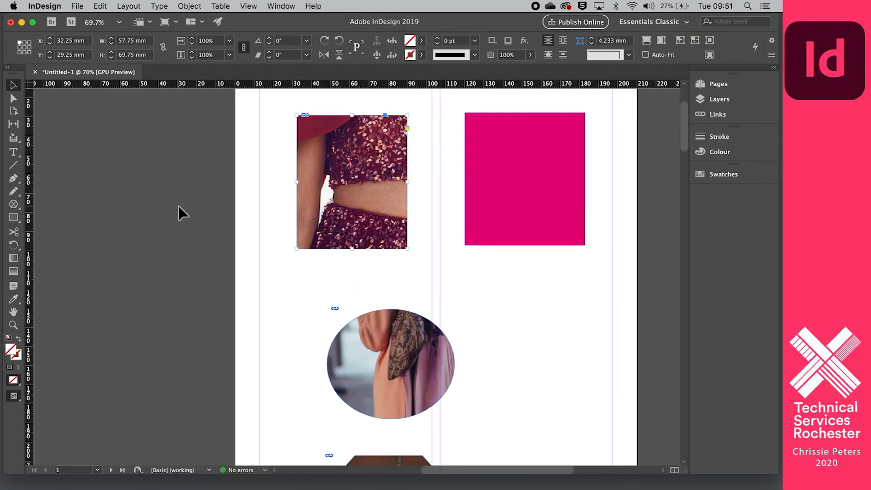
scroll(178, 206, "up", 1)
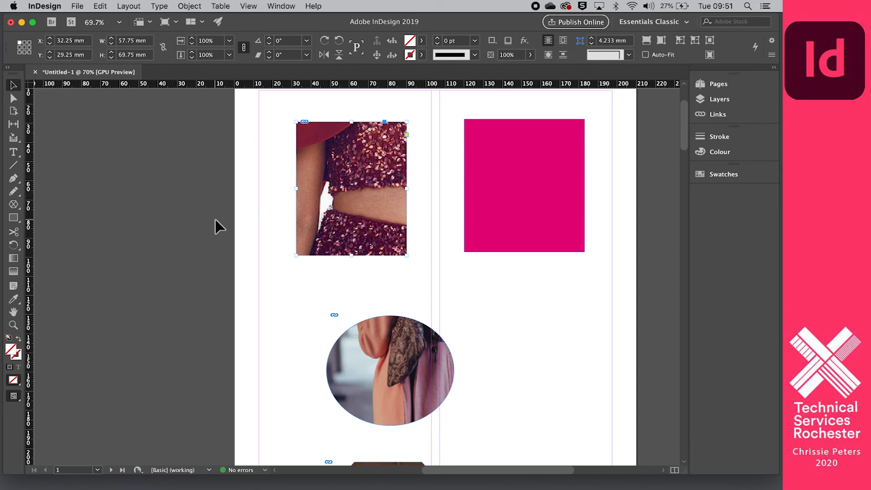
left_click_drag(265, 23, 280, 25)
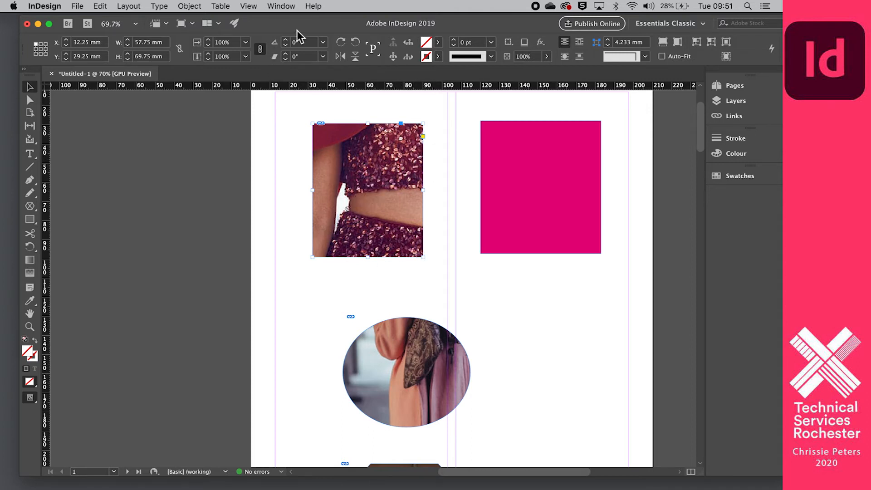
left_click_drag(302, 30, 288, 28)
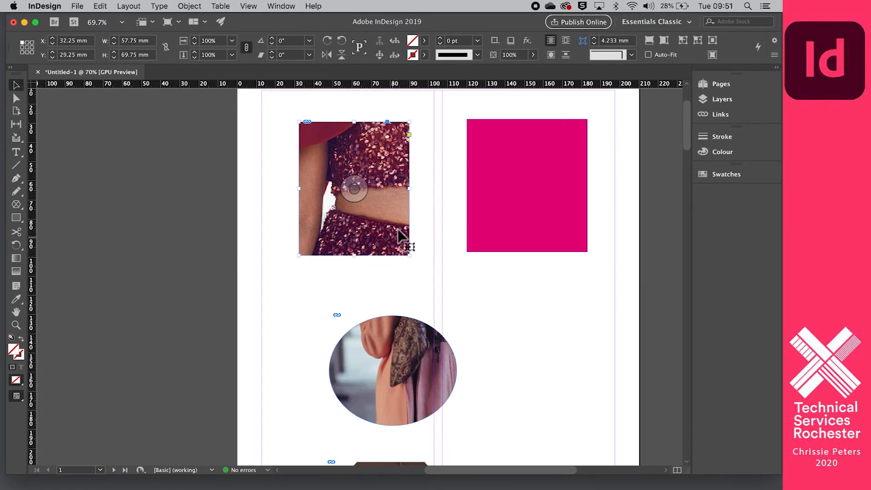
scroll(397, 218, "up", 3)
scroll(397, 218, "up", 2)
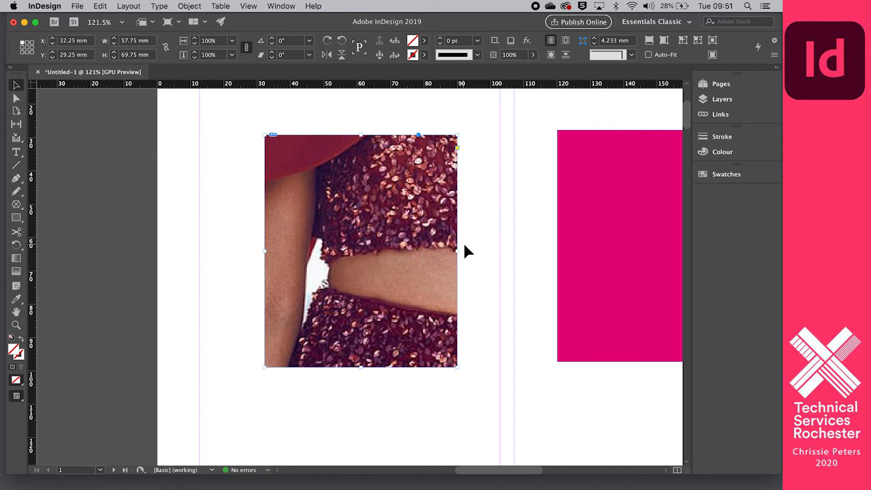
Try Fit Content Proportionally and Fill Frame, then fit the frame to the photo at 46.5 mm wide.
left_click(650, 46)
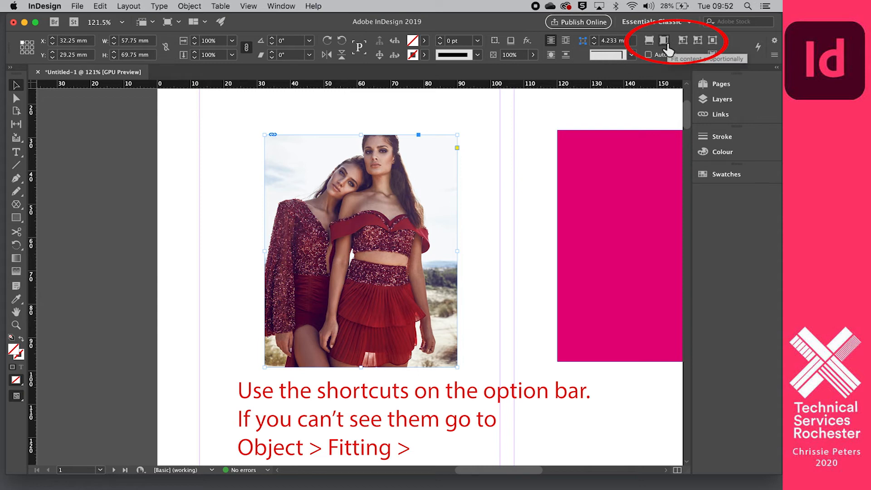
left_click(665, 41)
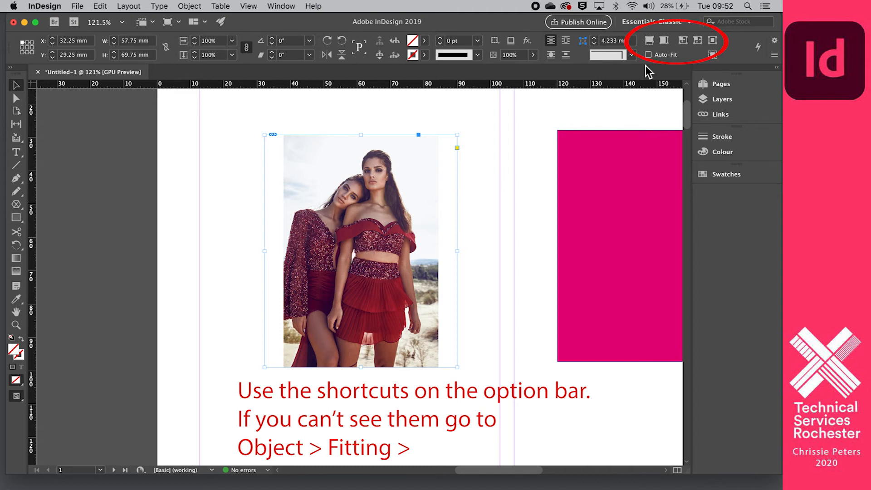
left_click(683, 41)
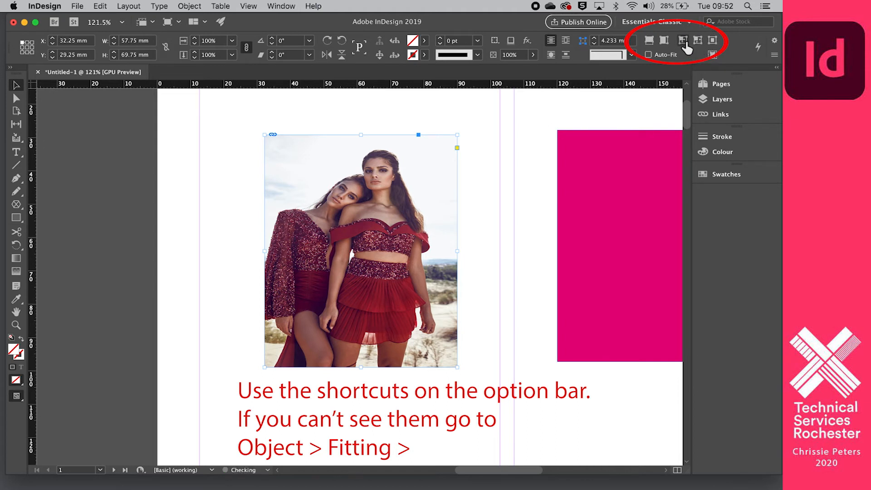
left_click(665, 42)
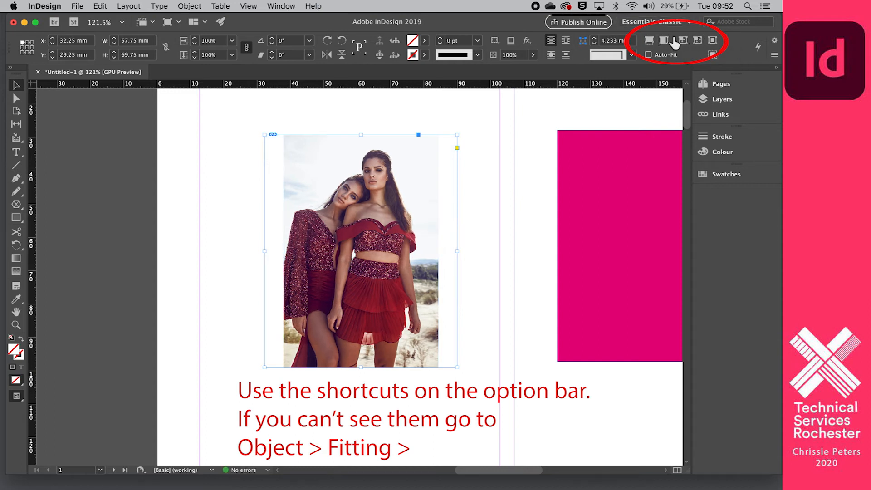
left_click(699, 42)
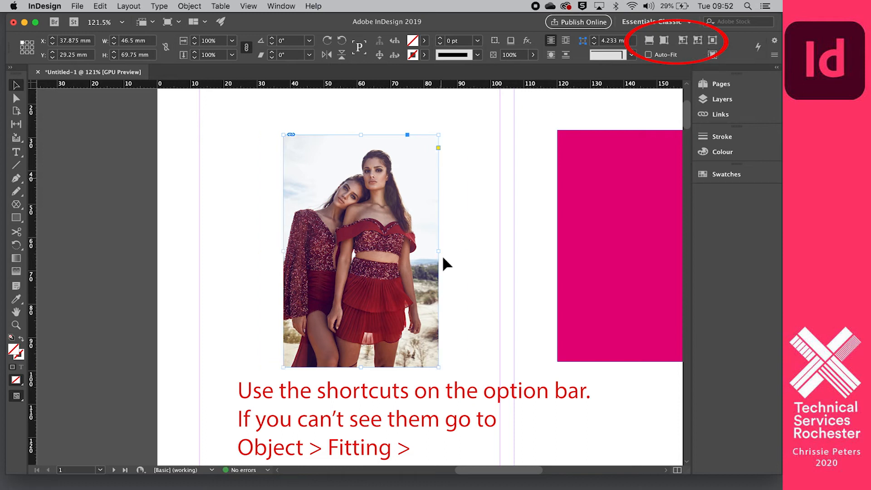
scroll(492, 318, "up", 1)
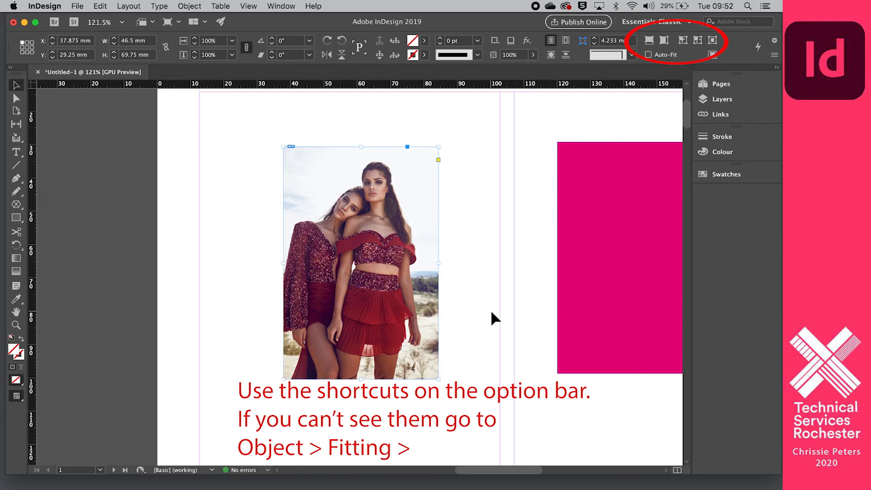
scroll(491, 313, "down", 1)
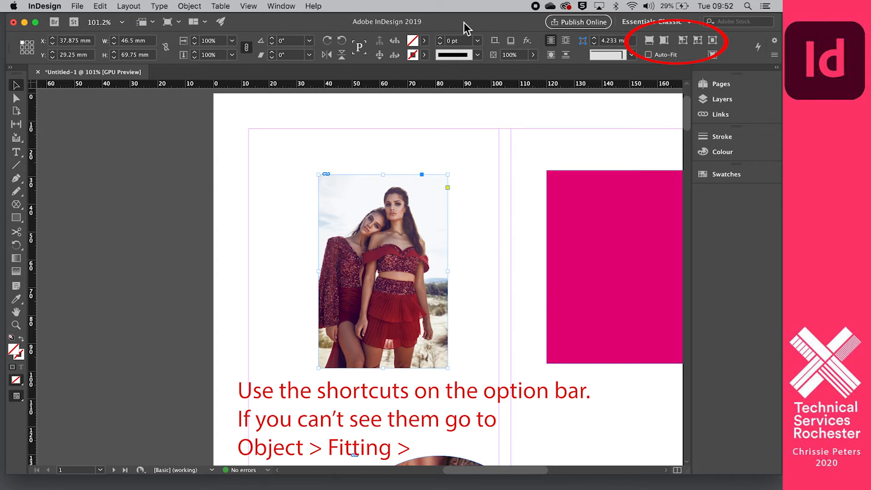
mouse_move(780, 21)
left_mouse_down()
mouse_move(754, 18)
mouse_move(781, 18)
left_mouse_up()
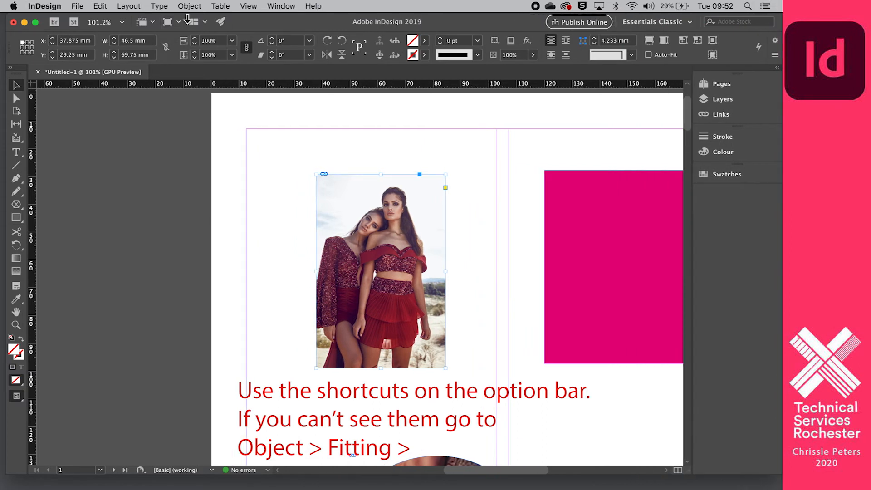
left_click(189, 6)
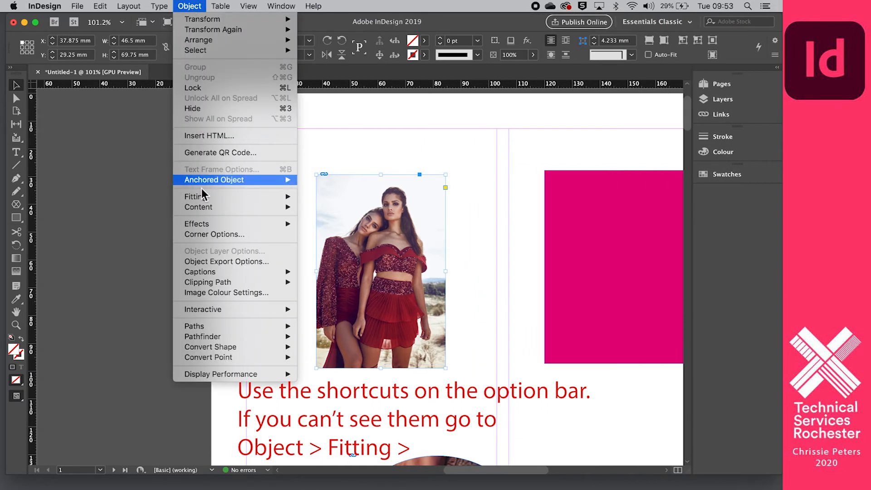
mouse_move(205, 199)
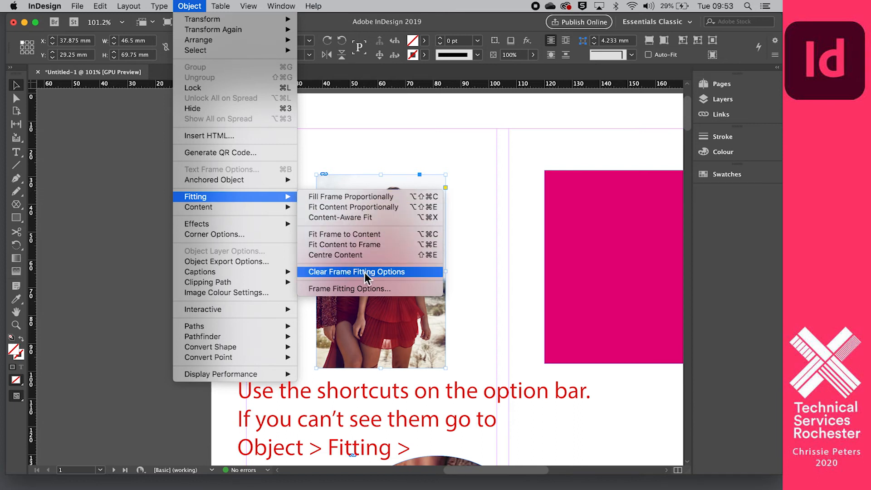
left_click(137, 143)
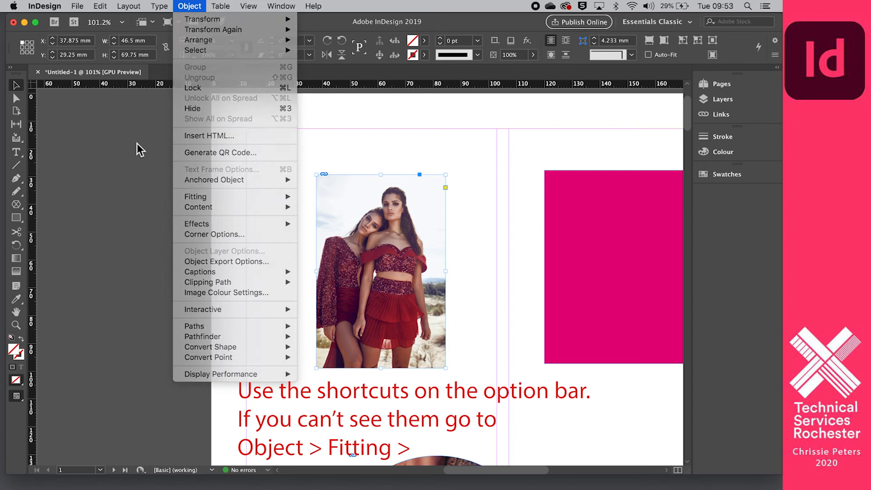
left_click(273, 184)
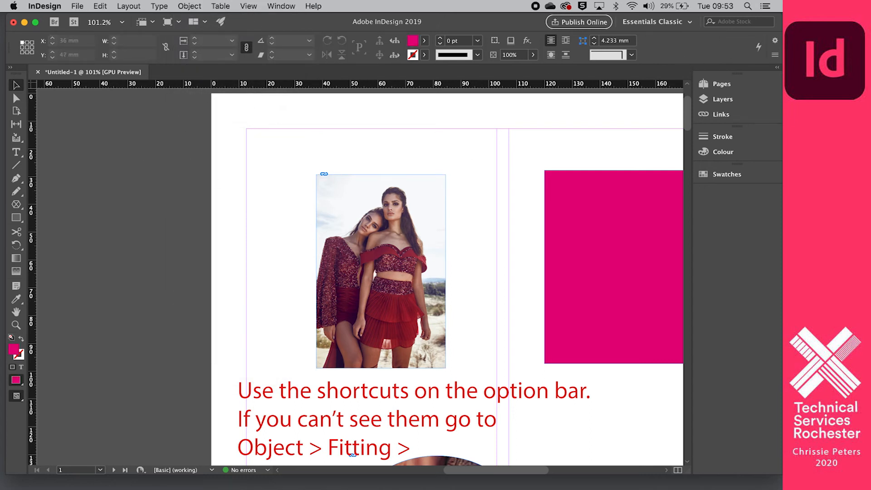
left_click(187, 7)
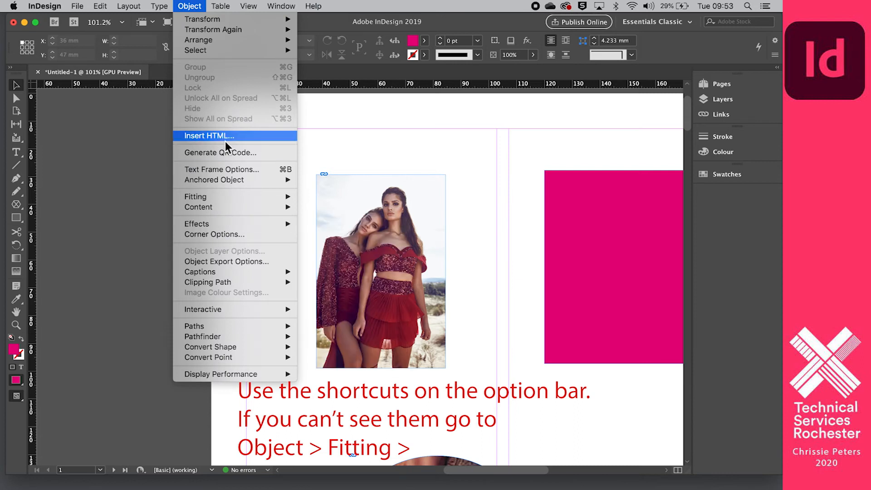
left_click(125, 178)
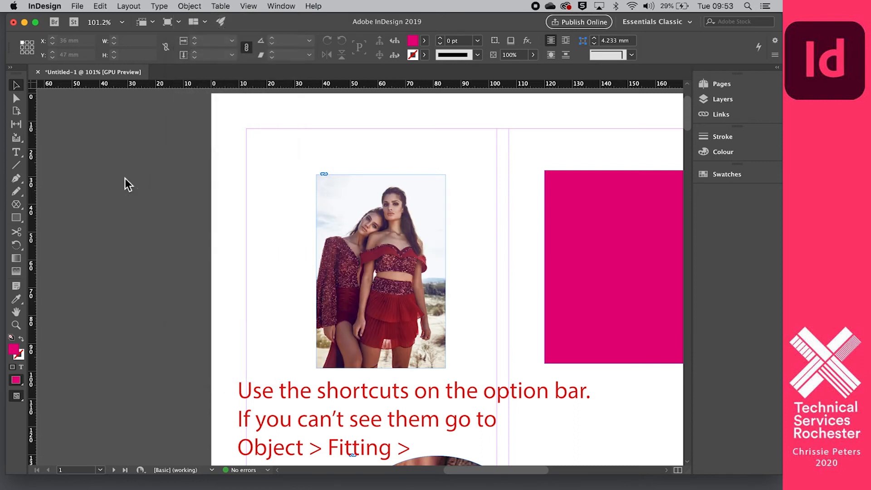
left_click(372, 175)
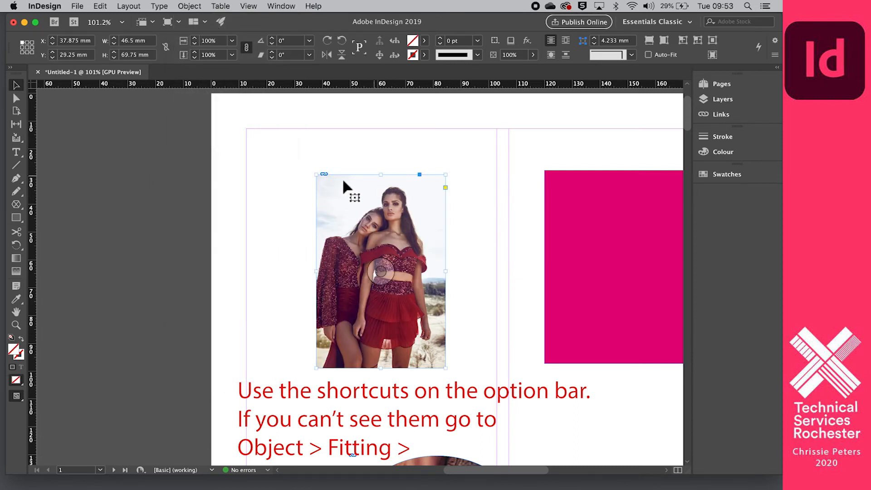
left_click(257, 275)
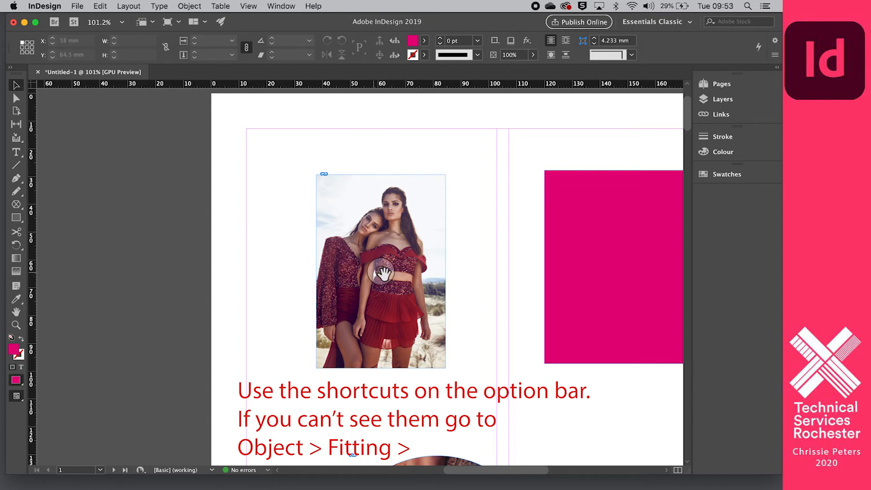
scroll(210, 314, "down", 5)
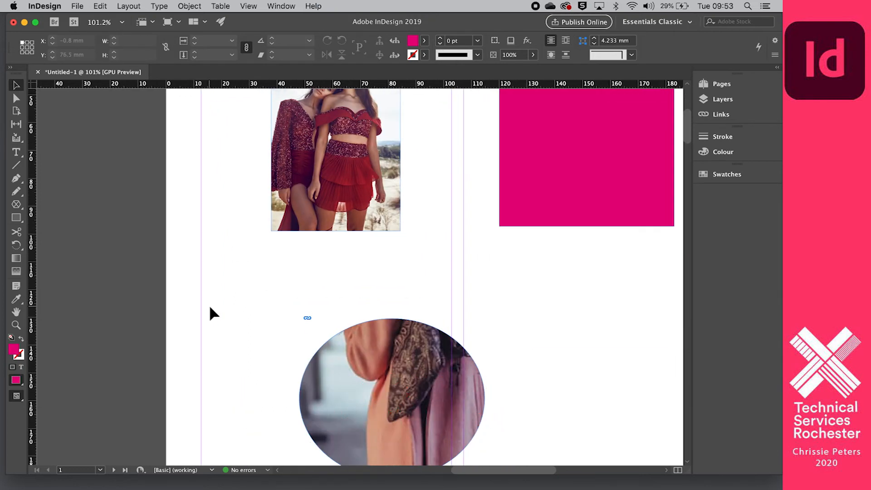
Select the photo's content and scale it up inside the frame to 63.25 mm wide.
scroll(210, 312, "up", 5)
scroll(210, 312, "right", 2)
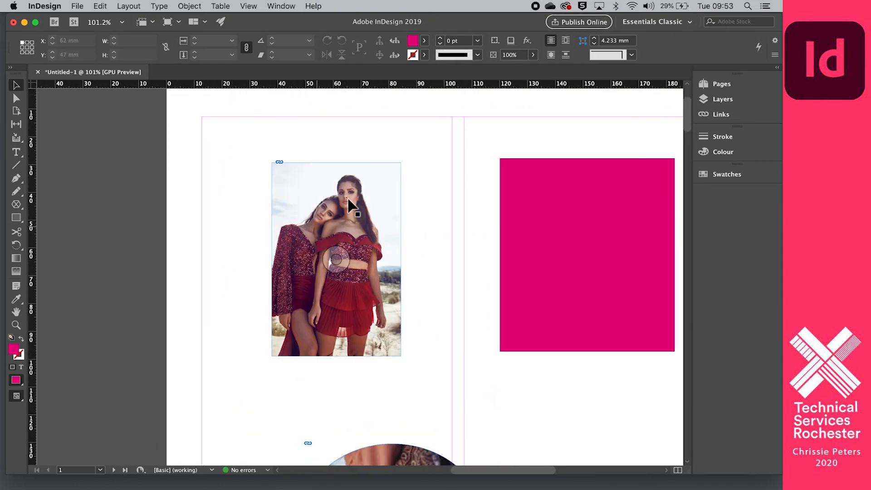
scroll(243, 245, "left", 2)
scroll(242, 252, "down", 2)
scroll(242, 252, "left", 2)
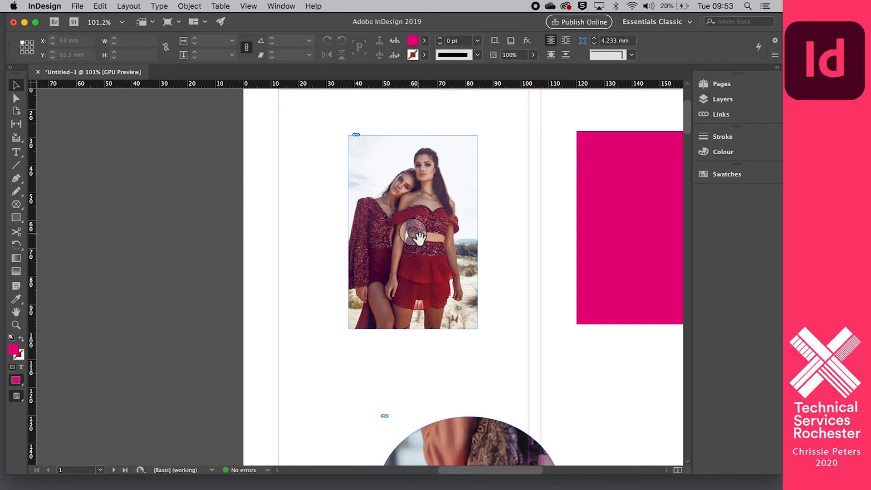
left_click(415, 235)
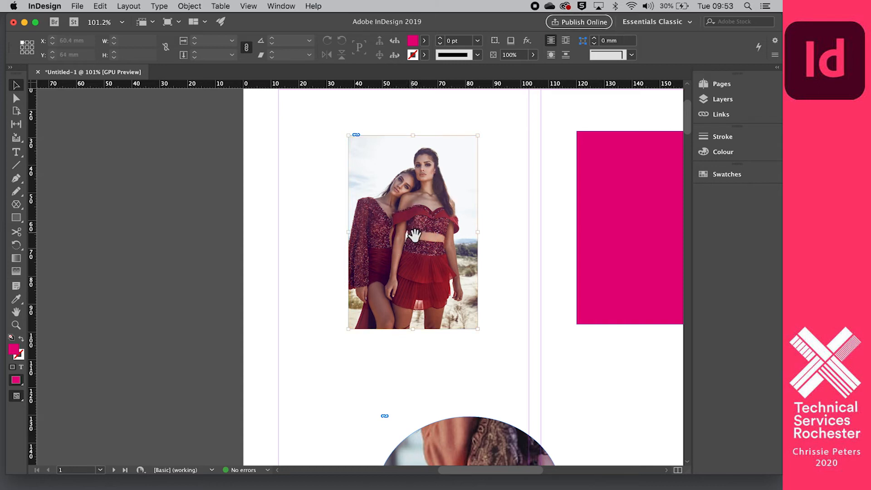
left_click(415, 235)
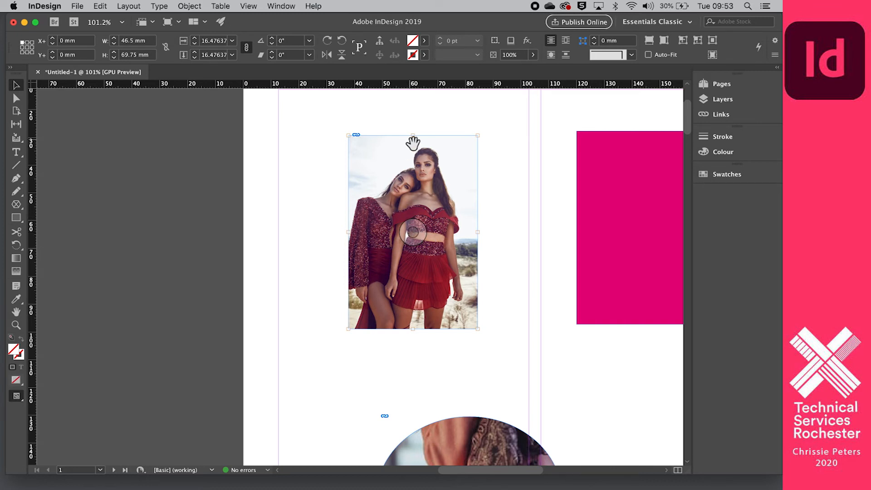
key("super+period")
key("super+period")
key("super+period")
key("super+period")
key("super+period")
key("super+period")
key("super+period")
key("super+period")
key("super+period")
key("super+period")
key("super+comma")
key("super+comma")
key("super+comma")
key("super+comma")
key("super+comma")
key("super+comma")
key("super+comma")
key("super+alt+comma")
key("super+alt+comma")
key("super+alt+period")
key("super+alt+period")
key("super+alt+period")
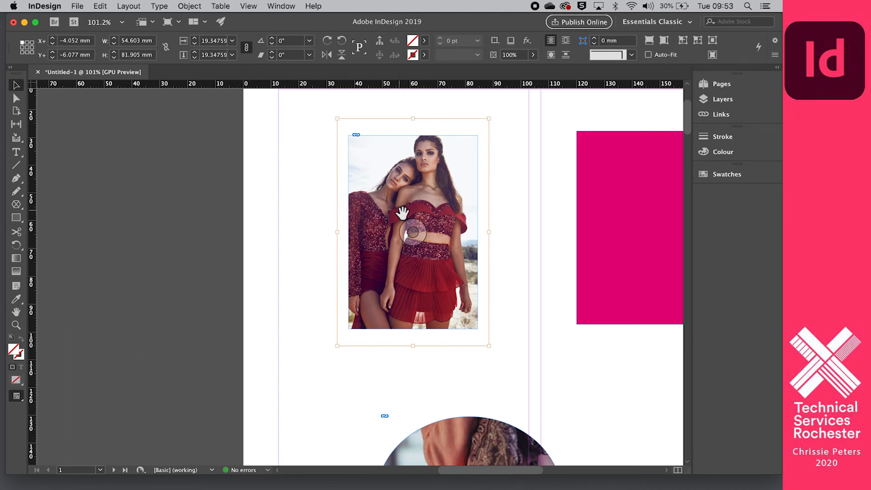
key("super+alt+period")
key("super+alt+period")
key("super+alt+period")
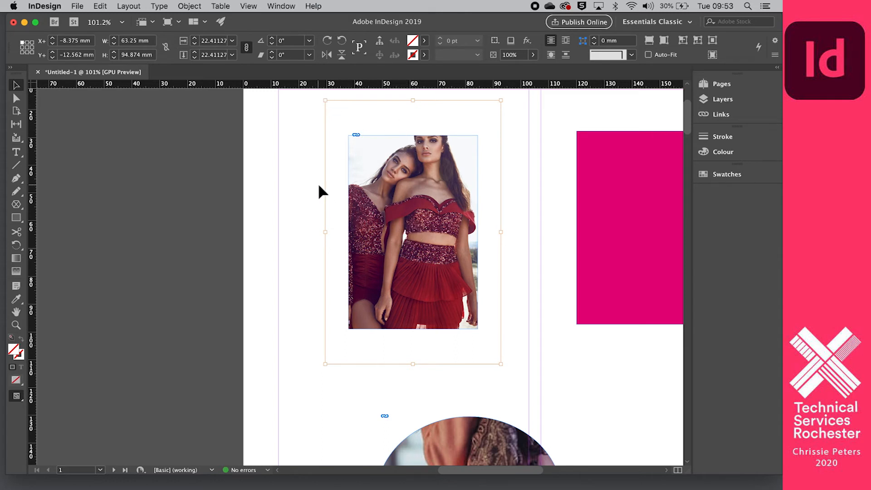
Crop the top photo's frame from its corners and reposition the picture inside it.
scroll(320, 158, "down", 3)
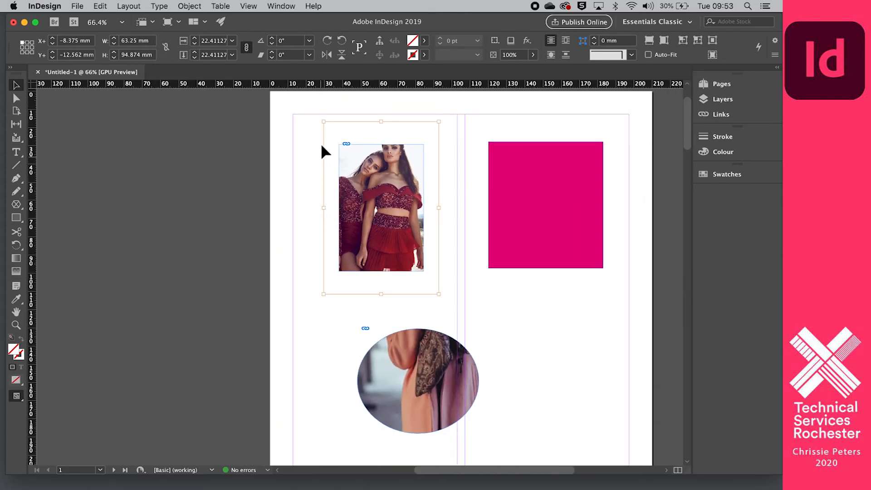
left_click_drag(323, 122, 352, 173)
left_click_drag(439, 294, 414, 250)
scroll(394, 214, "up", 5)
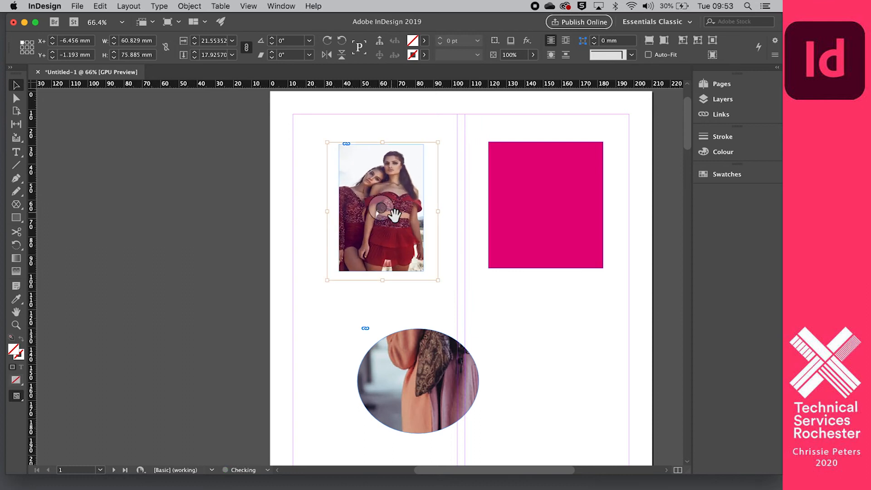
left_click_drag(394, 212, 317, 226)
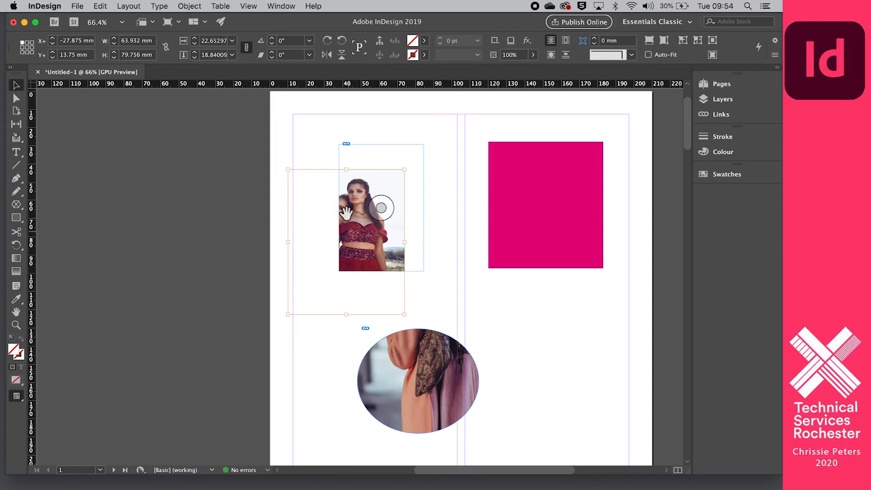
left_click(426, 285)
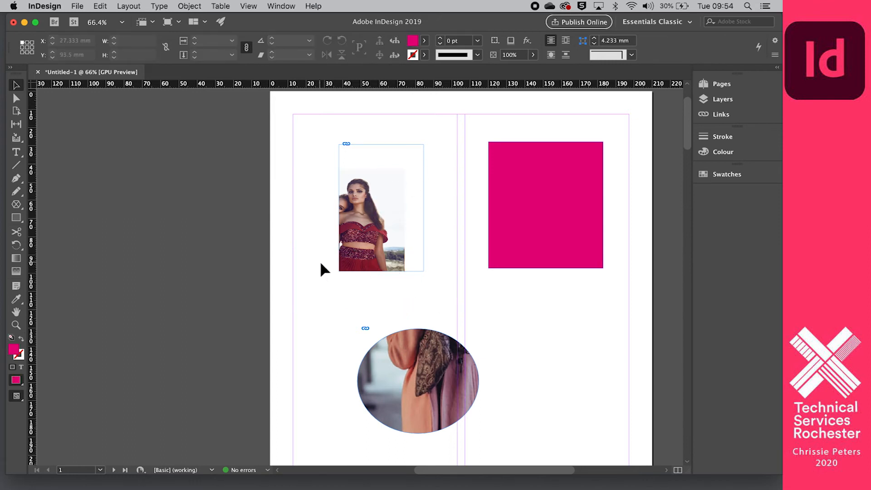
Move the top photo down to X 45.667 mm, Y 80 mm, overlapping the ellipse.
scroll(321, 264, "down", 2)
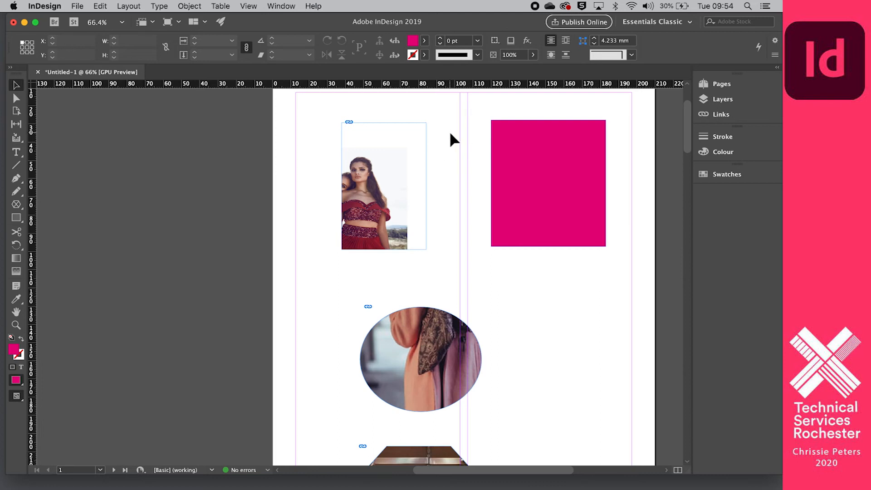
scroll(451, 135, "down", 3)
scroll(451, 135, "up", 2)
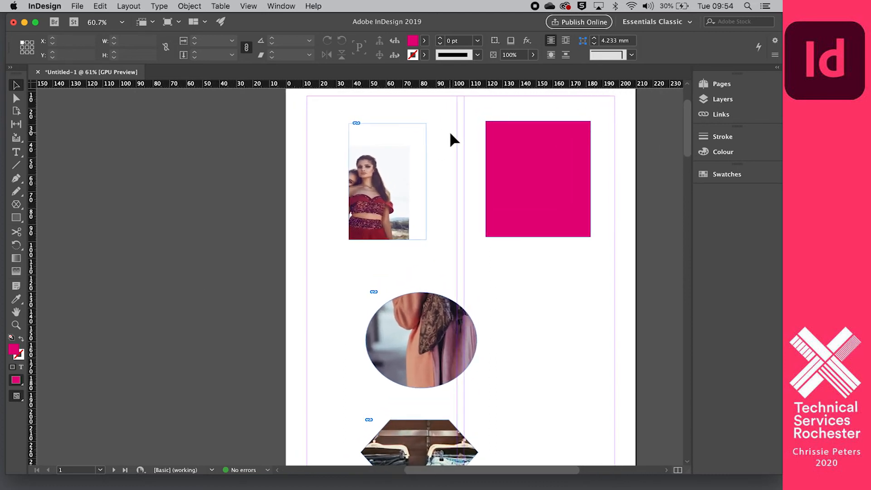
scroll(450, 134, "up", 1)
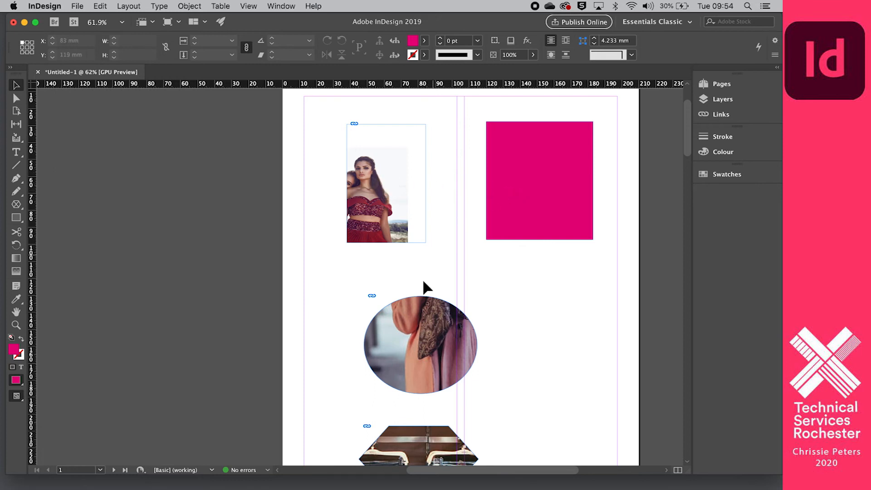
left_click_drag(370, 161, 382, 241)
Move the jeans hexagon over the circle, enlarge the circle to 112 × 105 mm and fill it proportionally.
scroll(421, 363, "down", 3)
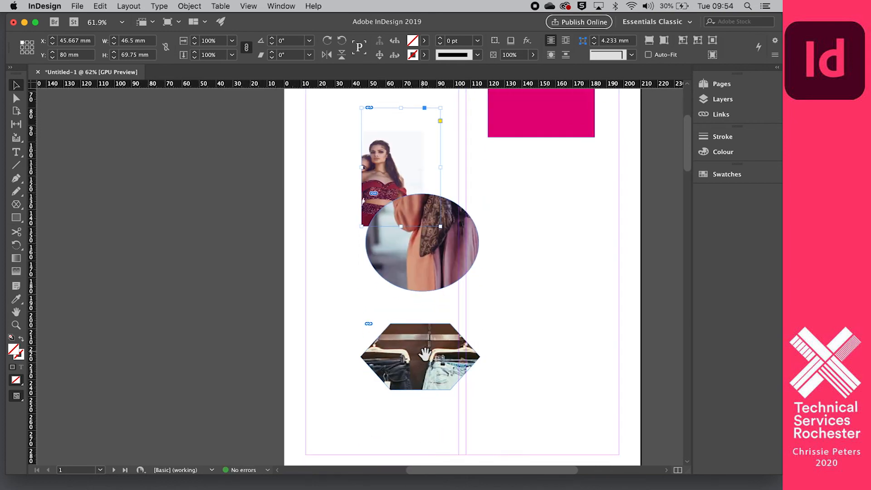
left_click_drag(412, 338, 467, 241)
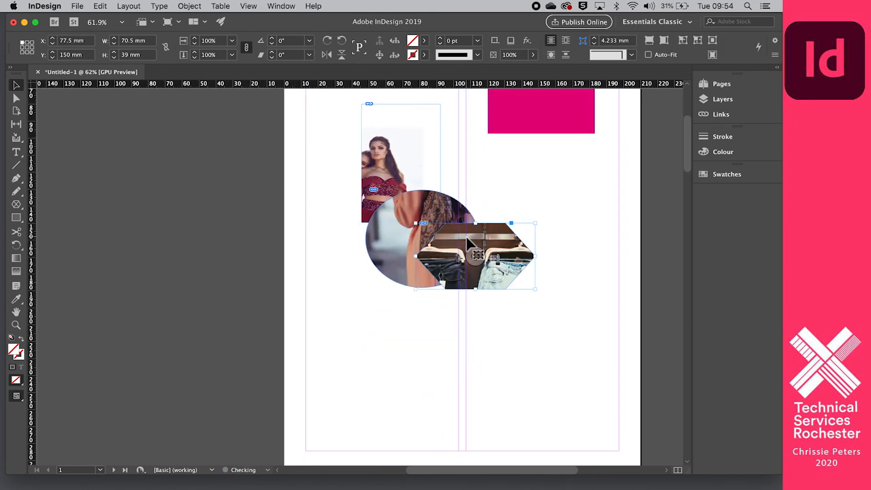
left_click(459, 199)
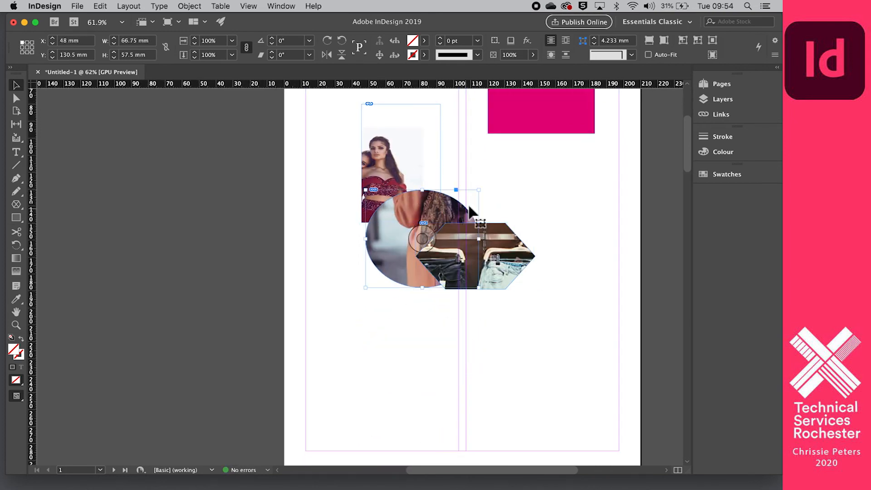
left_click_drag(481, 193, 557, 109)
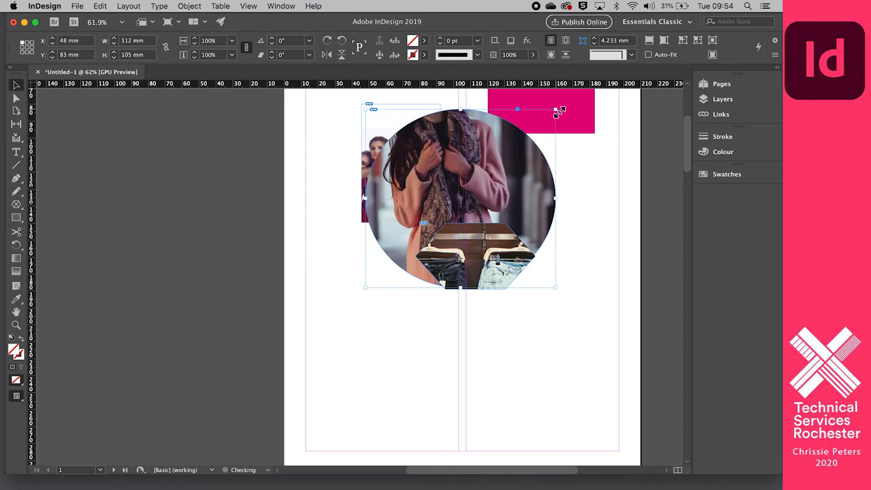
scroll(463, 232, "up", 5)
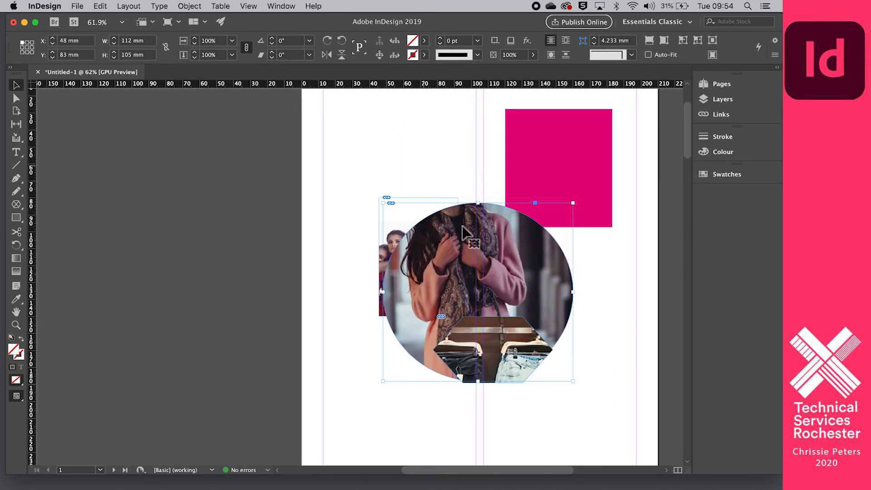
left_click(474, 292)
left_click(649, 40)
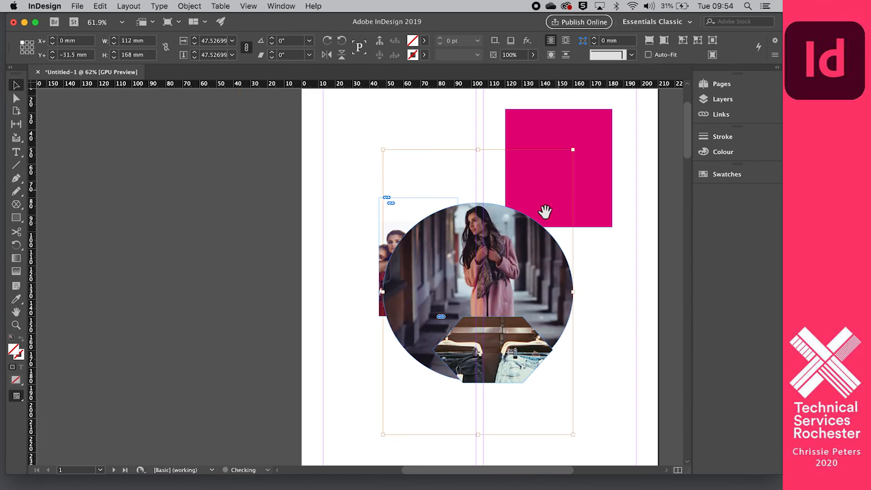
Make the hexagon taller and refit the jeans image to show the whole shelf.
scroll(315, 207, "down", 2)
scroll(315, 206, "down", 1)
left_click(481, 313)
left_click_drag(496, 318, 492, 379)
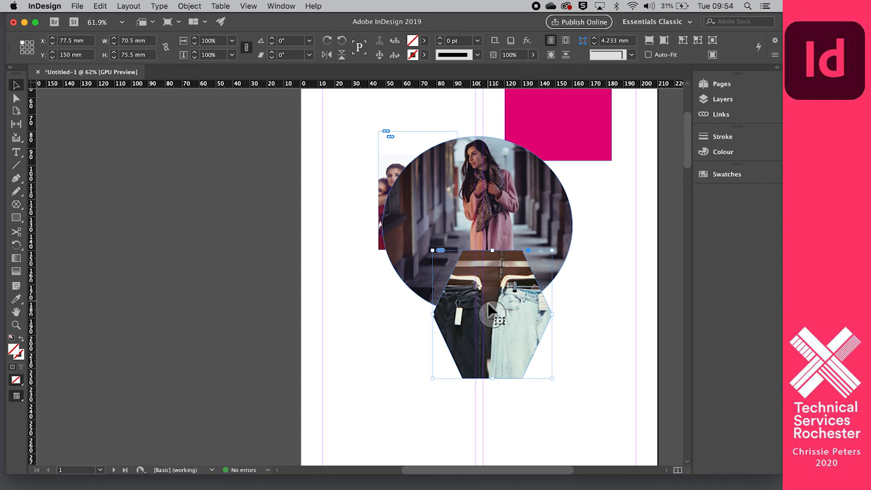
left_click(491, 310)
left_click(651, 42)
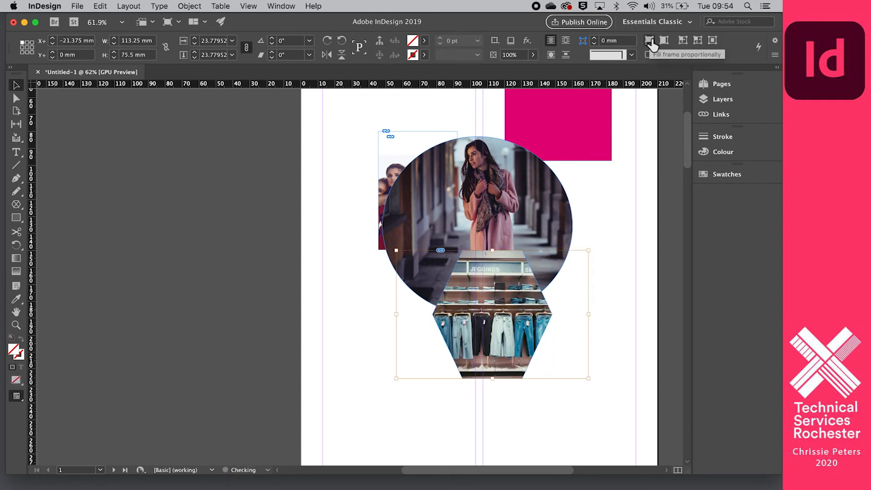
Move the two-women photo up and left and make it fill its frame.
left_click(390, 157)
left_click_drag(389, 155, 382, 115)
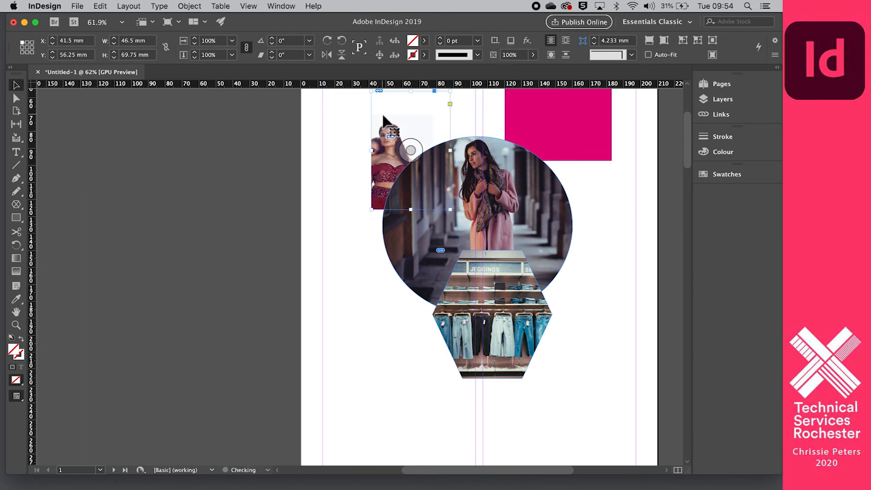
left_click(663, 40)
scroll(406, 196, "up", 2)
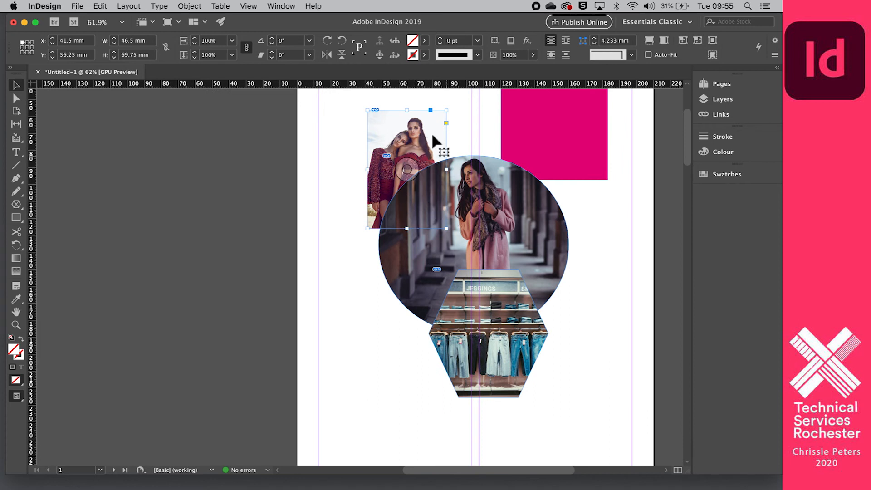
Bring the two-women photo in front of the circle with Arrange > Bring to Front, then deselect.
right_click(429, 206)
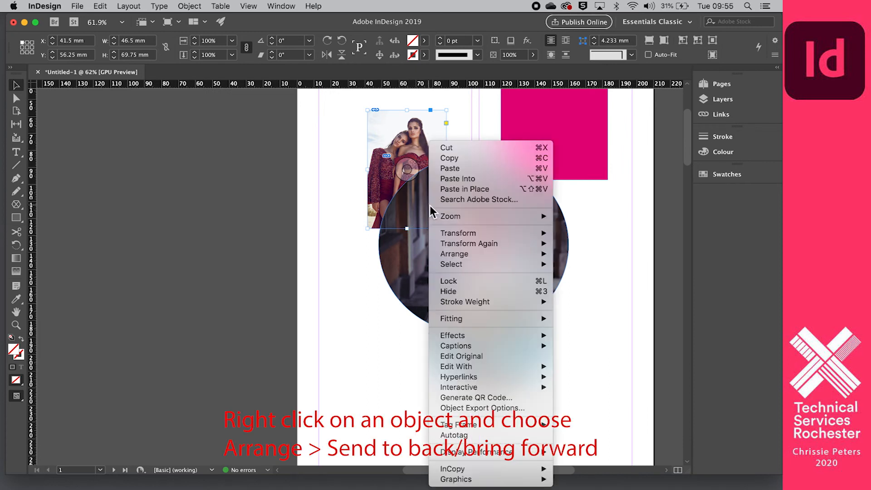
mouse_move(468, 244)
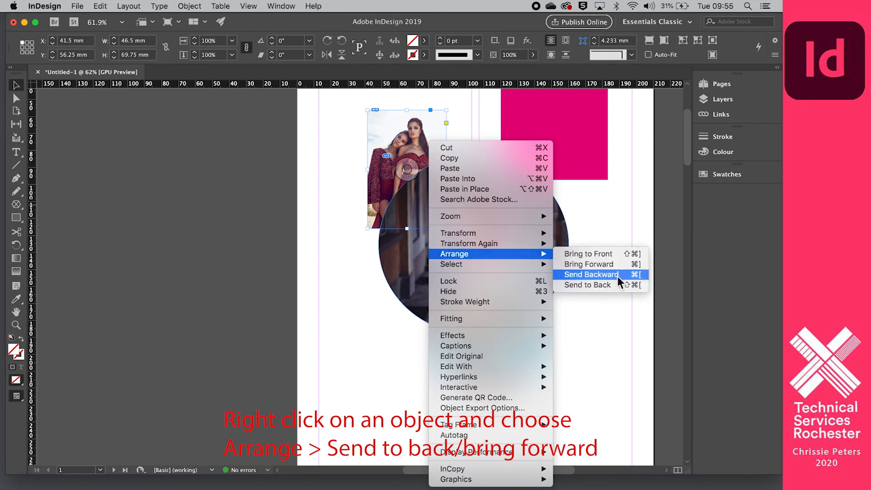
left_click(616, 255)
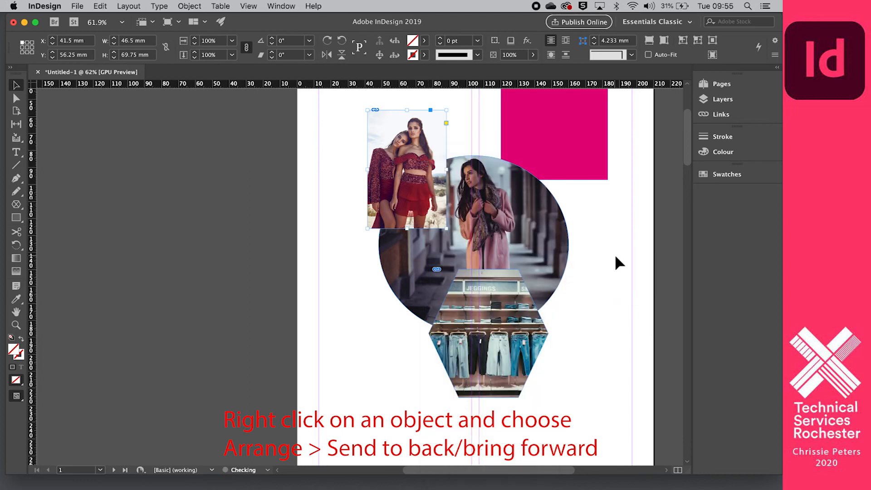
left_click(608, 253)
scroll(607, 250, "down", 1)
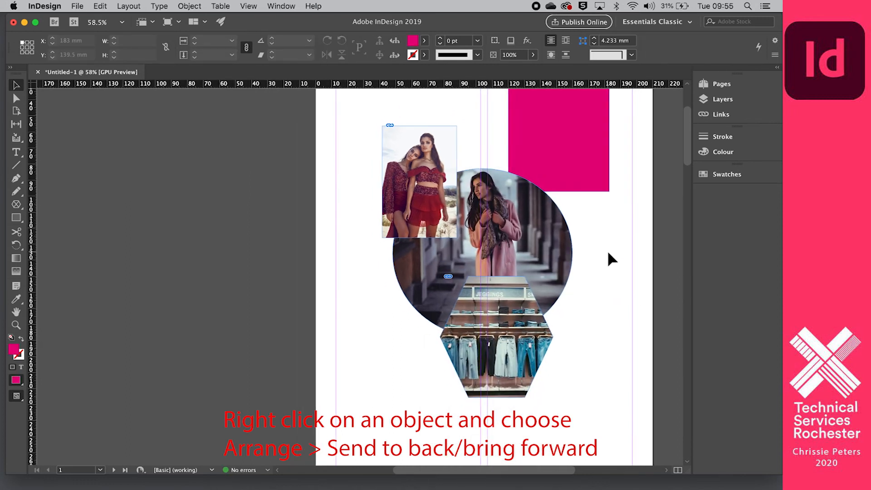
scroll(609, 253, "down", 2)
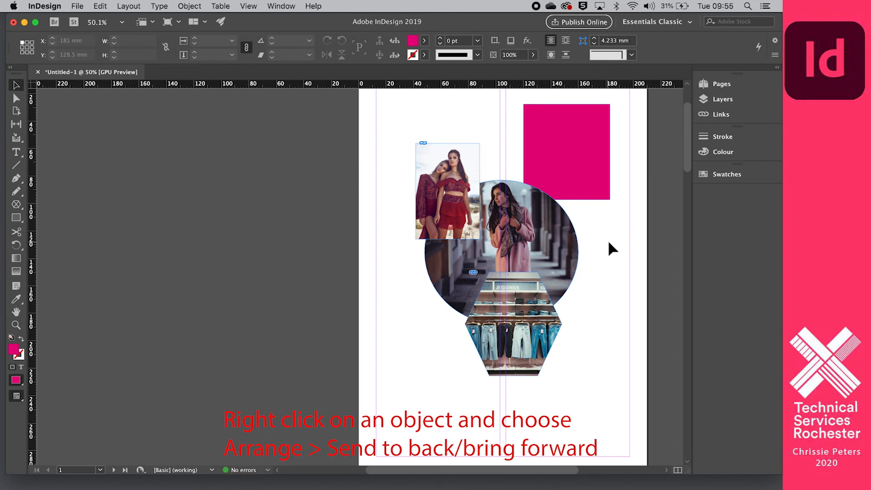
scroll(608, 243, "right", 2)
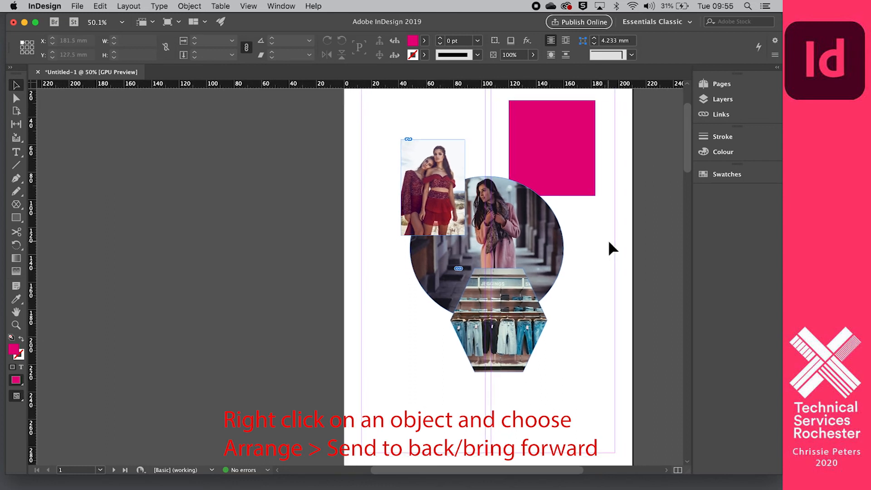
scroll(609, 241, "up", 1)
scroll(609, 241, "right", 1)
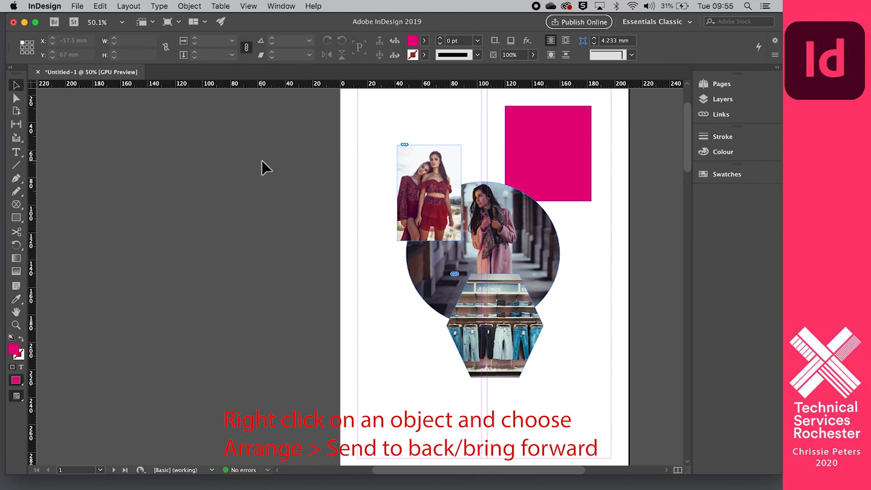
scroll(268, 153, "right", 1)
scroll(268, 153, "up", 1)
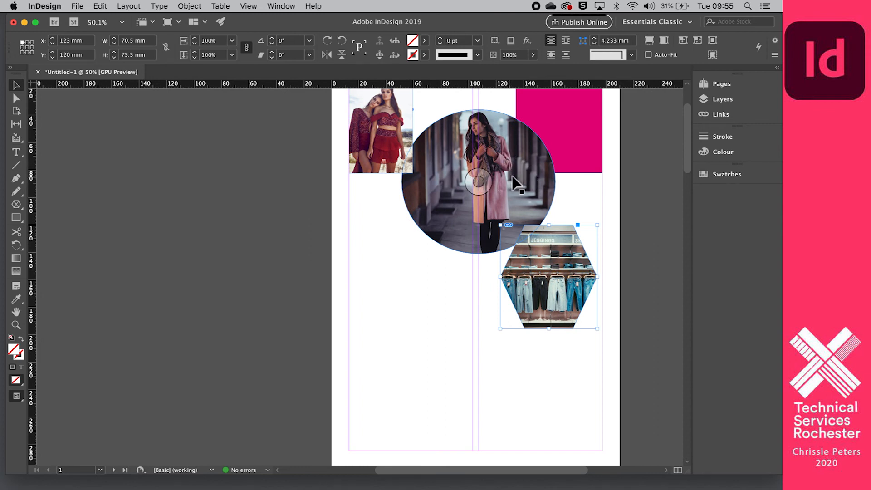
Delete the pink-coat photo, leaving the circle frame empty.
left_click(462, 317)
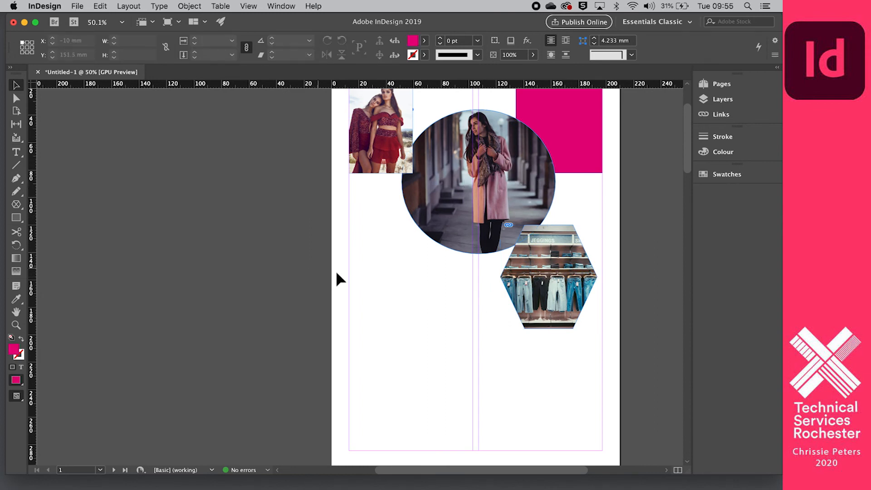
scroll(392, 282, "up", 3)
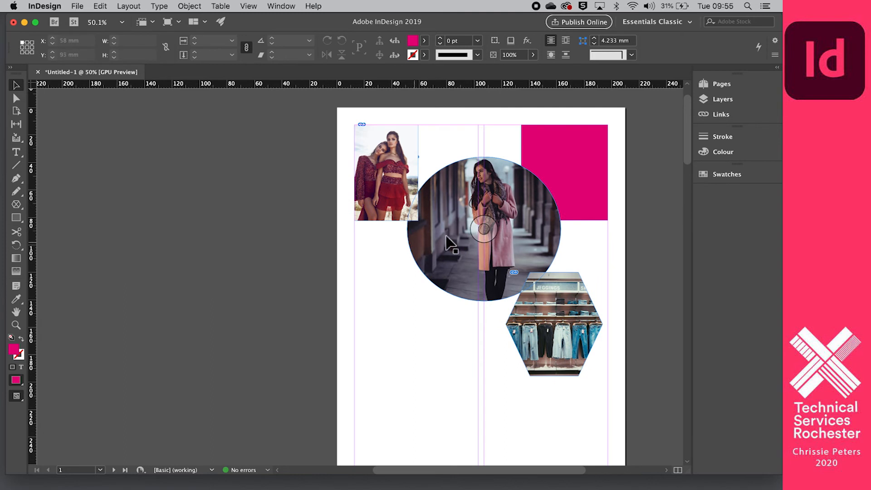
left_click(489, 233)
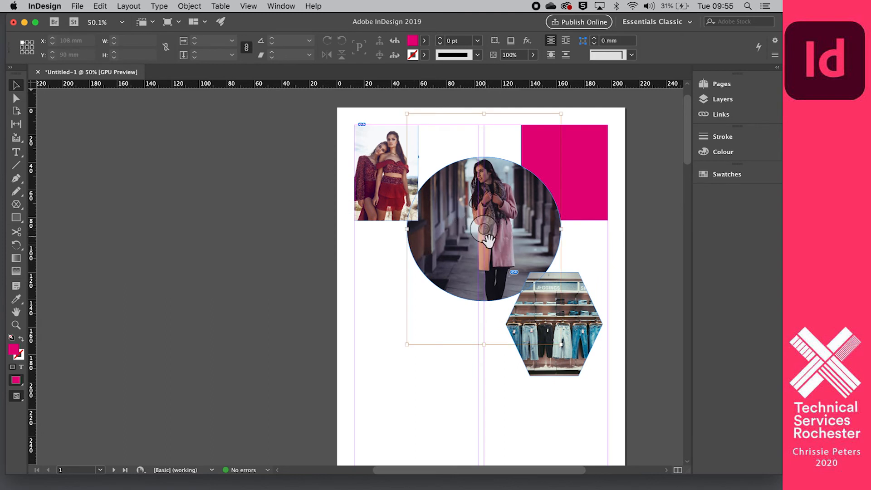
key("Delete")
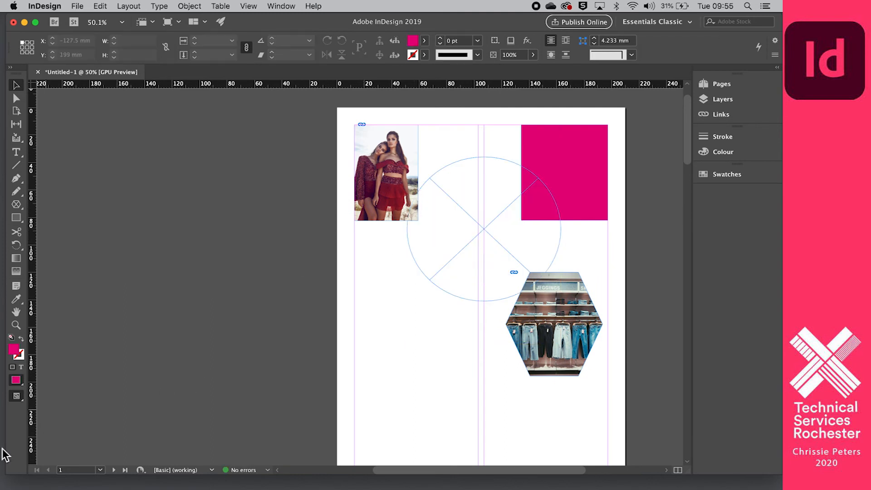
Place the teal photo from the Indesign tutorial images folder into the empty circle frame.
left_click(41, 470)
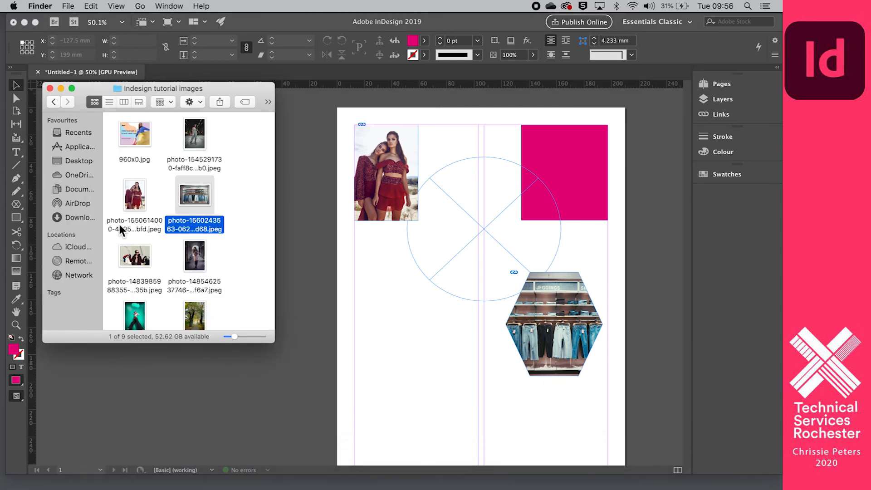
scroll(149, 209, "down", 5)
left_click_drag(135, 225, 482, 227)
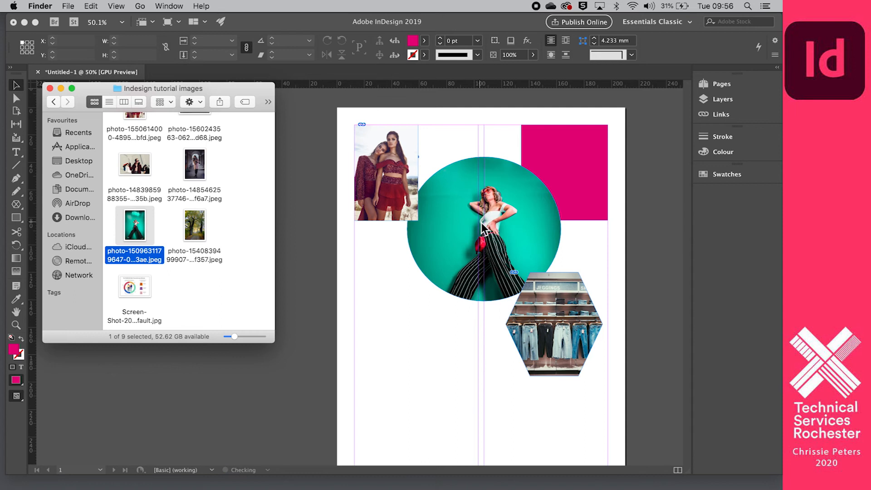
left_click(312, 244)
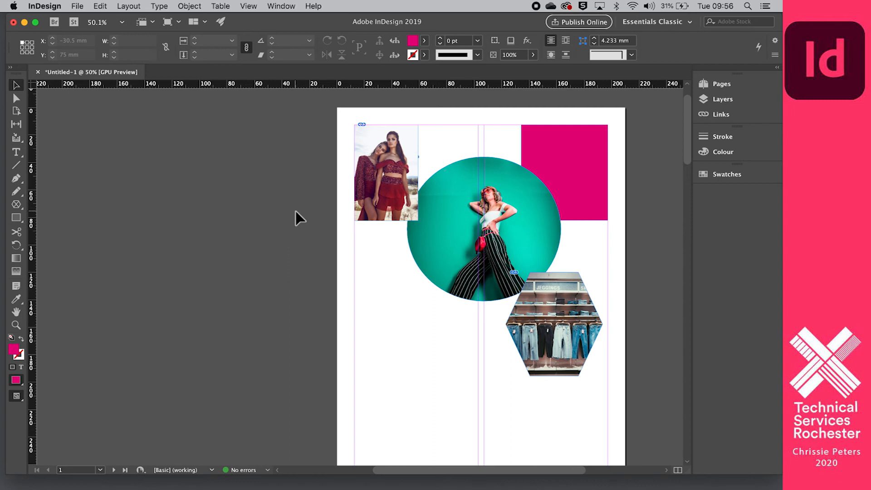
scroll(296, 211, "down", 1)
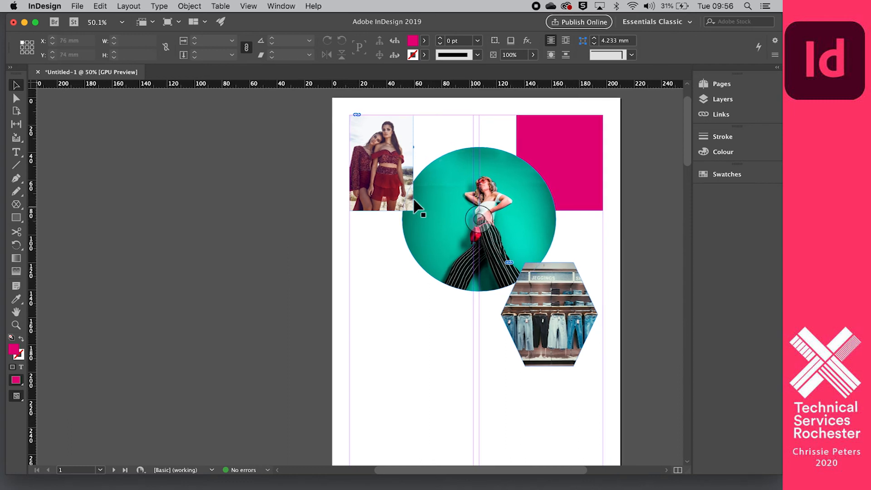
left_click(447, 249)
Enlarge the teal photo's ellipse to 220.5 × 212 mm and fill it proportionally with the image.
left_click_drag(481, 292, 480, 409)
left_click_drag(402, 279, 322, 278)
left_click_drag(557, 278, 625, 279)
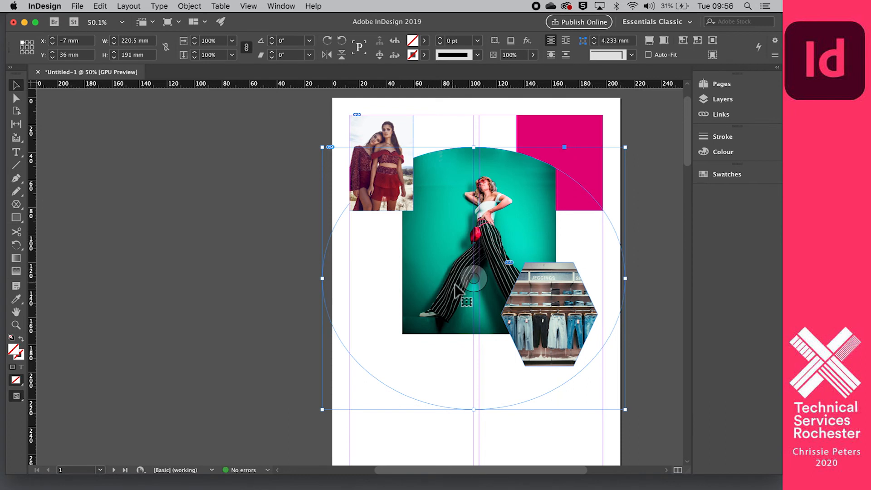
left_click(666, 41)
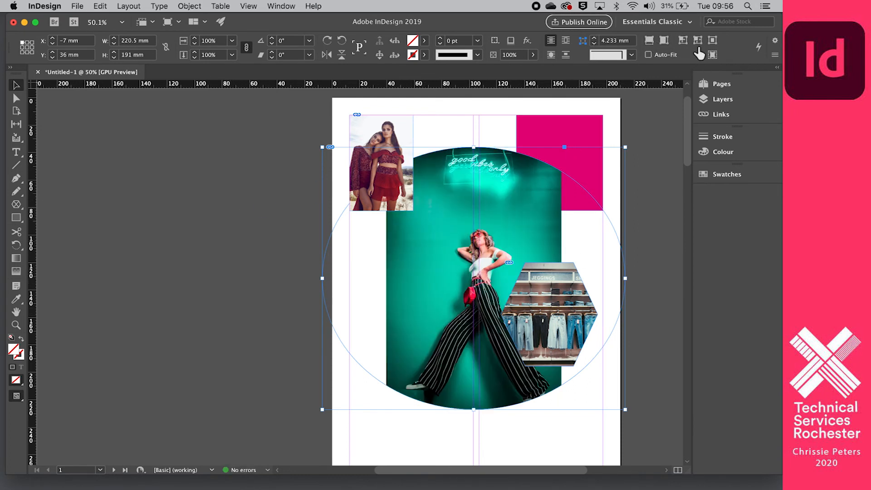
left_click(683, 40)
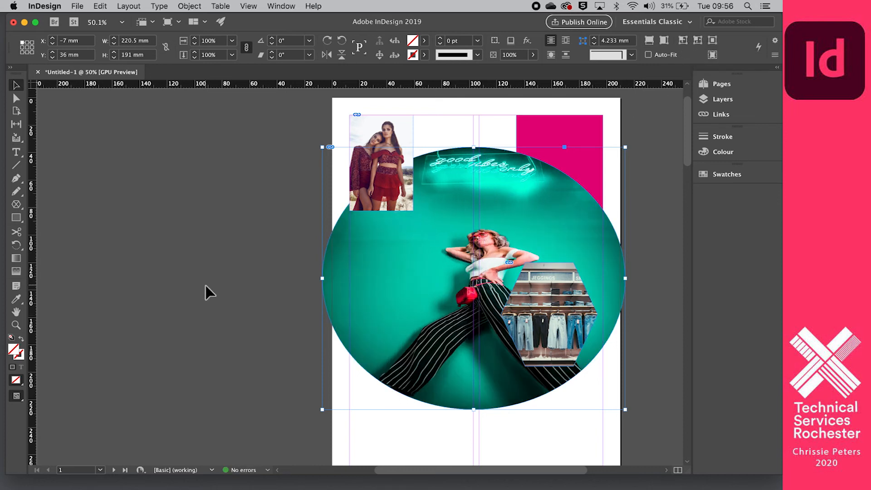
left_click_drag(473, 147, 477, 118)
left_click(665, 40)
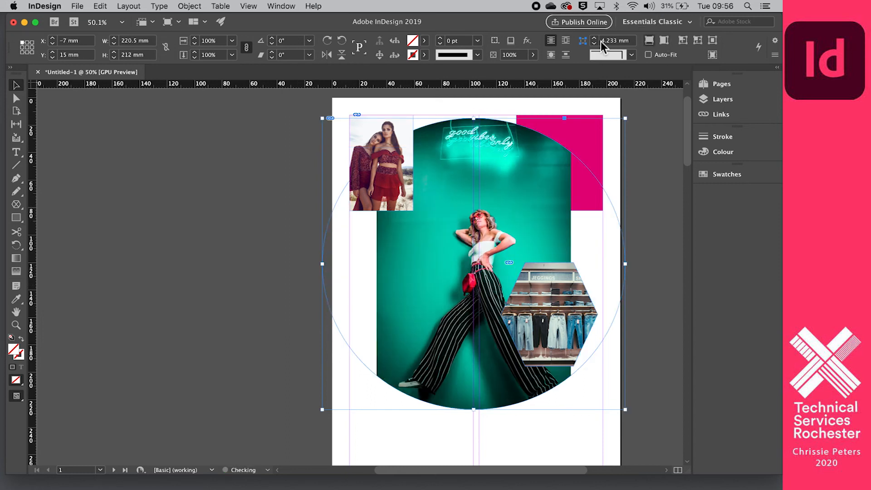
left_click(260, 194)
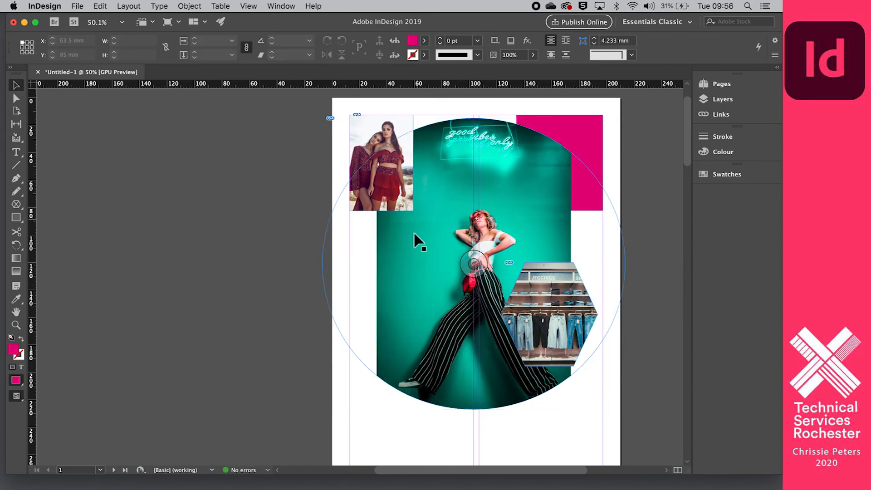
scroll(378, 297, "down", 5)
scroll(381, 304, "down", 1)
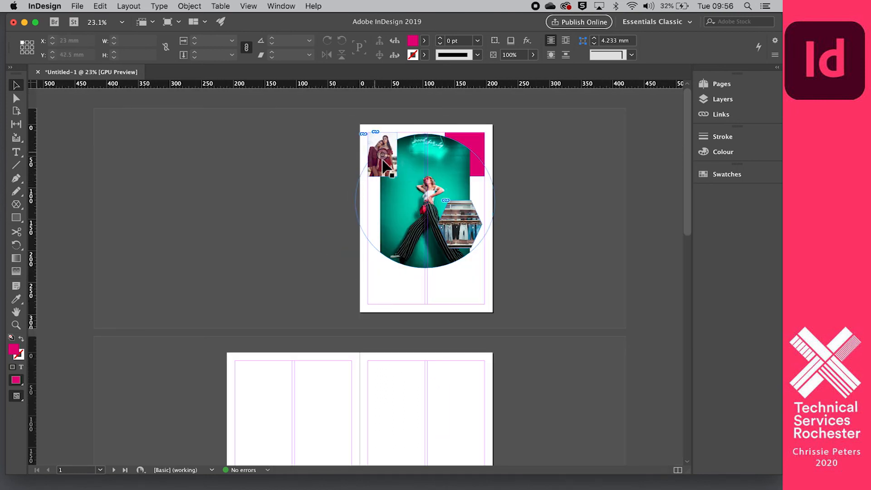
Move the circular photo frame lower and narrow it into a 144.3 × 212 mm ellipse.
mouse_move(391, 158)
left_mouse_down()
mouse_move(389, 199)
mouse_move(391, 160)
left_mouse_up()
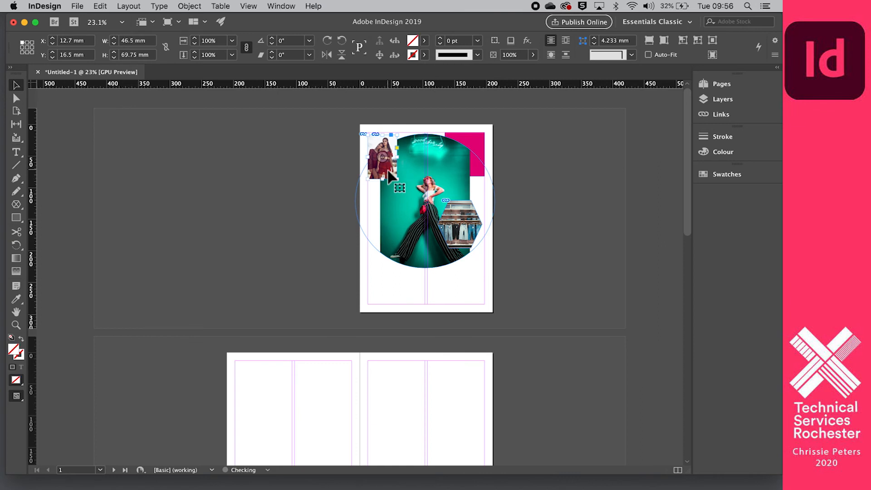
left_click(269, 176)
scroll(282, 183, "down", 5)
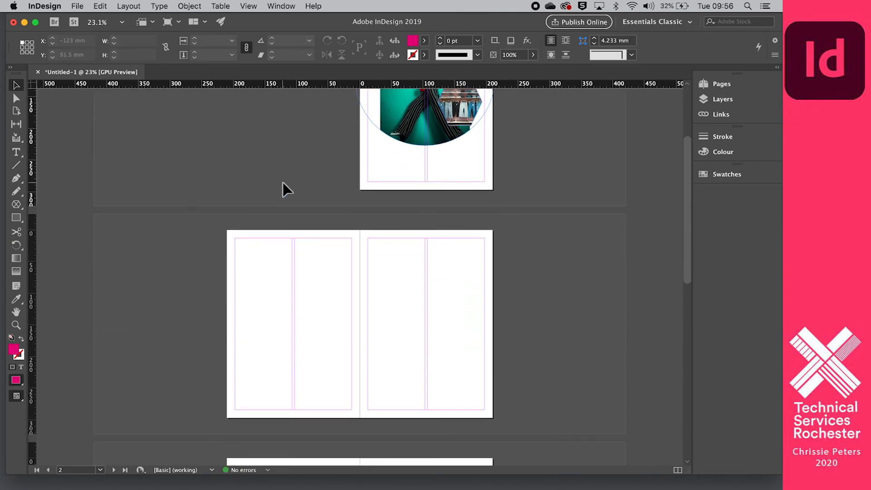
scroll(282, 181, "down", 5)
scroll(283, 180, "up", 8)
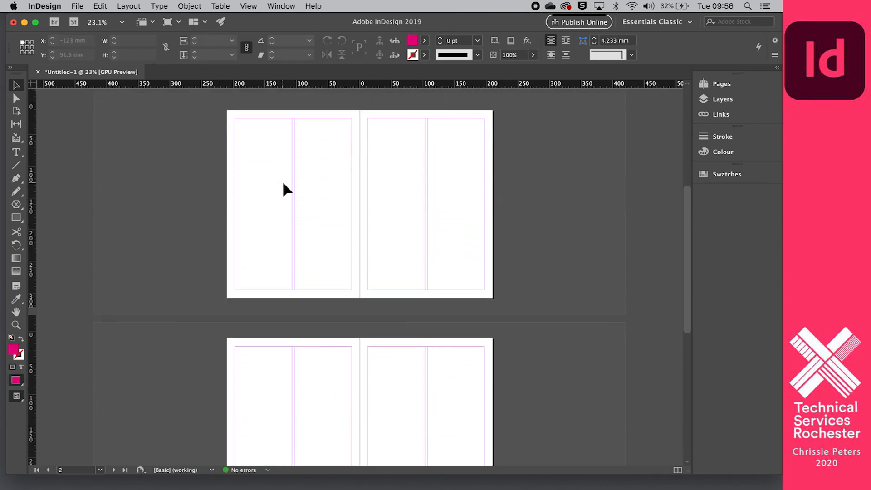
scroll(284, 182, "down", 1)
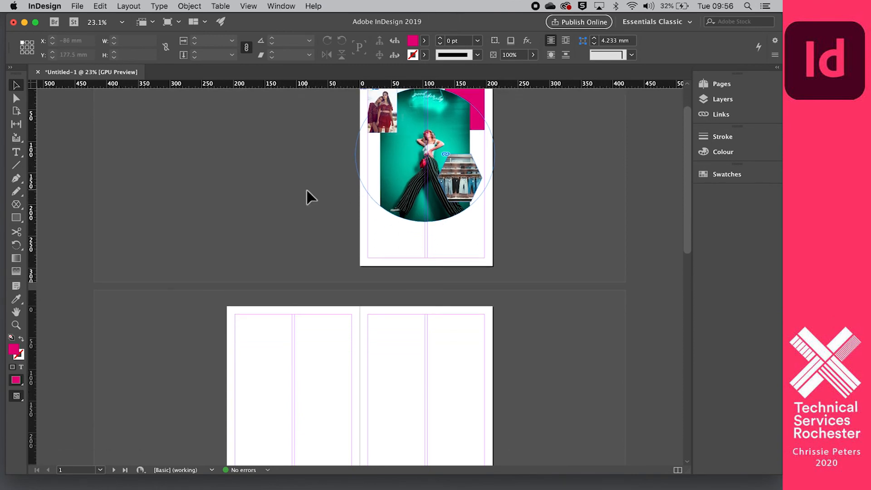
scroll(306, 188, "up", 1)
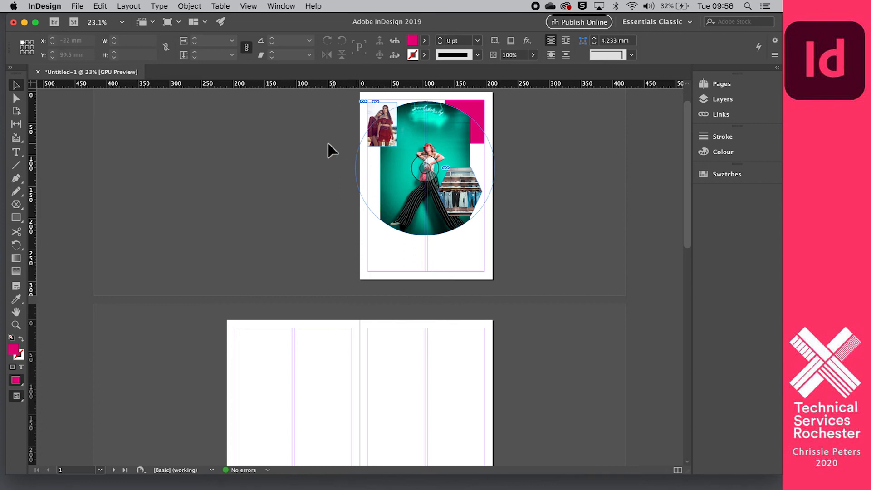
mouse_move(318, 25)
left_mouse_down()
mouse_move(345, 26)
mouse_move(318, 16)
left_mouse_up()
left_click_drag(428, 187, 411, 241)
left_click(510, 207)
left_click_drag(510, 206, 485, 206)
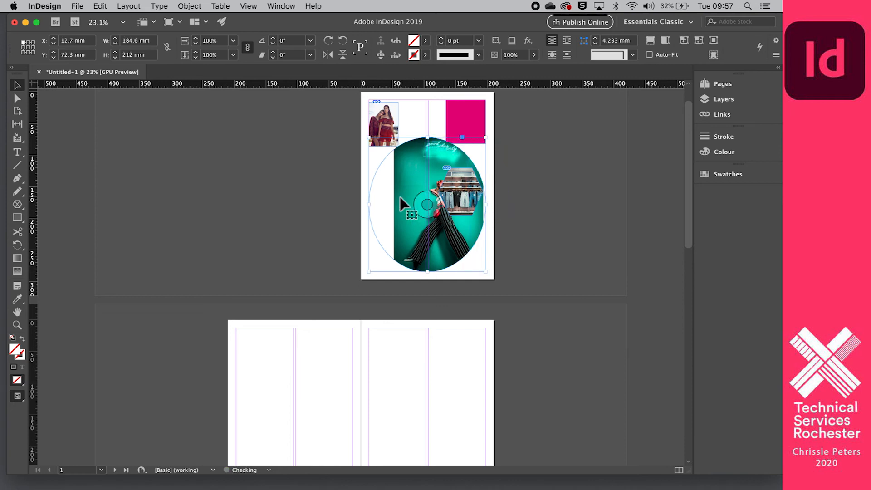
left_click_drag(369, 204, 395, 204)
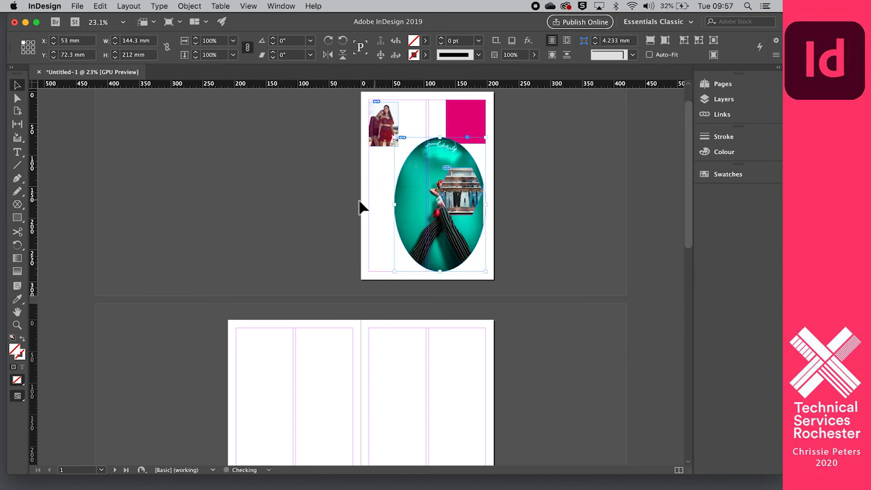
Bring the pink rectangle to the front, over the teal ellipse.
right_click(457, 119)
left_click(618, 240)
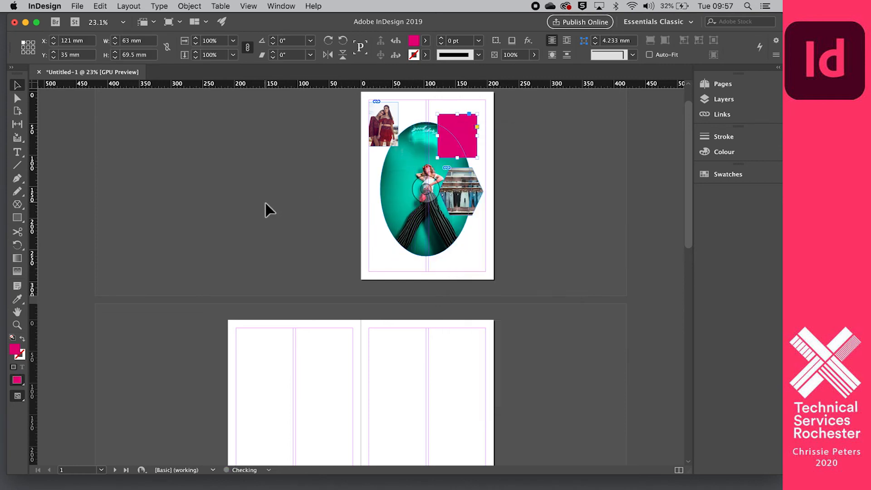
left_click(265, 204)
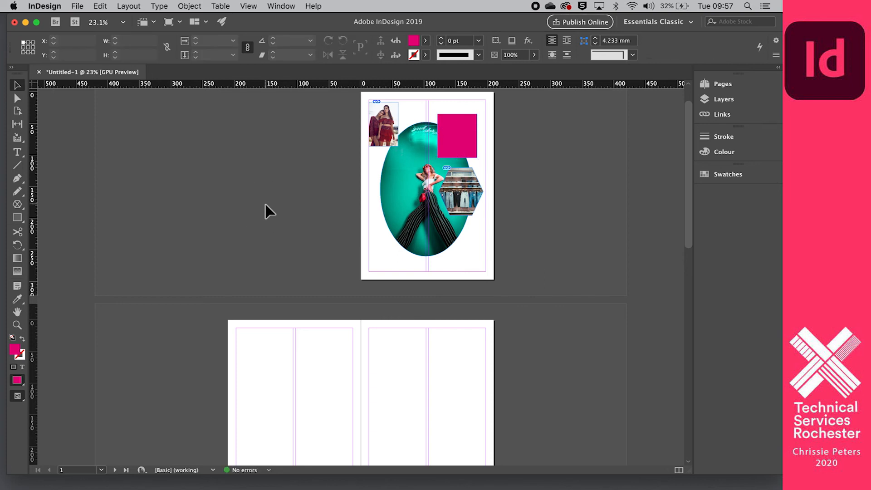
scroll(265, 205, "up", 2)
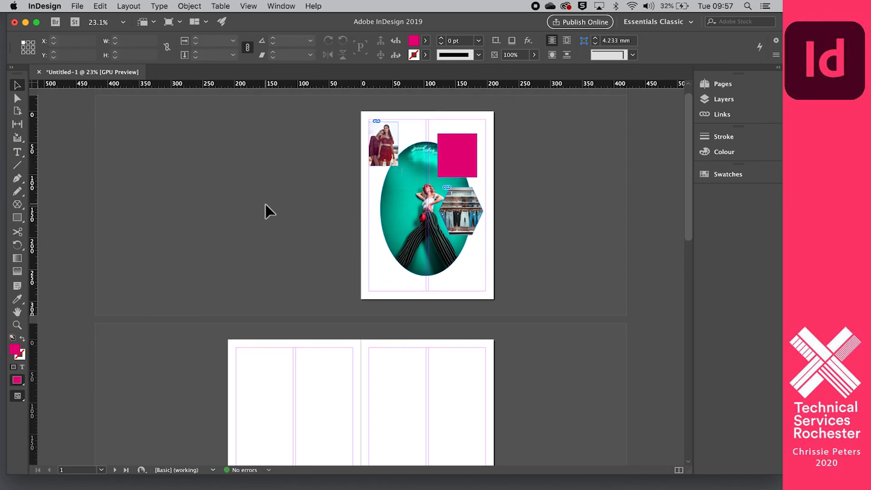
scroll(309, 191, "up", 4)
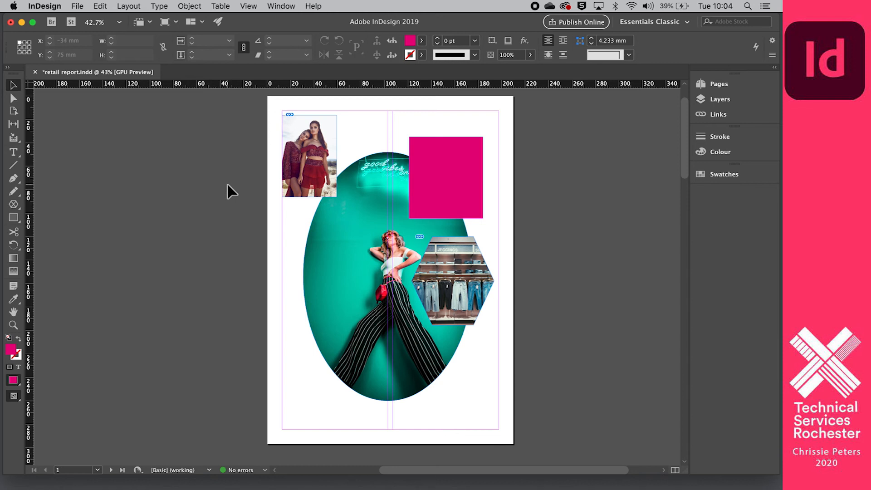
Switch to Preview mode and render the page with View > Preview on CPU.
key("w")
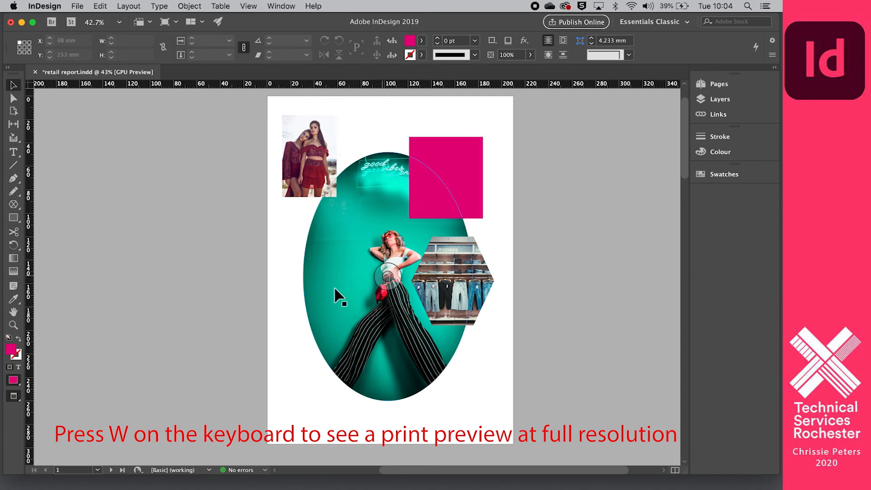
left_click(189, 7)
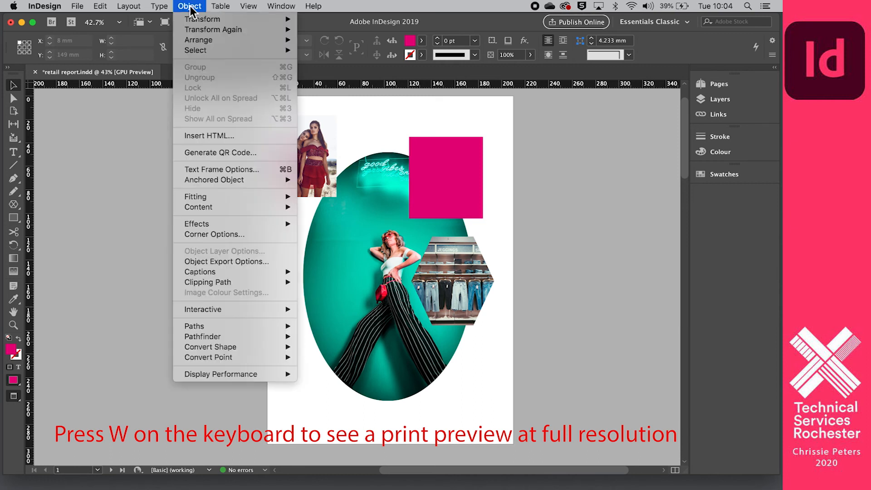
mouse_move(141, 9)
mouse_move(249, 7)
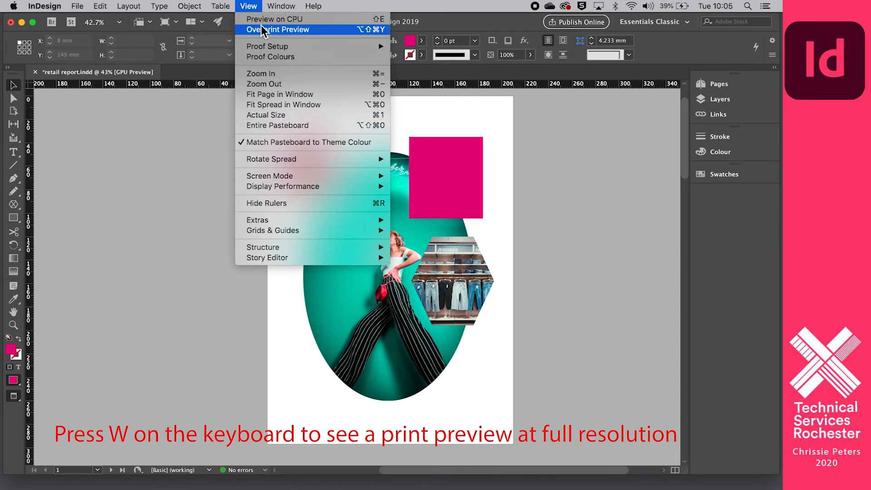
left_click(262, 20)
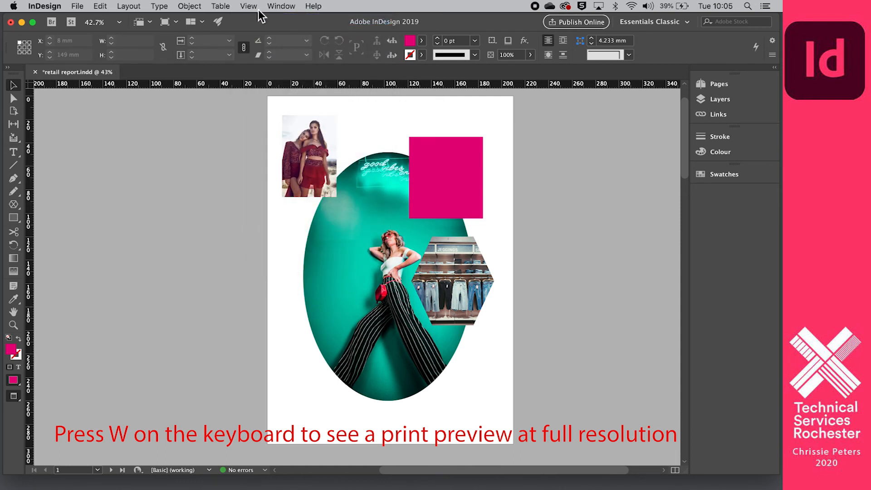
Return to Normal screen mode with guides, then toggle Preview on and off with W.
left_click(252, 7)
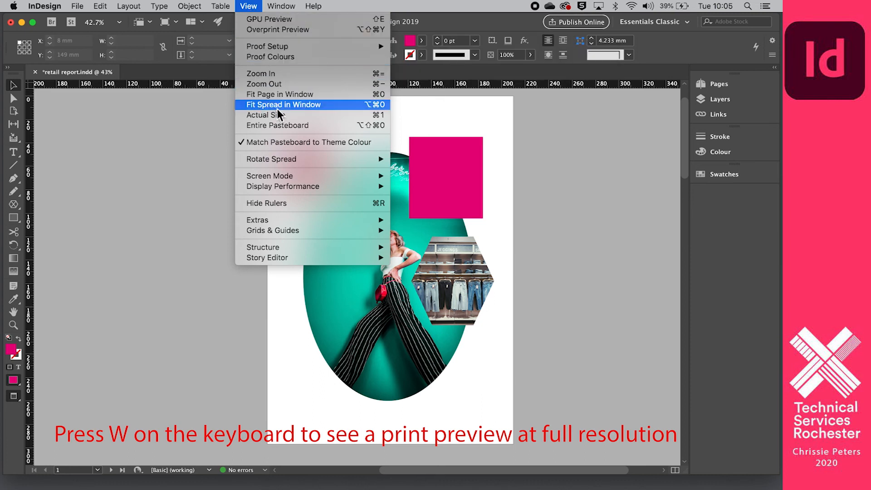
mouse_move(283, 177)
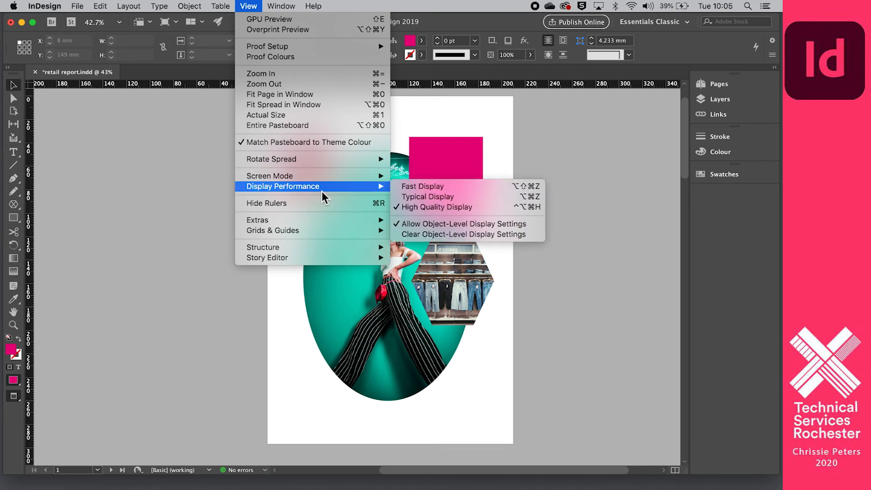
mouse_move(322, 178)
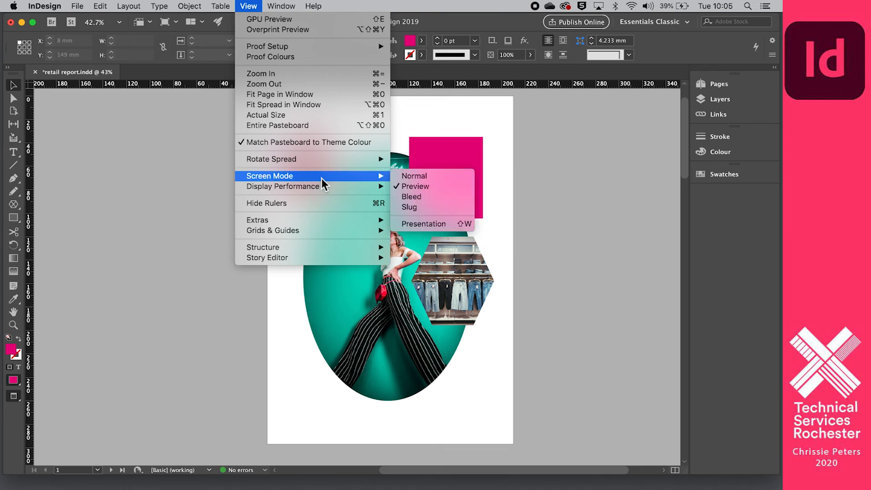
left_click(414, 177)
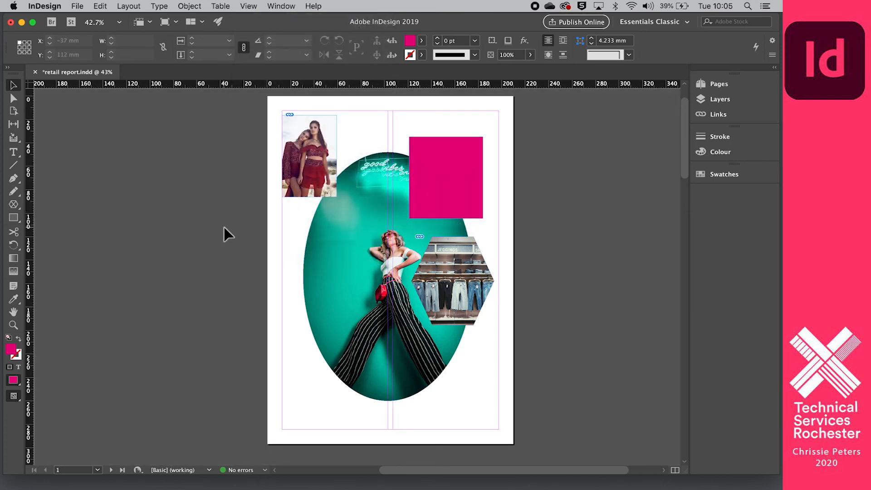
key("w")
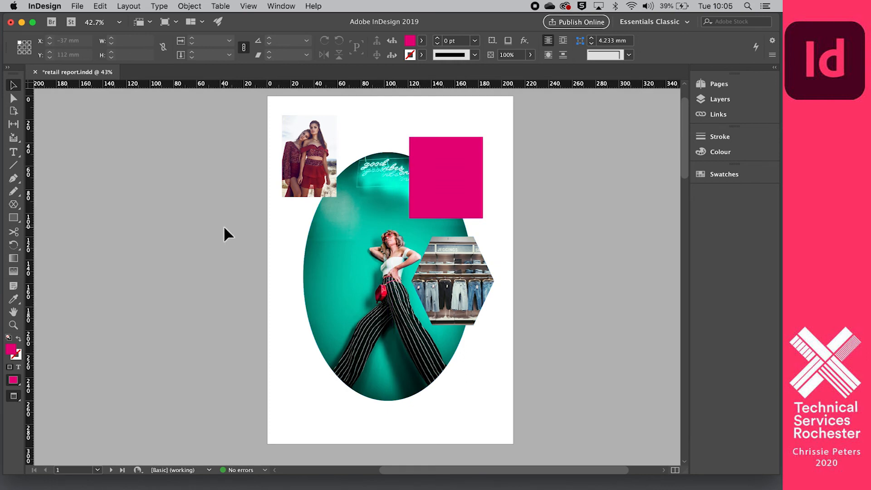
key("w")
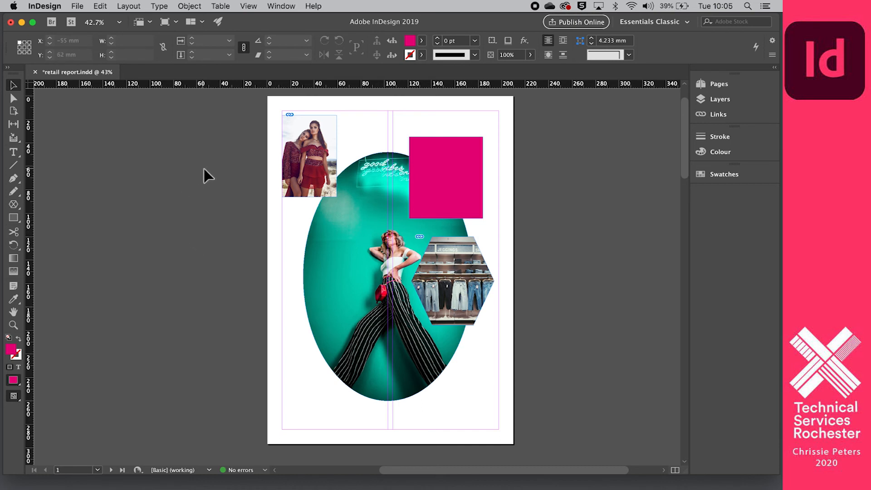
Minimize the document window and capture a screenshot of the whole page with Cmd+Shift+4.
left_click(20, 24)
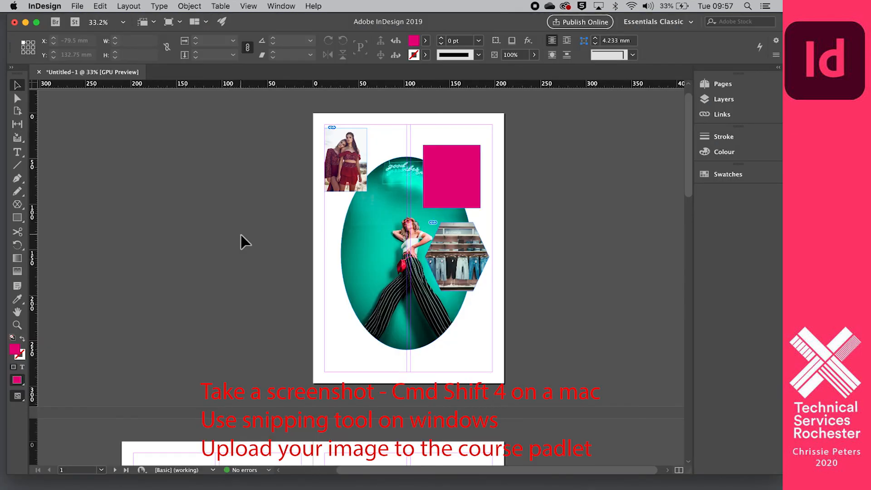
key("super+shift+4")
left_click_drag(298, 101, 517, 398)
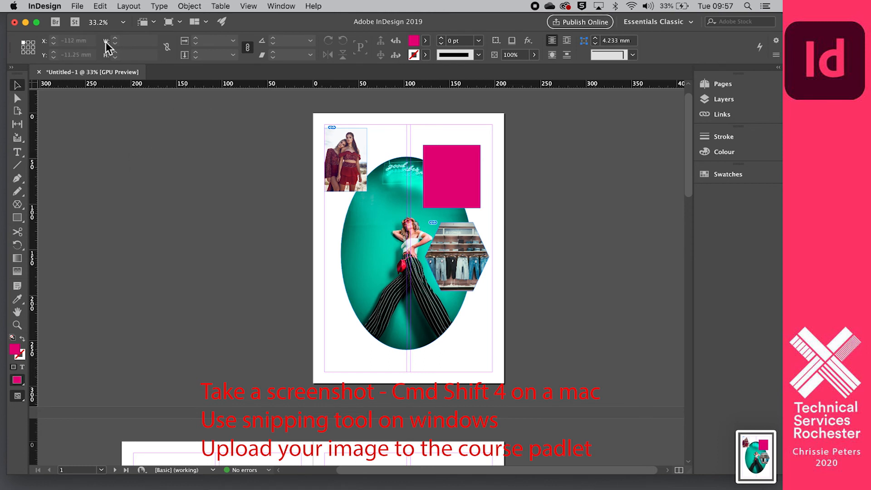
left_click(77, 6)
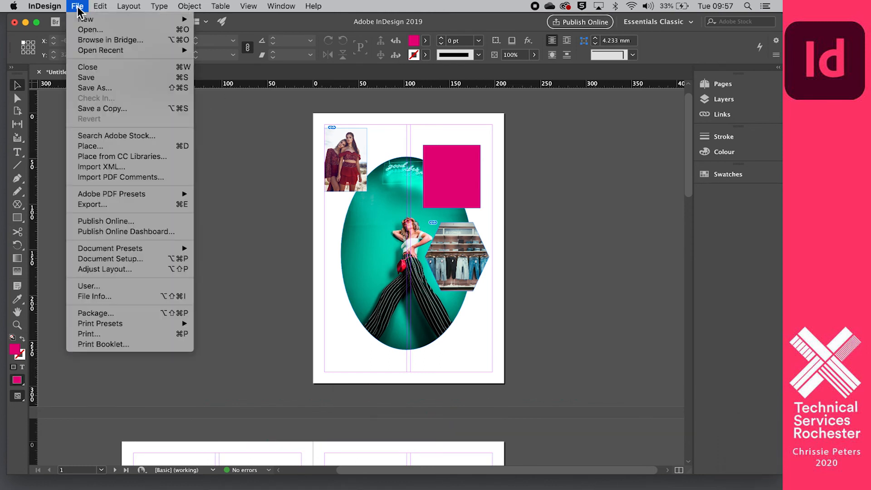
Save the layout to the Desktop as 'retail report' in InDesign CC 2019 document format.
left_click(109, 89)
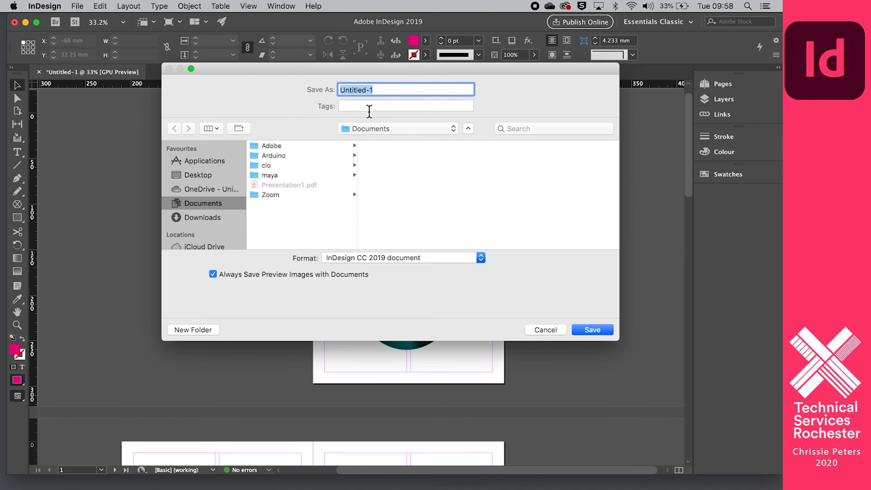
type("proje")
key("BackSpace")
key("BackSpace")
key("BackSpace")
key("BackSpace")
key("BackSpace")
type("retail report")
left_click(208, 173)
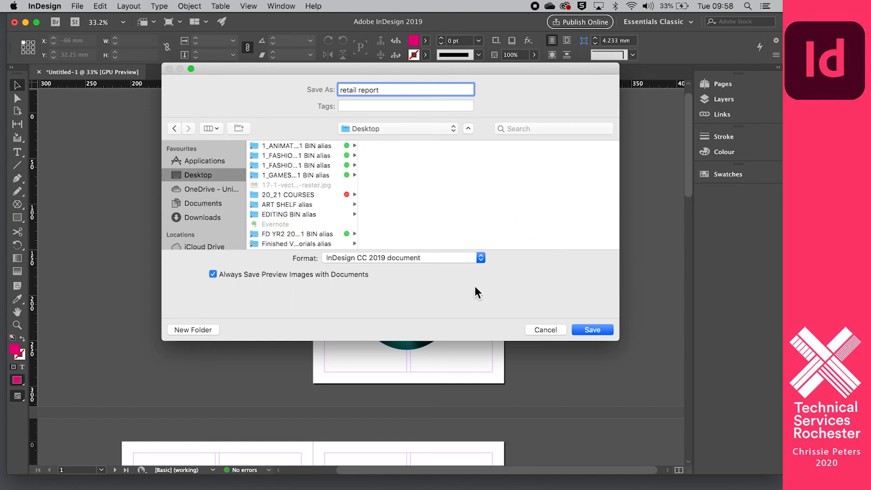
left_click(481, 258)
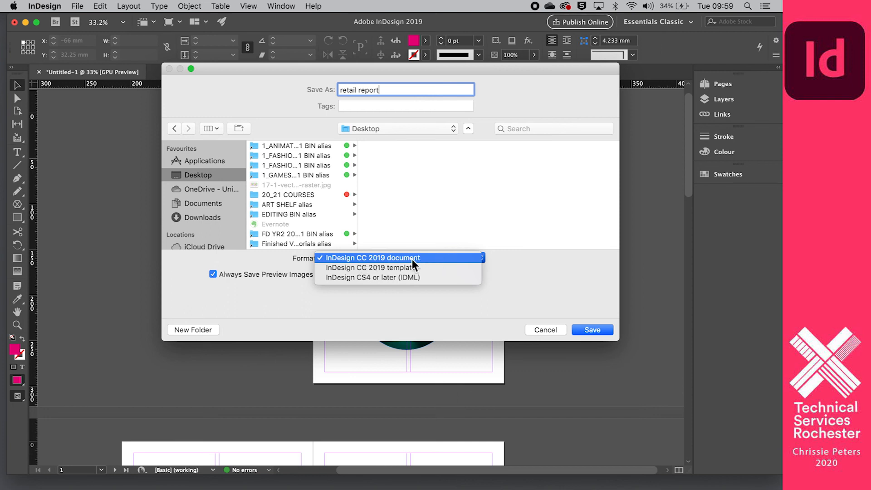
left_click(437, 258)
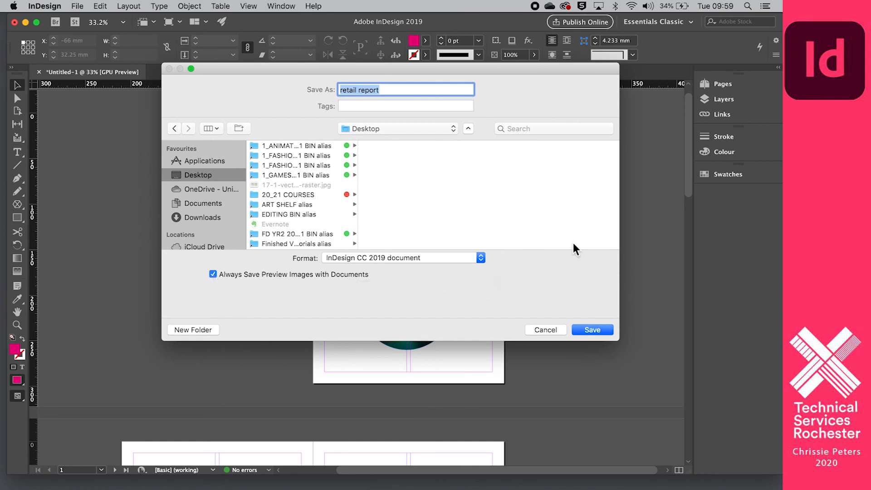
left_click(592, 330)
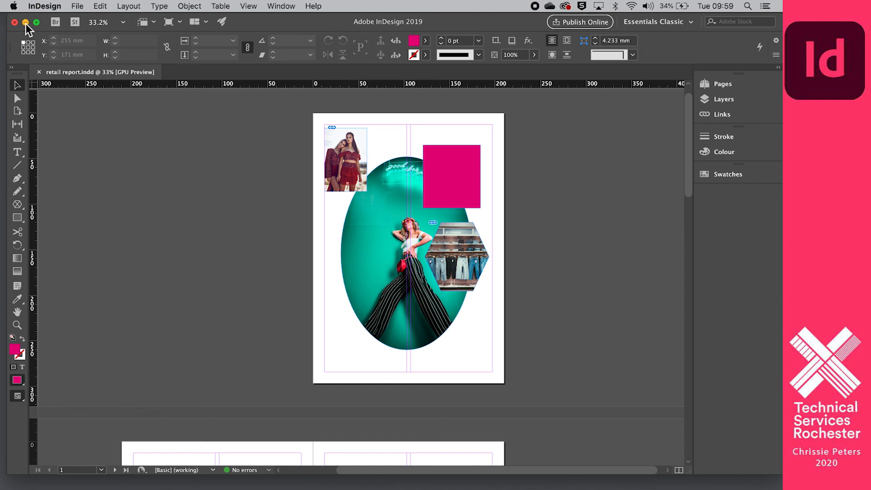
Close the document, minimize InDesign and close the Indesign tutorial images window.
left_click(39, 72)
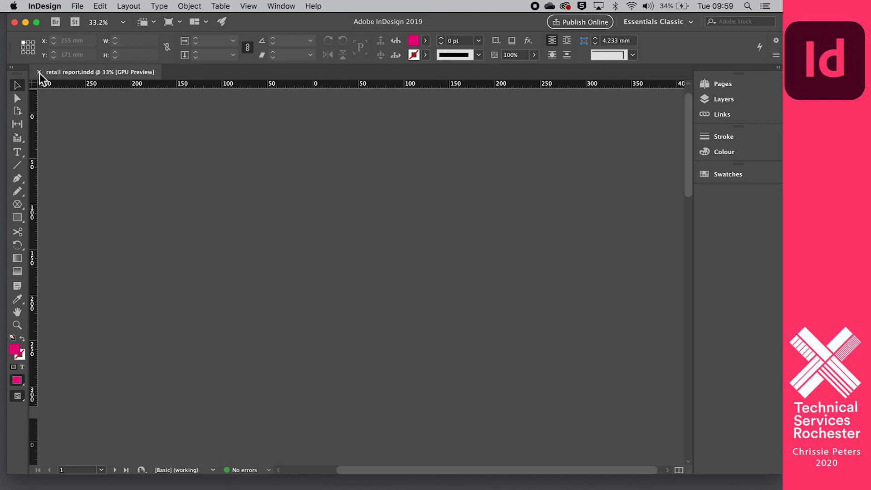
left_click(26, 22)
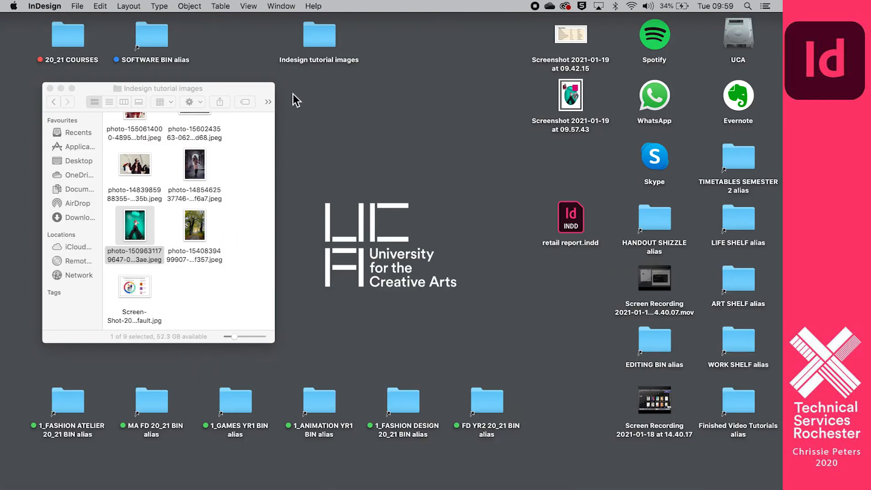
left_click_drag(228, 95, 423, 88)
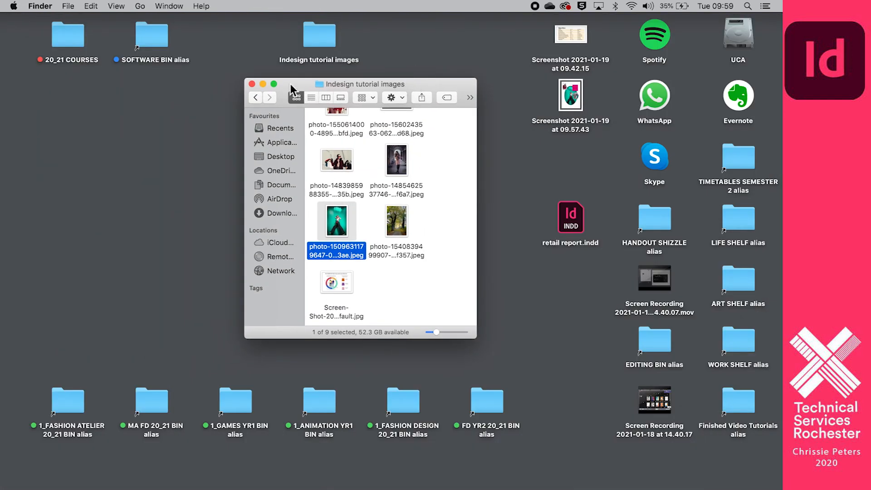
left_click(253, 89)
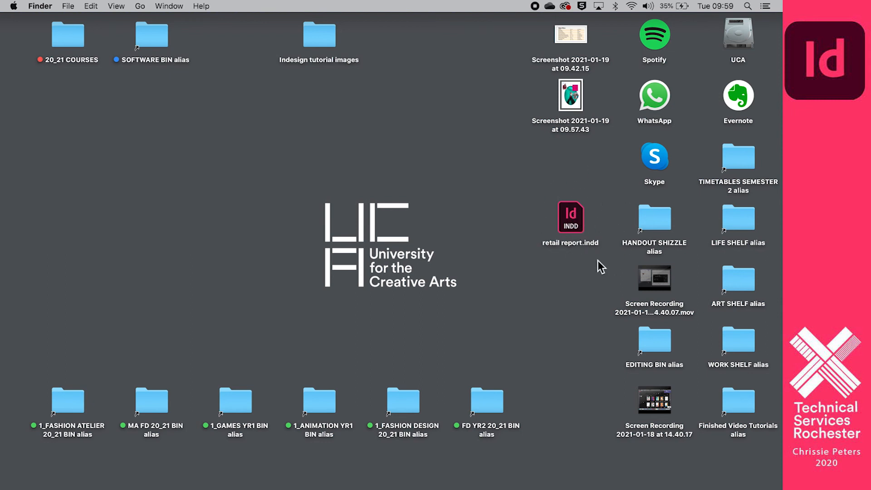
Place retail report.indd beside the Indesign tutorial images folder and check the folder's nine images.
left_click_drag(572, 217, 399, 40)
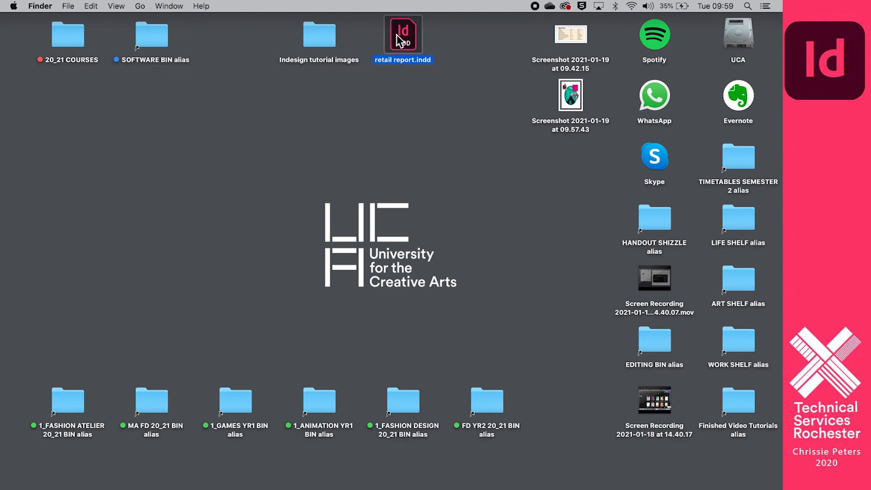
left_click(348, 129)
left_click(324, 41)
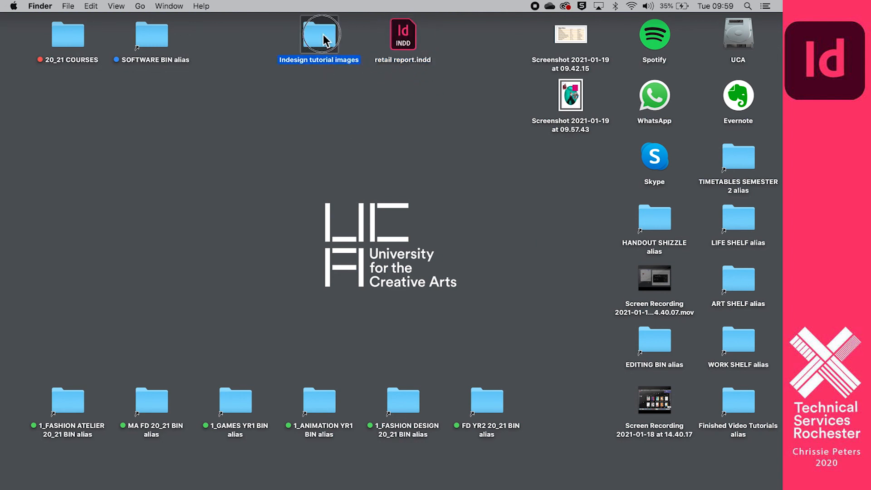
double_click(324, 40)
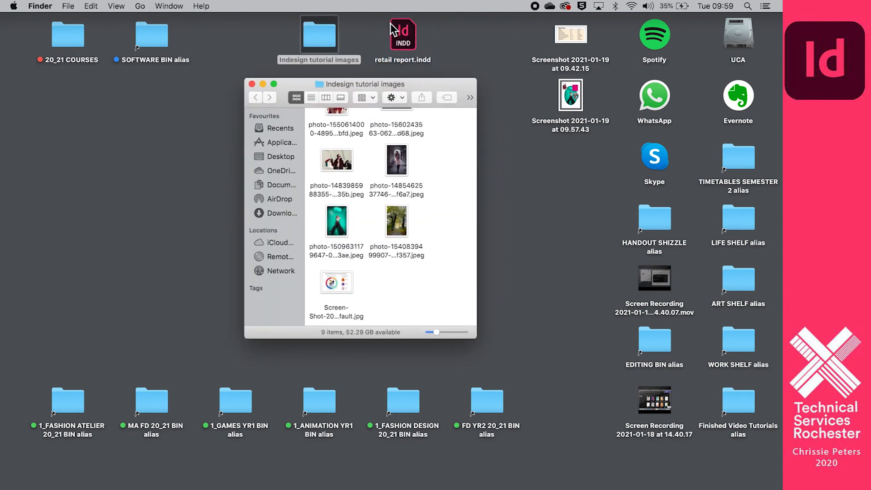
left_click(251, 85)
left_click(357, 94)
Create a desktop folder 'Retail Report Indesign' and move retail report.indd and the images folder into it.
right_click(357, 94)
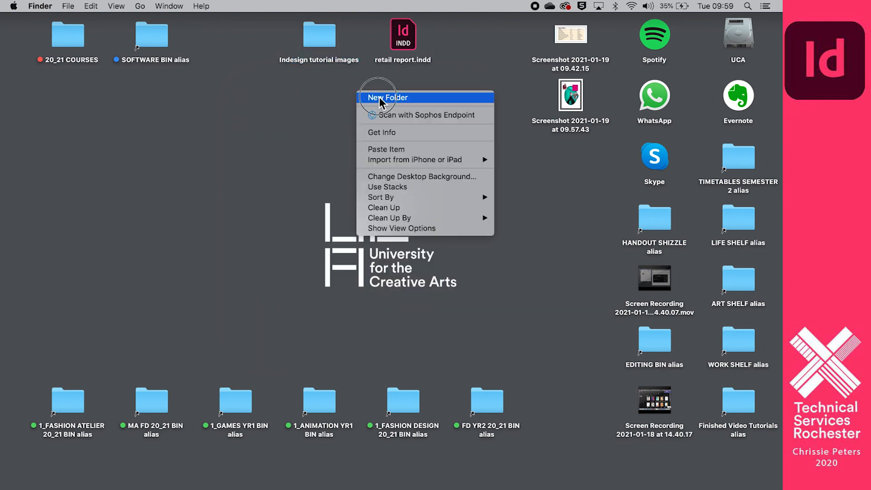
left_click(379, 98)
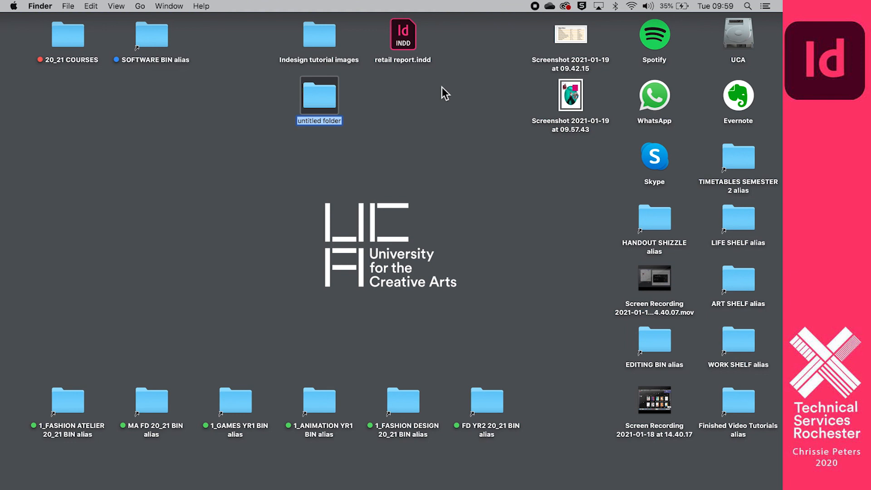
type("Retail Report Indesign")
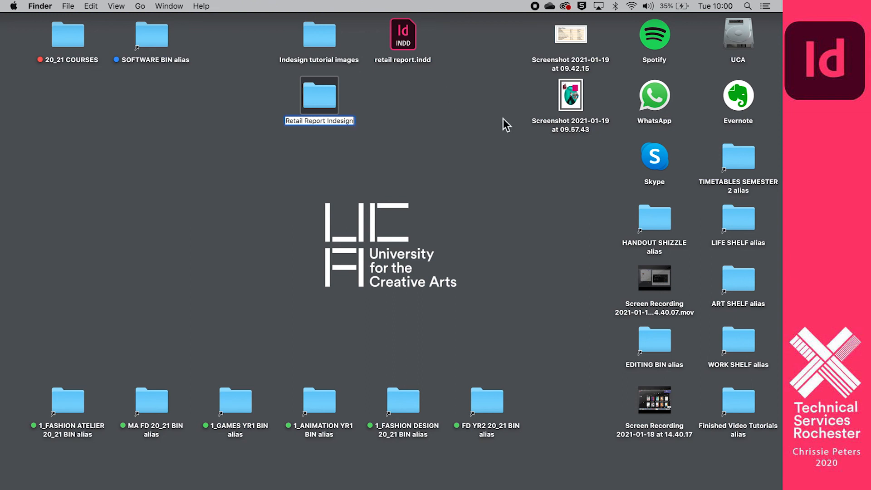
left_click(503, 118)
left_click_drag(399, 37, 320, 96)
left_click_drag(320, 36, 300, 45)
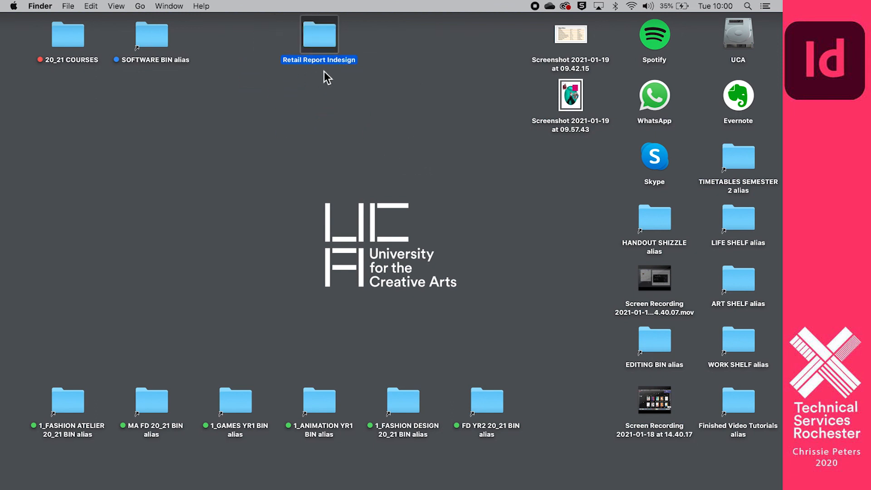
double_click(321, 36)
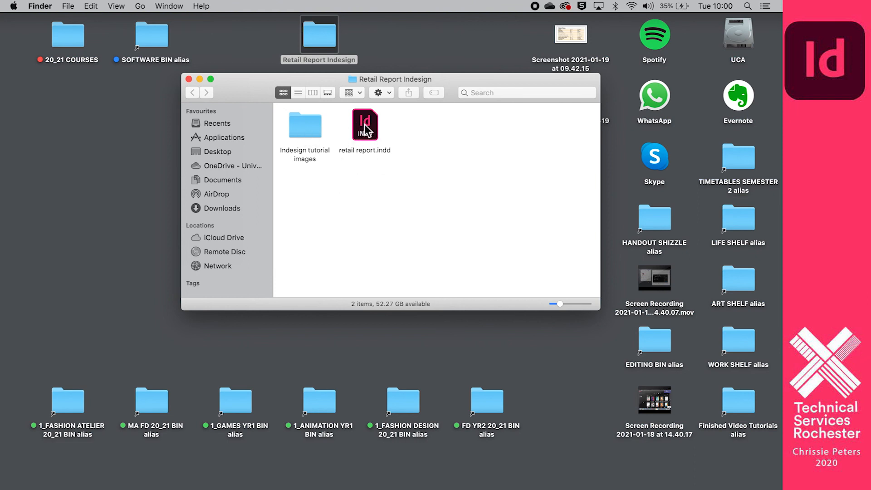
Drag retail report.indd back out to the desktop and open it in InDesign.
left_click_drag(367, 129, 119, 159)
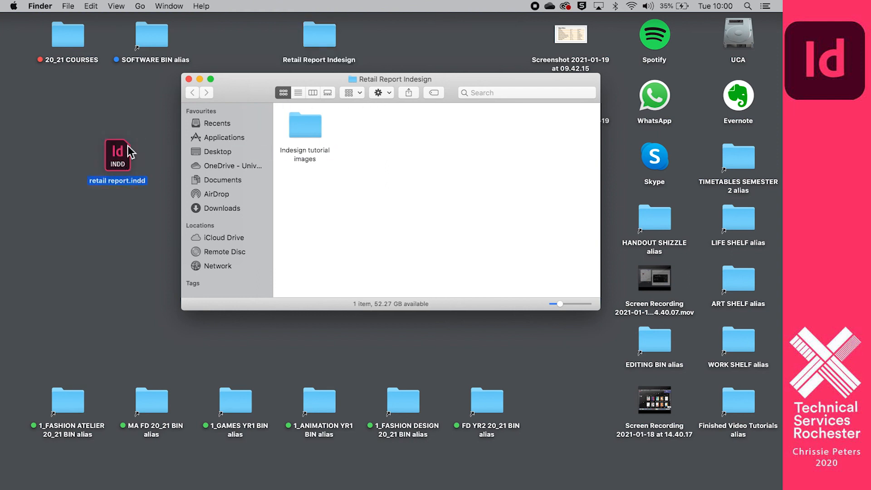
left_click(200, 79)
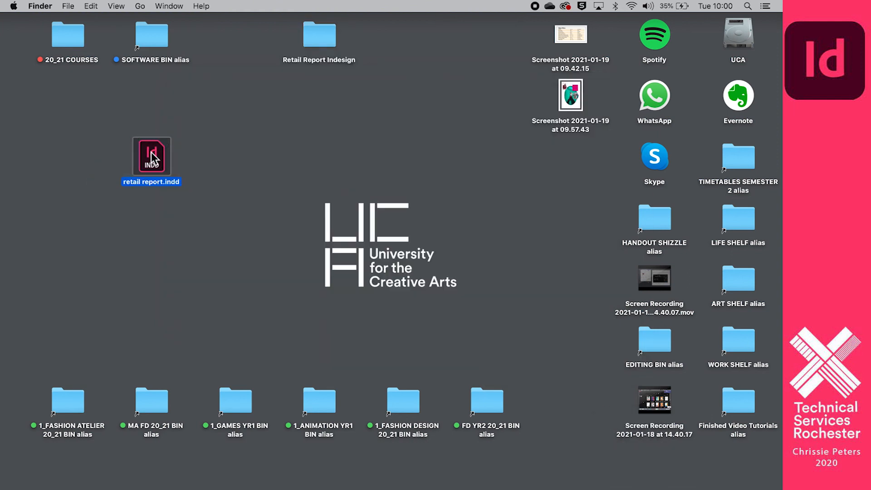
double_click(151, 152)
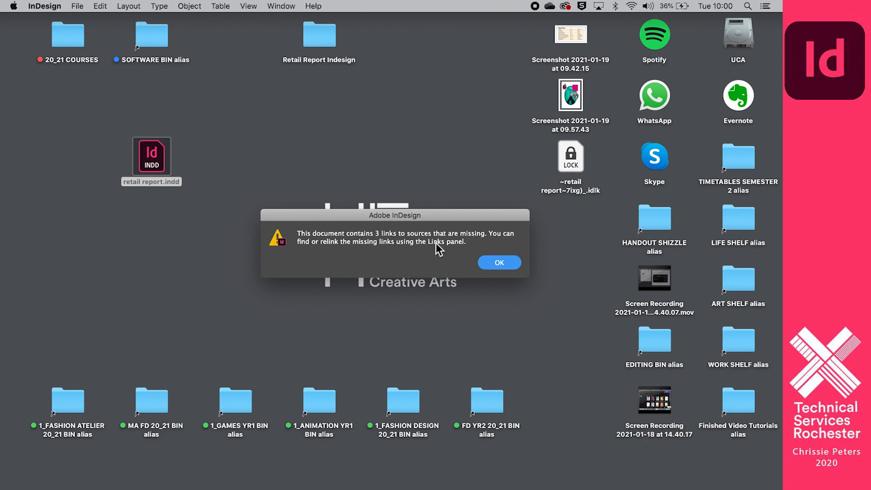
Dismiss the missing-links alert and toggle Preview mode on and back off with W.
left_click(499, 265)
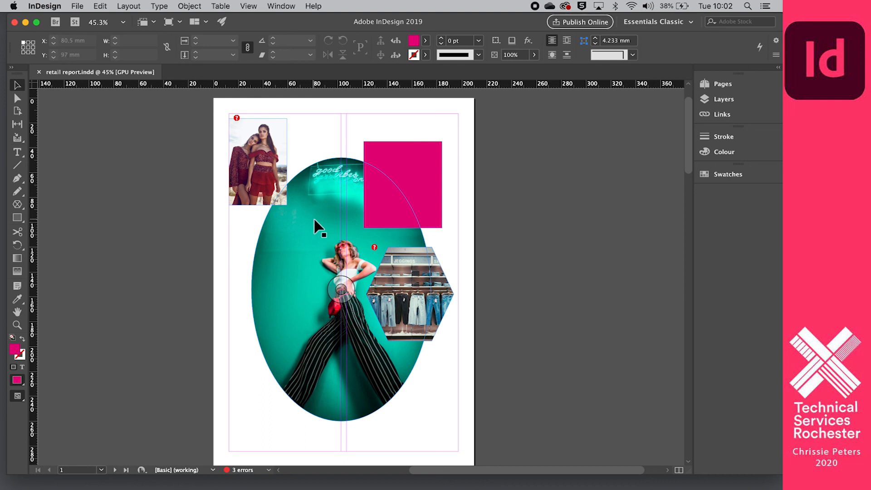
key("w")
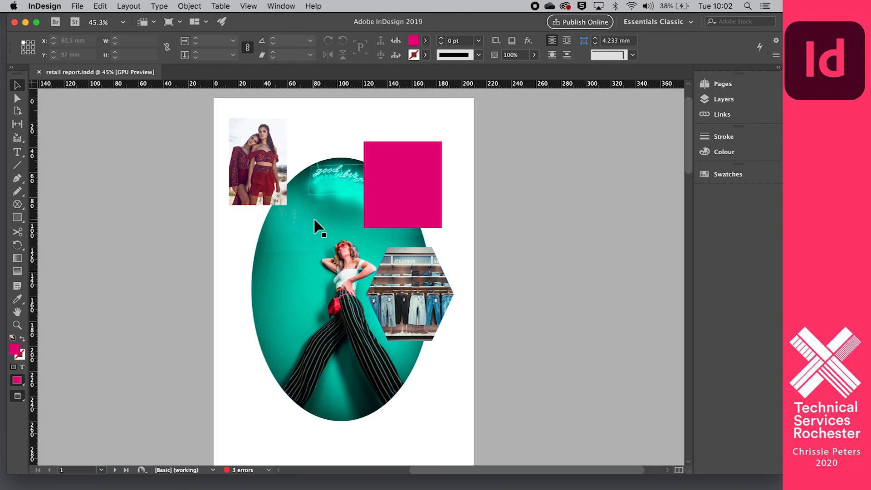
key("w")
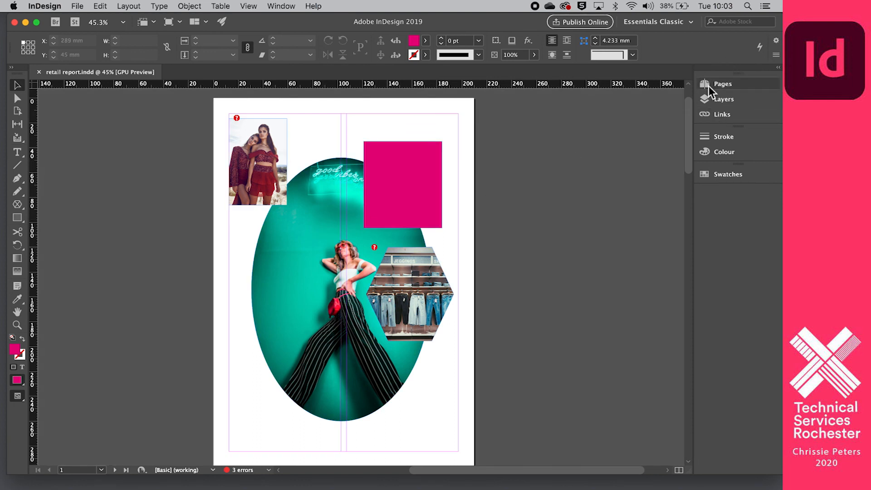
left_click(725, 117)
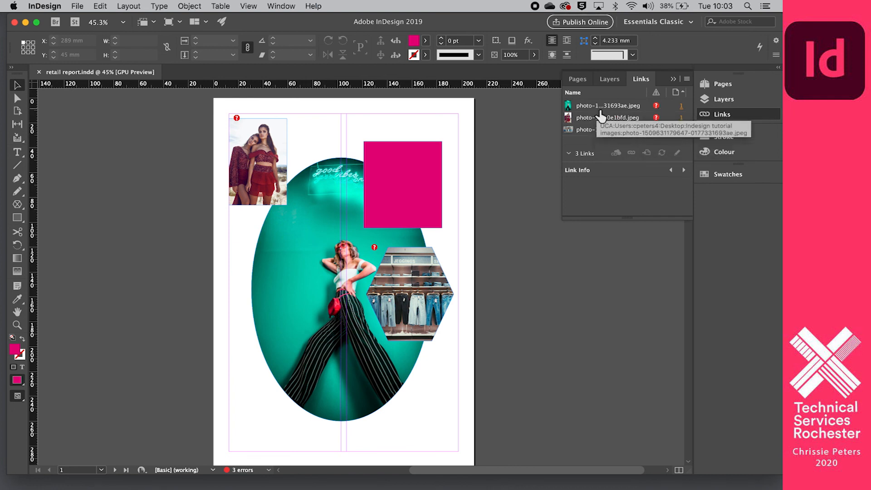
double_click(656, 108)
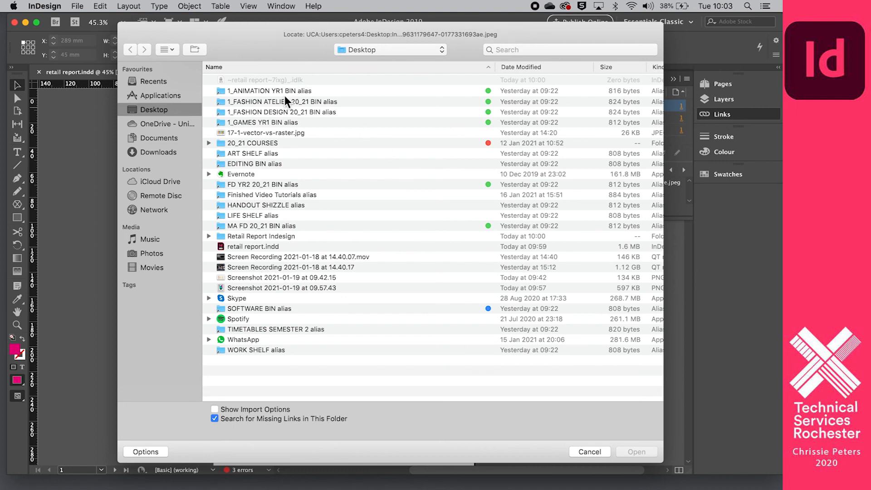
double_click(240, 236)
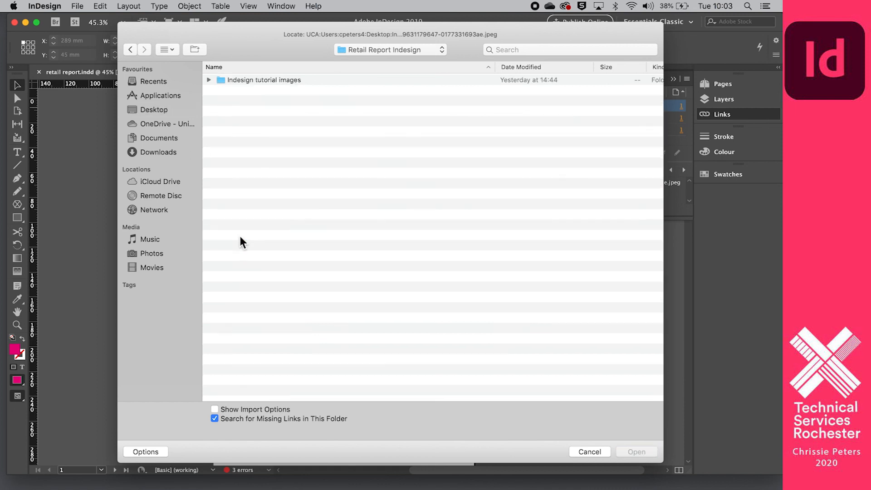
double_click(247, 81)
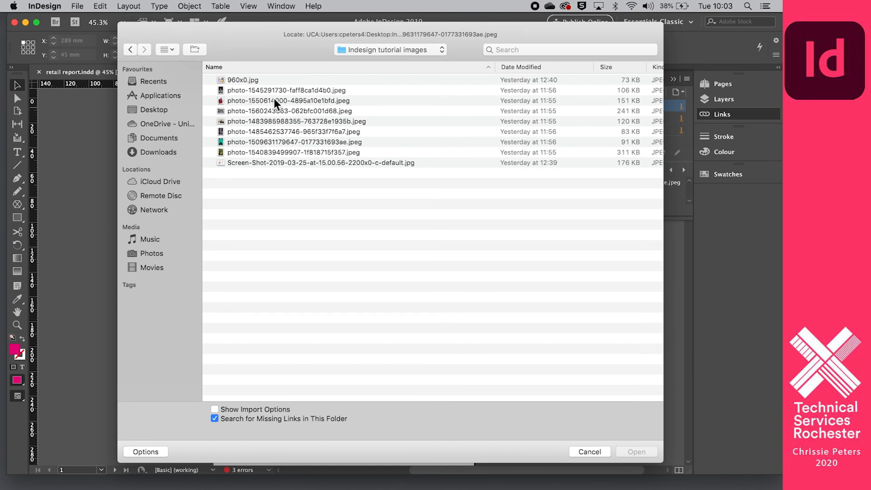
left_click(275, 142)
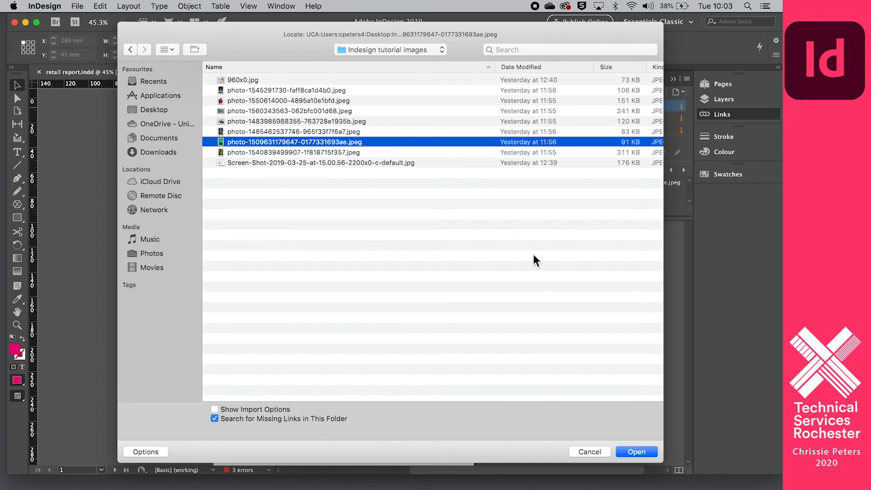
left_click(644, 452)
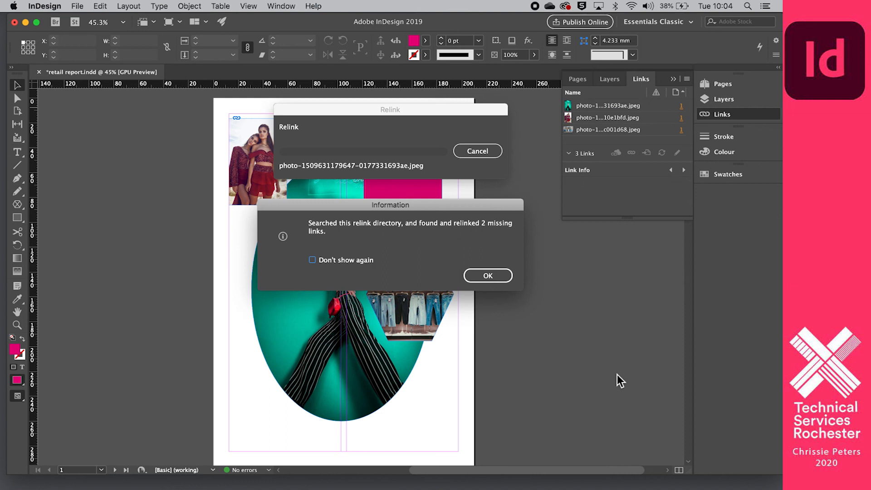
left_click(493, 277)
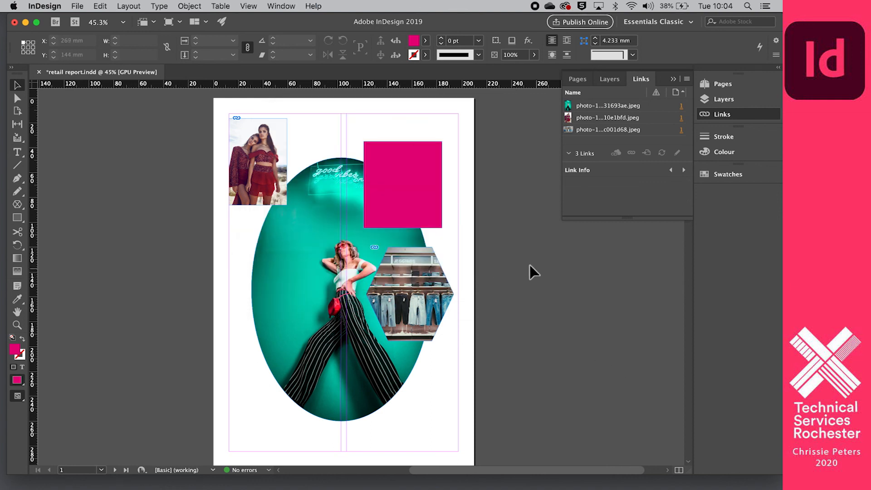
Preview the relinked layout, then move retail report.indd into the Retail Report Indesign folder.
key("w")
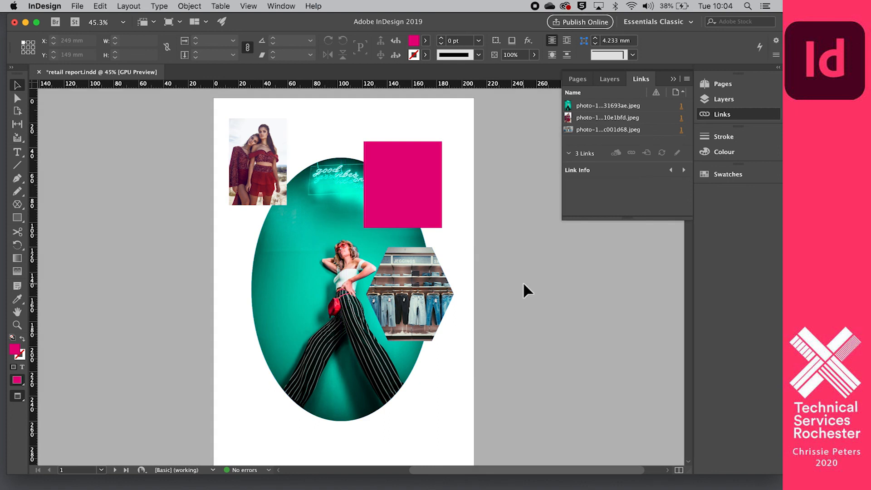
key("w")
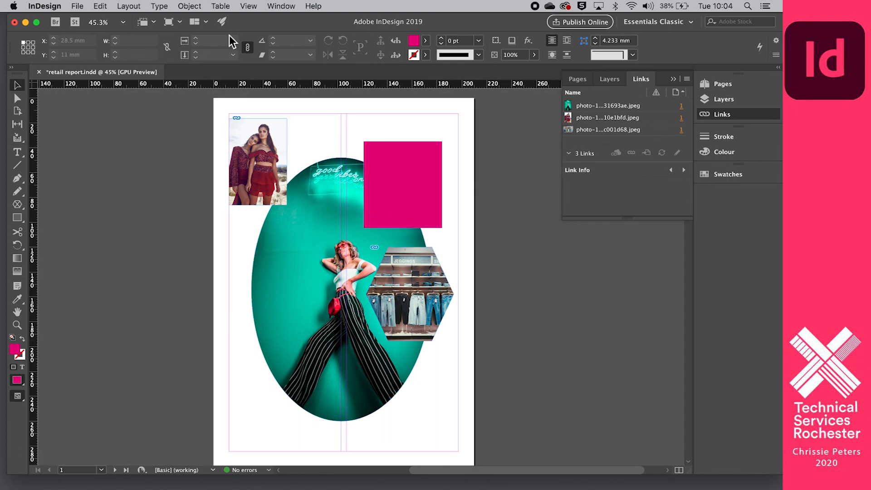
left_click_drag(256, 18, 259, 204)
left_click_drag(152, 157, 318, 34)
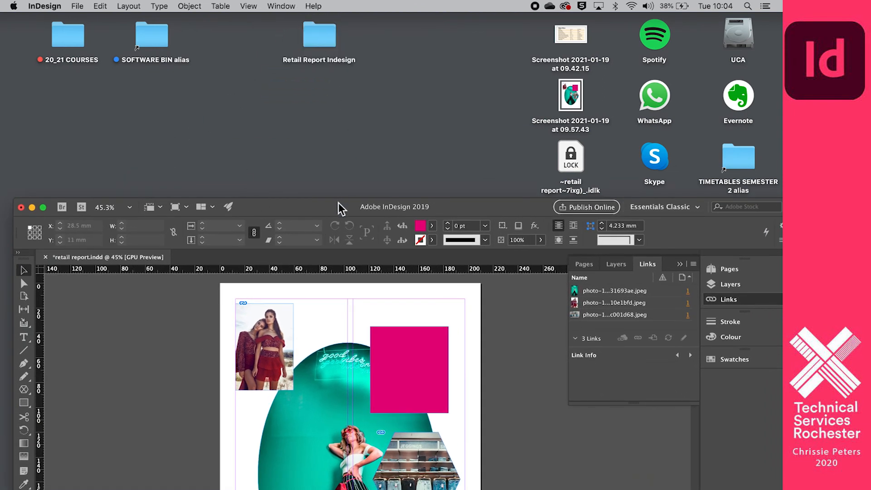
left_click_drag(331, 206, 325, 18)
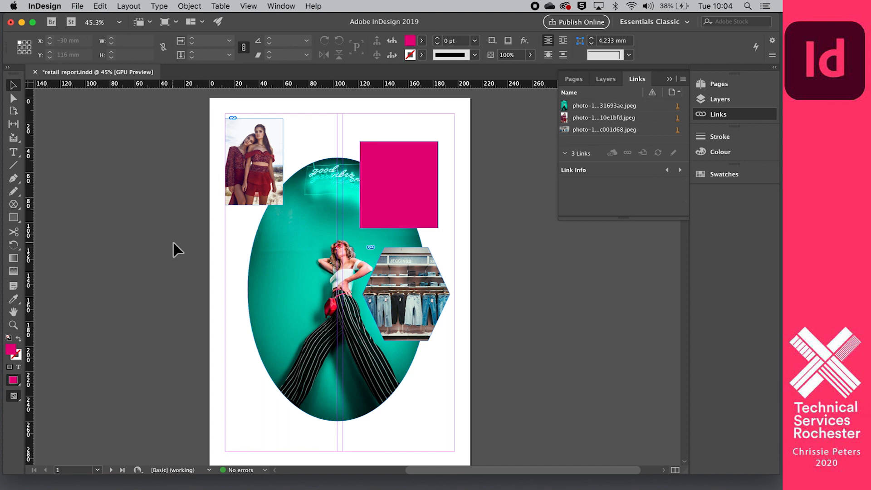
Look over the page's three relinked photos and collapse the Links panel list.
scroll(278, 250, "up", 6)
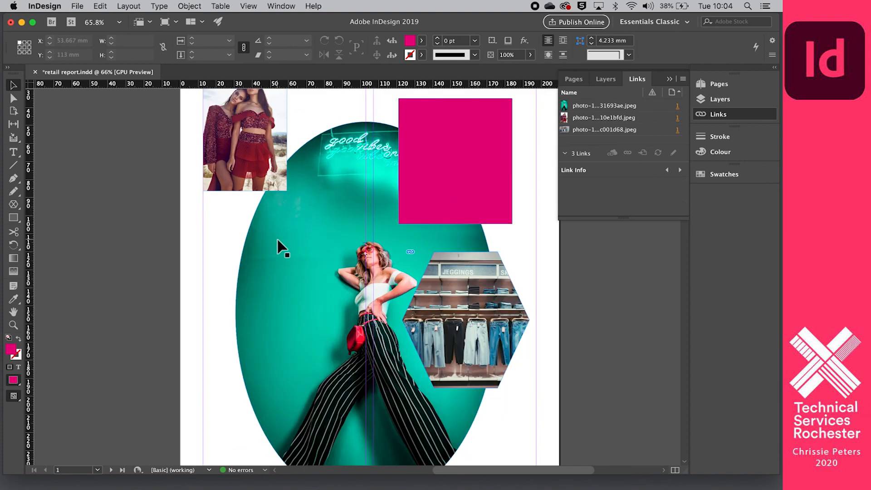
scroll(278, 241, "down", 6)
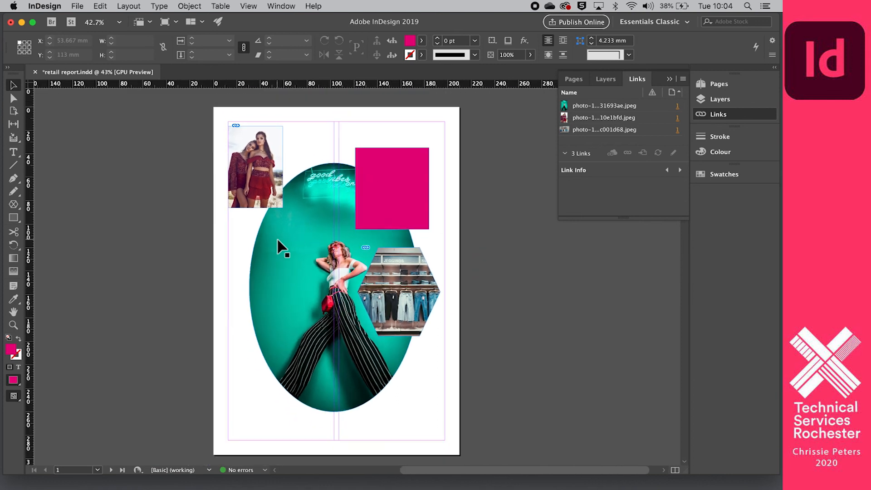
scroll(278, 240, "down", 5)
scroll(278, 240, "left", 2)
scroll(278, 240, "up", 4)
scroll(278, 240, "up", 1)
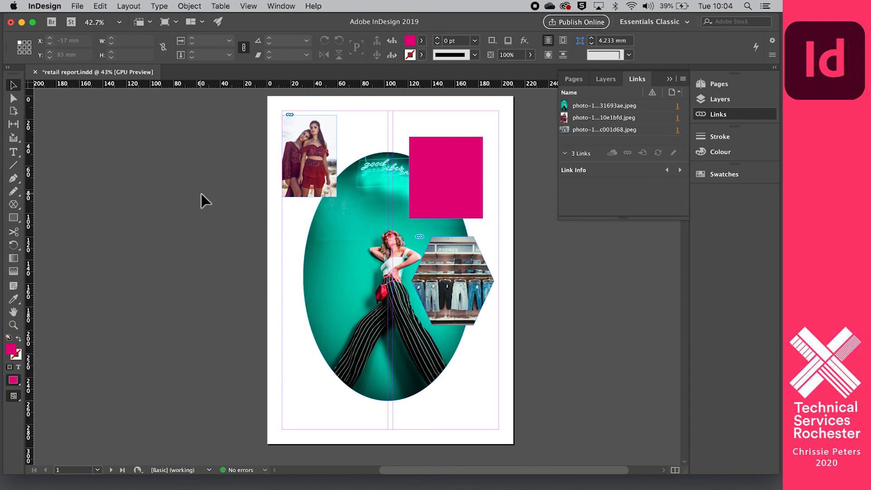
left_click(670, 80)
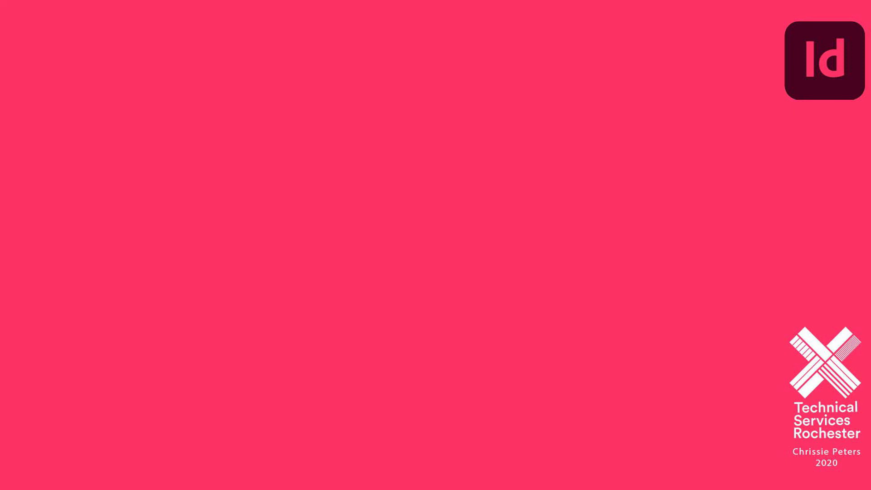